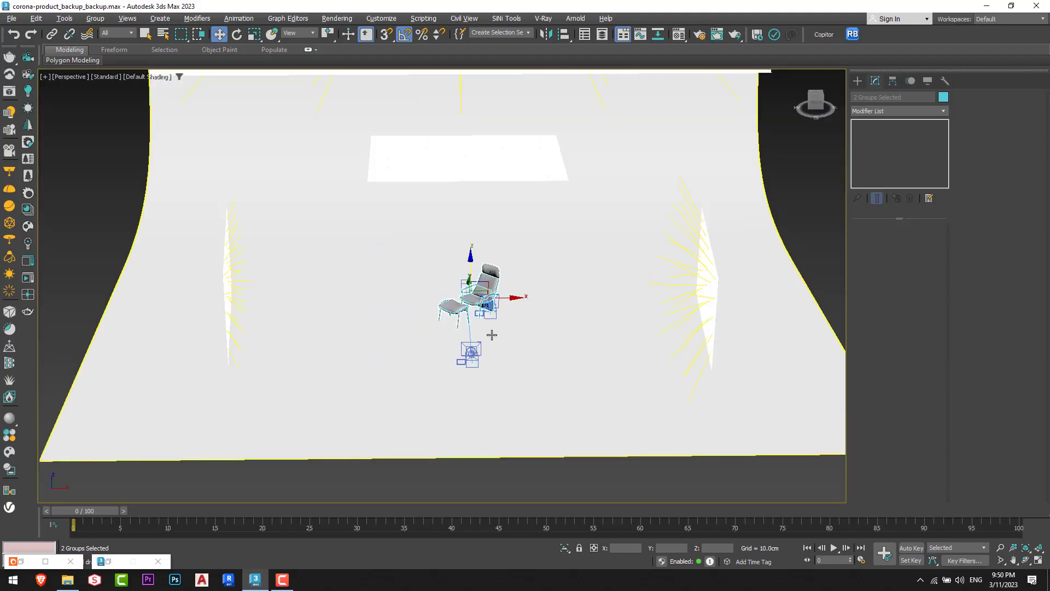
# Step: Examine the studio scene around the armchair, including its backdrop, area lights and cameras
pyautogui.keyDown('alt'); pyautogui.moveTo(470, 350); pyautogui.dragTo(508, 385, button='middle'); pyautogui.keyUp('alt')
pyautogui.keyDown('alt'); pyautogui.moveTo(470, 350); pyautogui.dragTo(378, 429, button='middle'); pyautogui.keyUp('alt')
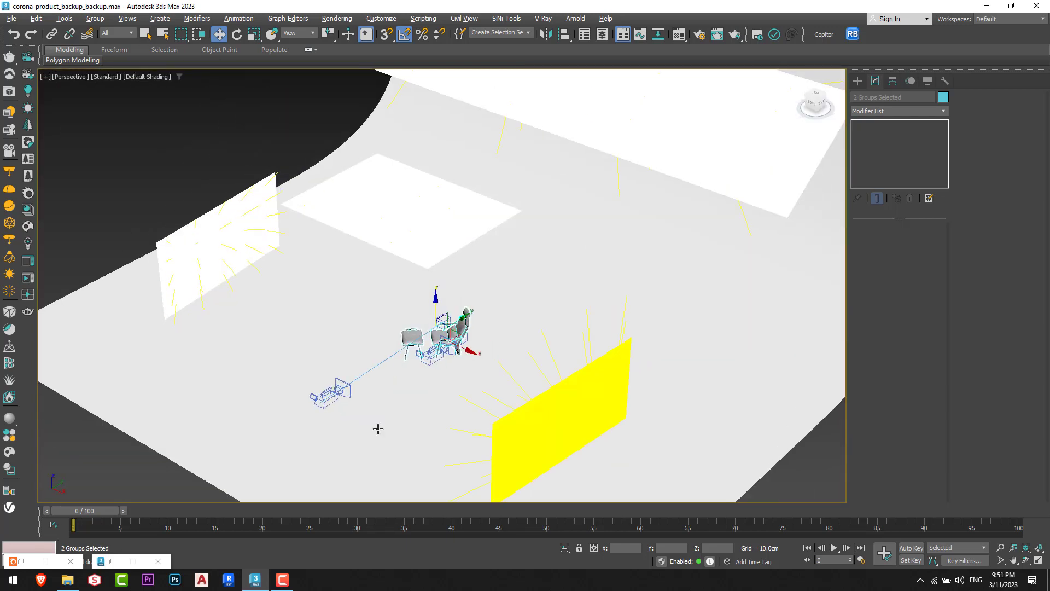
pyautogui.keyDown('alt'); pyautogui.moveTo(361, 393); pyautogui.dragTo(474, 366, button='middle'); pyautogui.keyUp('alt')
pyautogui.scroll(6, 421, 351)
pyautogui.scroll(5, 501, 382)
pyautogui.moveTo(474, 365); pyautogui.dragTo(536, 369, button='middle')
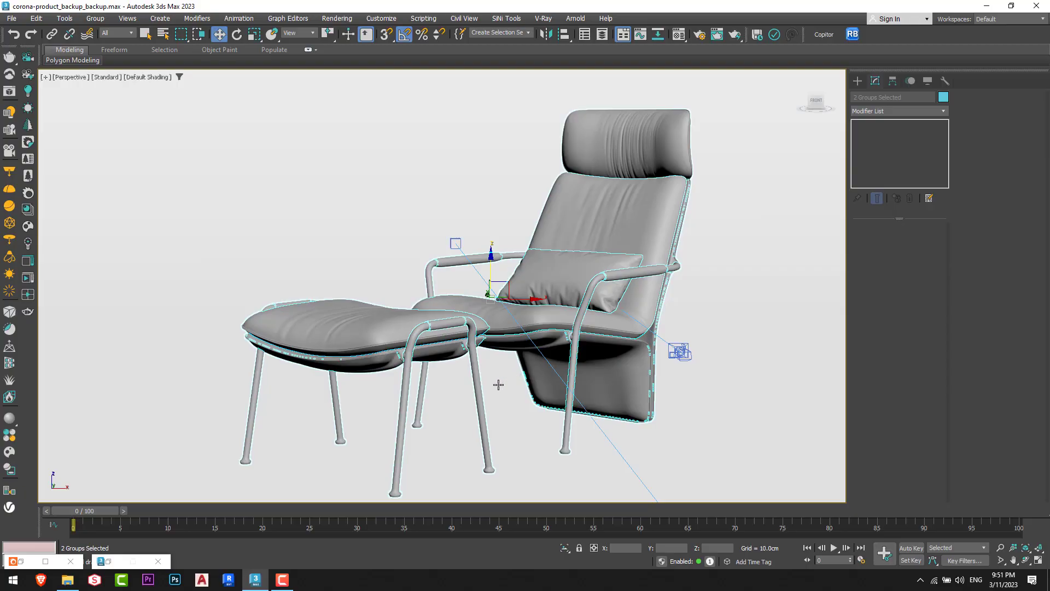
pyautogui.keyDown('alt'); pyautogui.moveTo(496, 384); pyautogui.dragTo(548, 372, button='middle'); pyautogui.keyUp('alt')
pyautogui.scroll(-4, 516, 404)
pyautogui.hotkey('alt', 'w')
pyautogui.hotkey('alt', 'w')
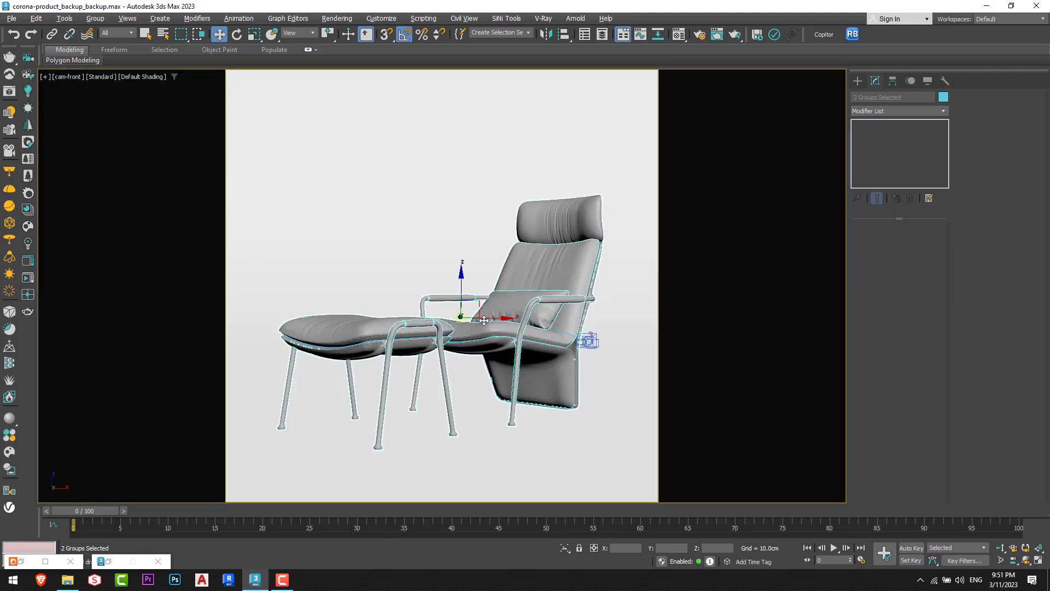
# Step: Check the cam-closeup camera view and return the viewport to the cam-front camera
pyautogui.press('c')
pyautogui.doubleClick(501, 212)
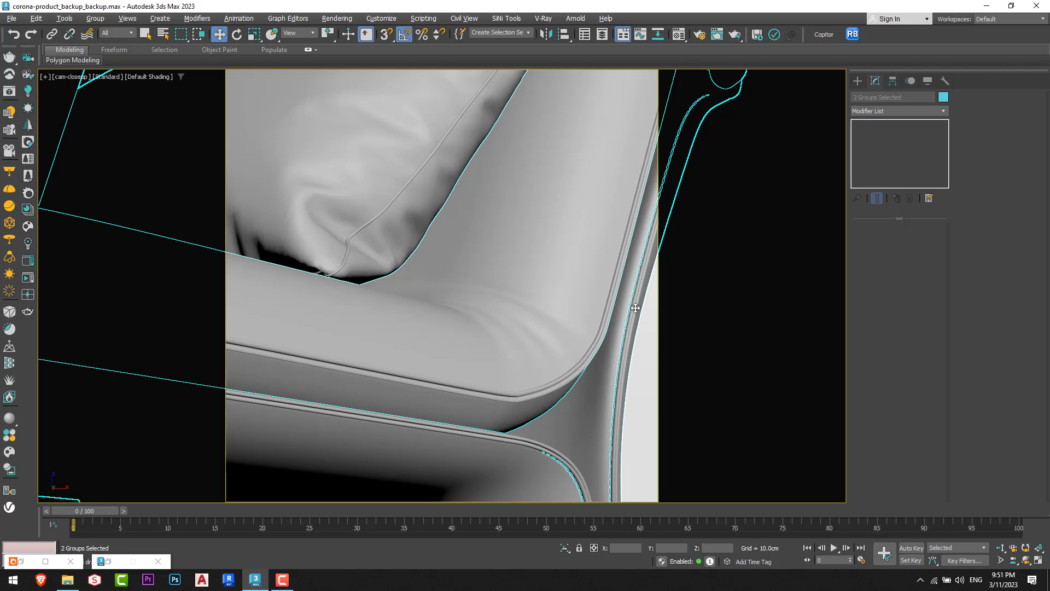
pyautogui.hotkey('alt', 'w')
pyautogui.hotkey('alt', 'w')
pyautogui.press('c')
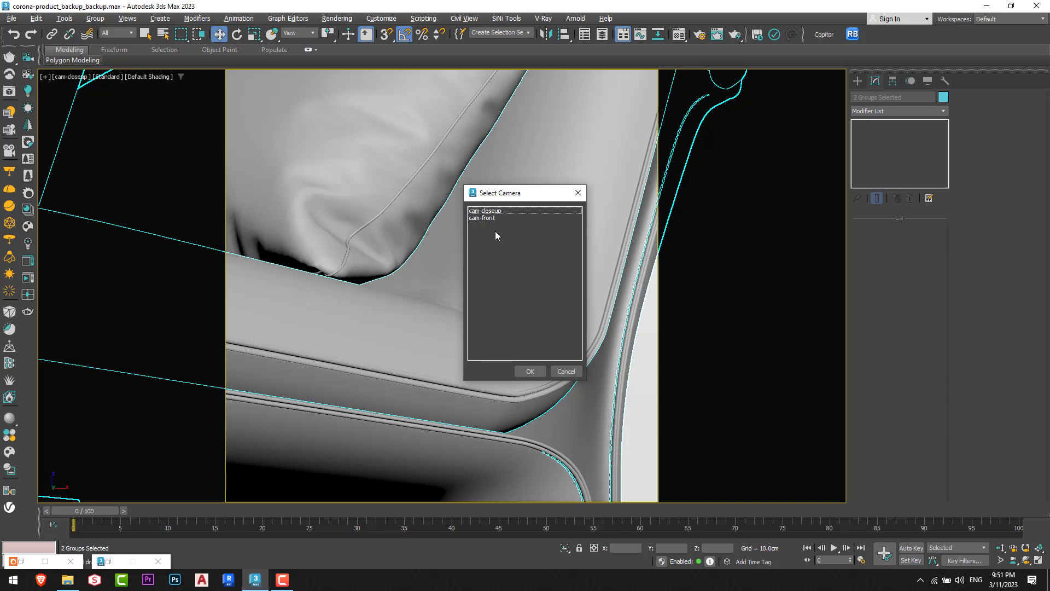
pyautogui.doubleClick(492, 218)
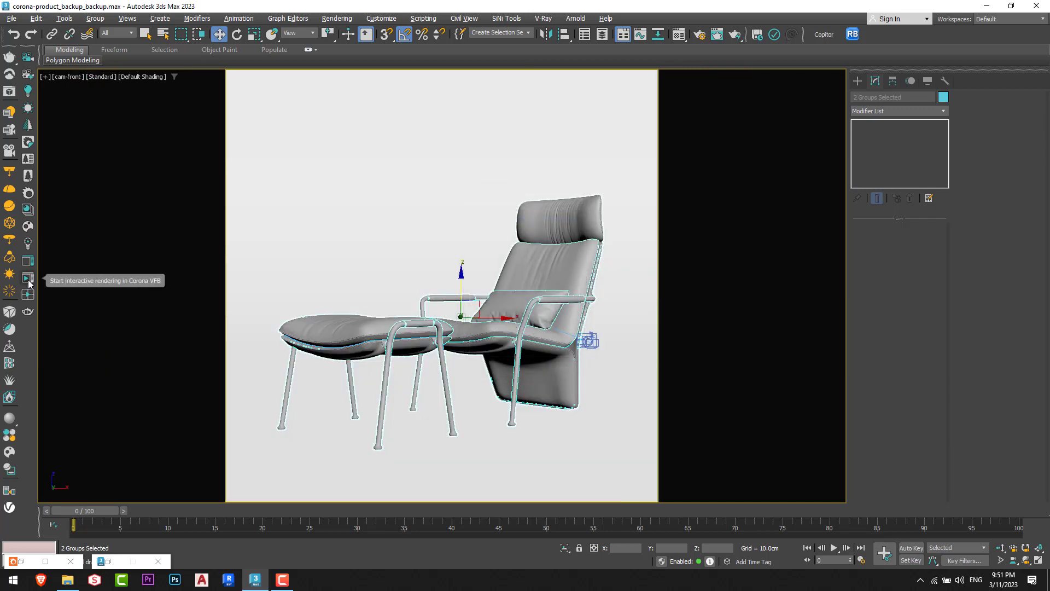
# Step: Start a Corona interactive render of the cam-front view and enlarge its render window beside the viewport
pyautogui.click(28, 277)
pyautogui.moveTo(448, 101); pyautogui.dragTo(648, 57)
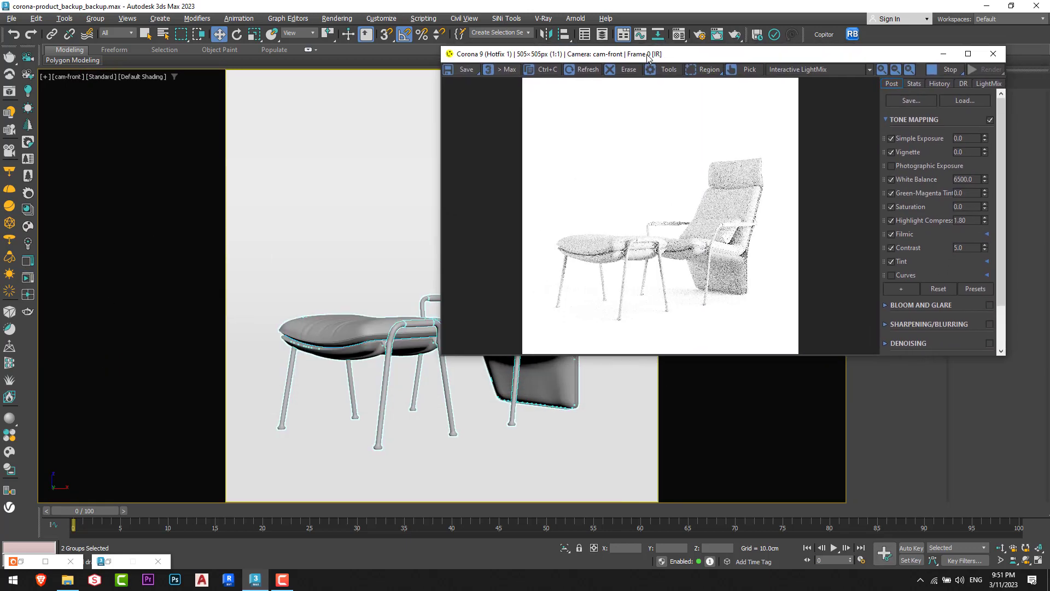
pyautogui.moveTo(1007, 359); pyautogui.dragTo(1012, 521)
pyautogui.moveTo(767, 60); pyautogui.dragTo(819, 35)
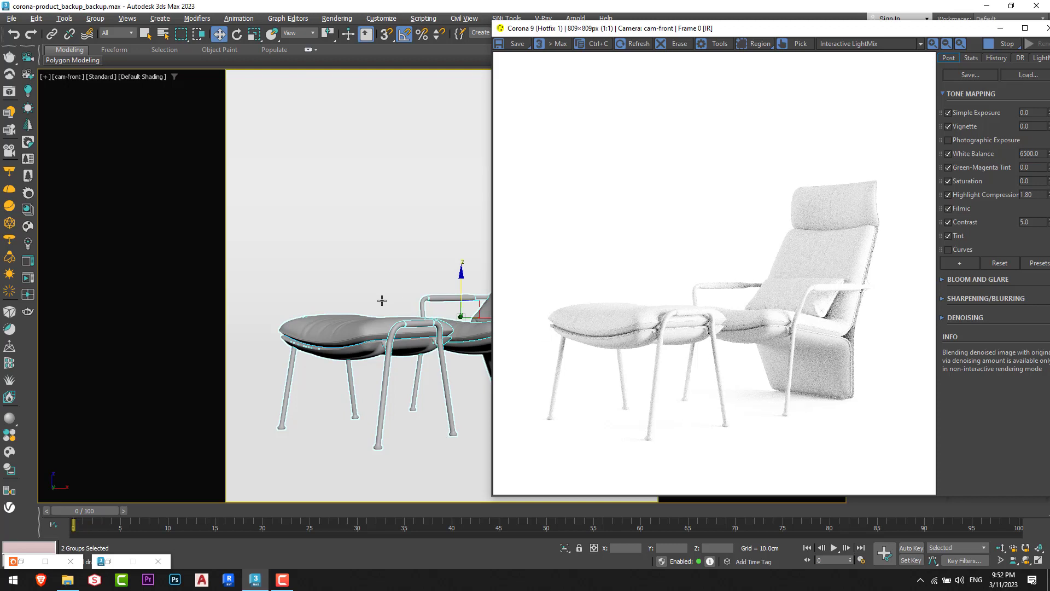
# Step: Show the basic options of material 01 in the material editor and check the texture images in the Chair Tutorial folder
pyautogui.press('m')
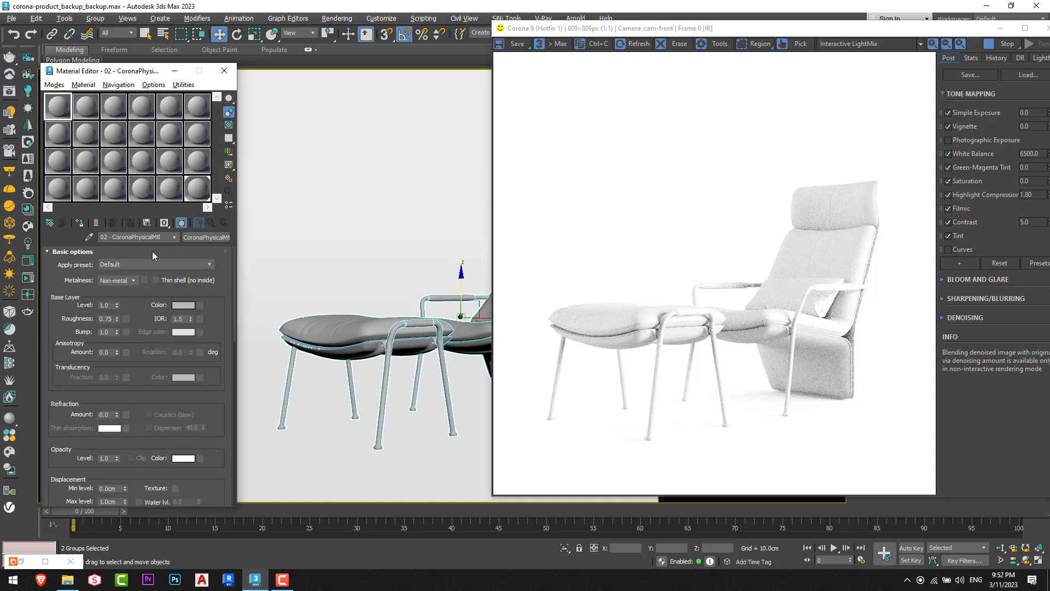
pyautogui.write('1')
pyautogui.click(196, 252)
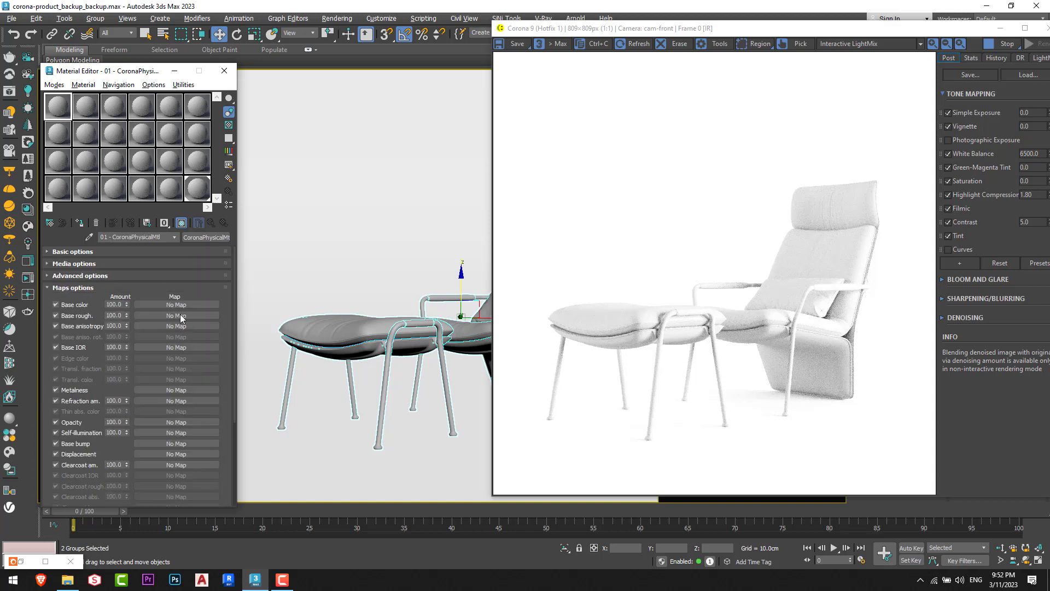
pyautogui.click(169, 252)
pyautogui.click(75, 578)
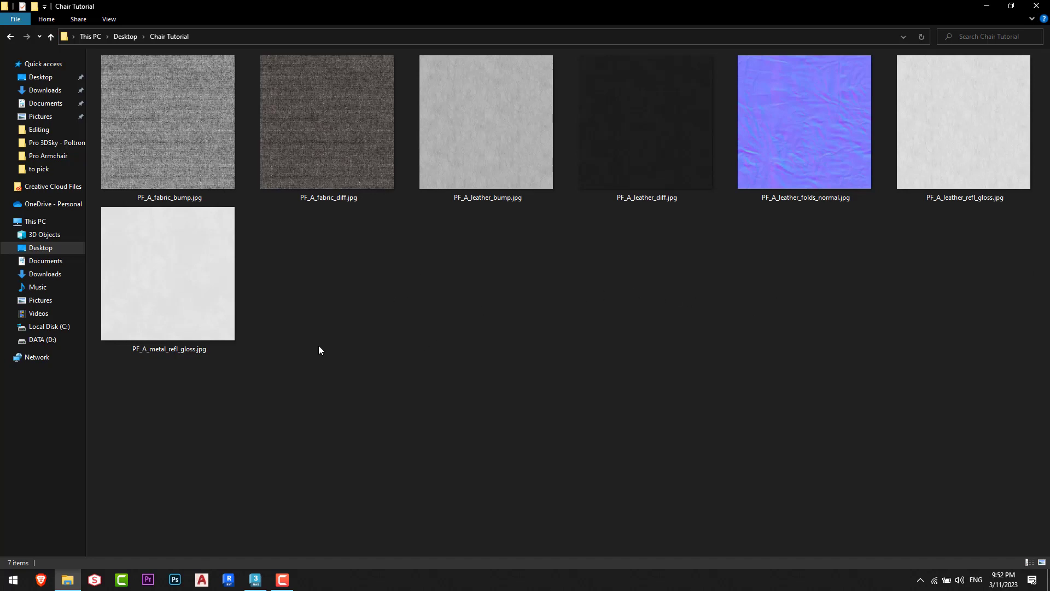
pyautogui.click(158, 352)
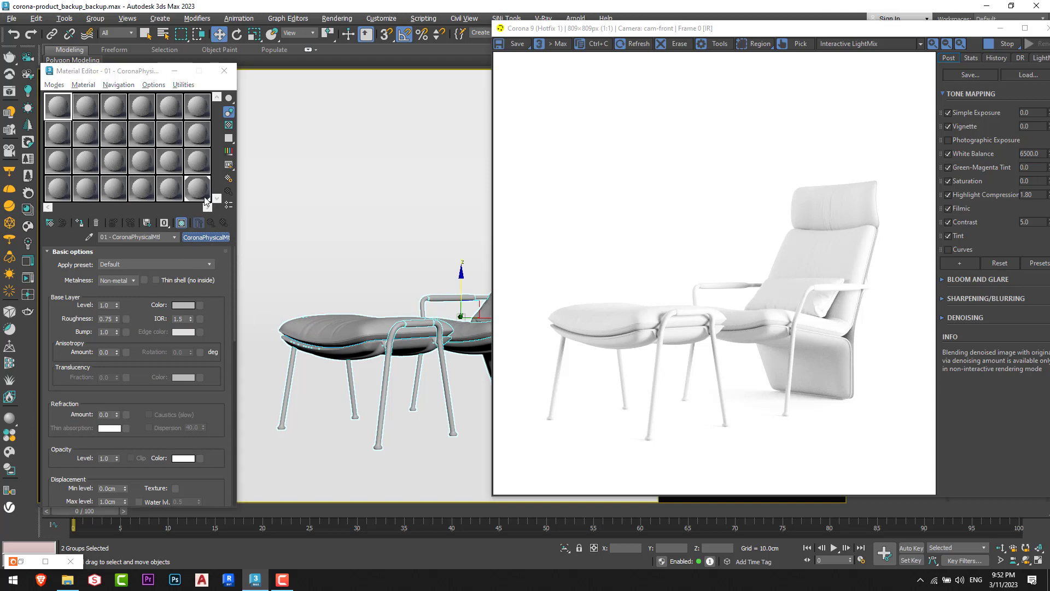
# Step: Change the type of material 01 to CoronaLegacyMtl
pyautogui.click(206, 237)
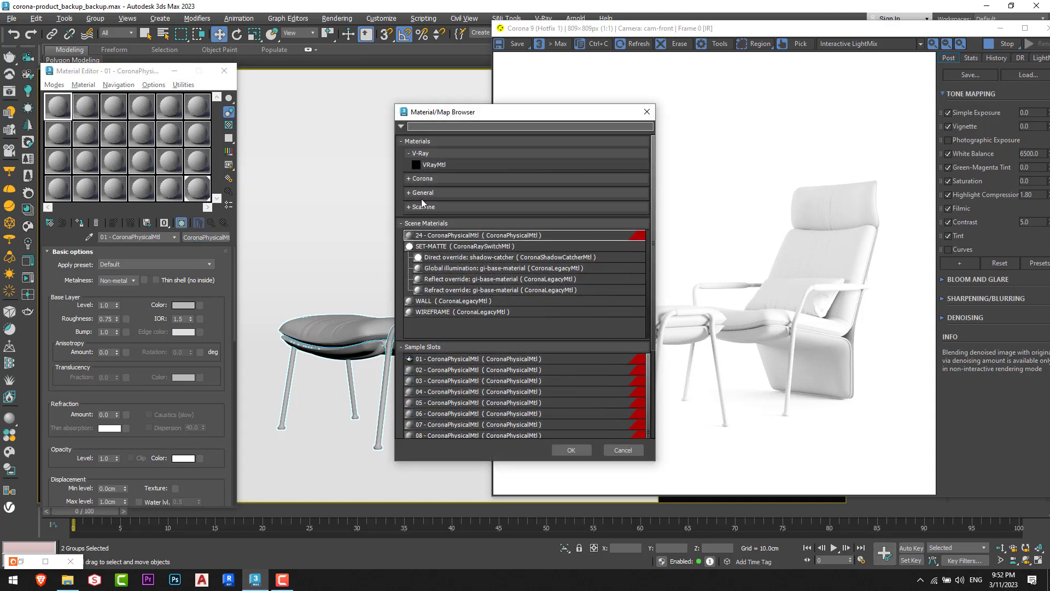
pyautogui.click(444, 180)
pyautogui.doubleClick(453, 223)
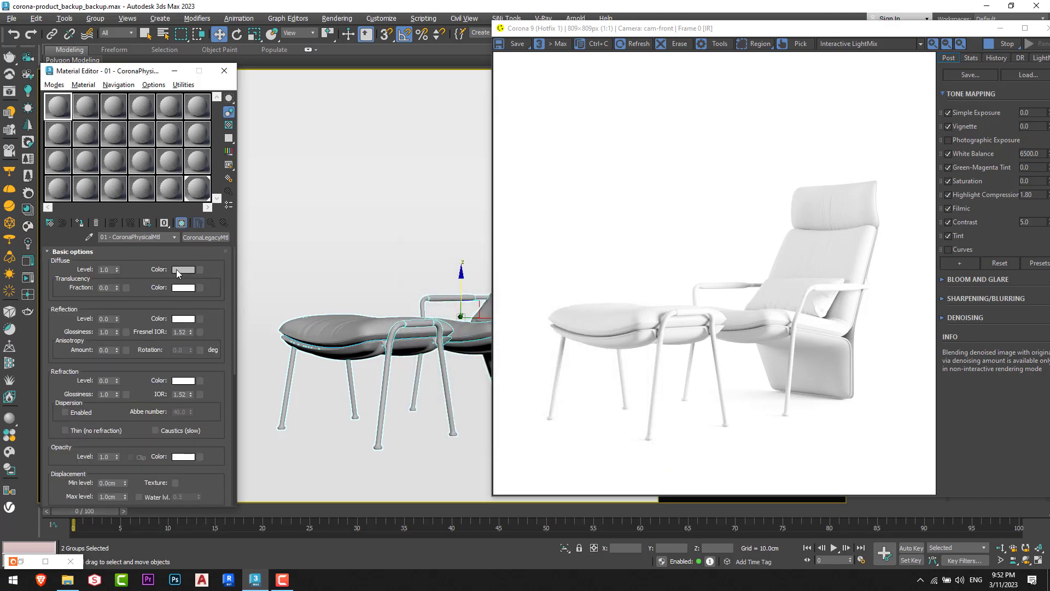
# Step: Set the material's diffuse color to near black, with red, green and blue at 2
pyautogui.click(176, 269)
pyautogui.rightClick(245, 269)
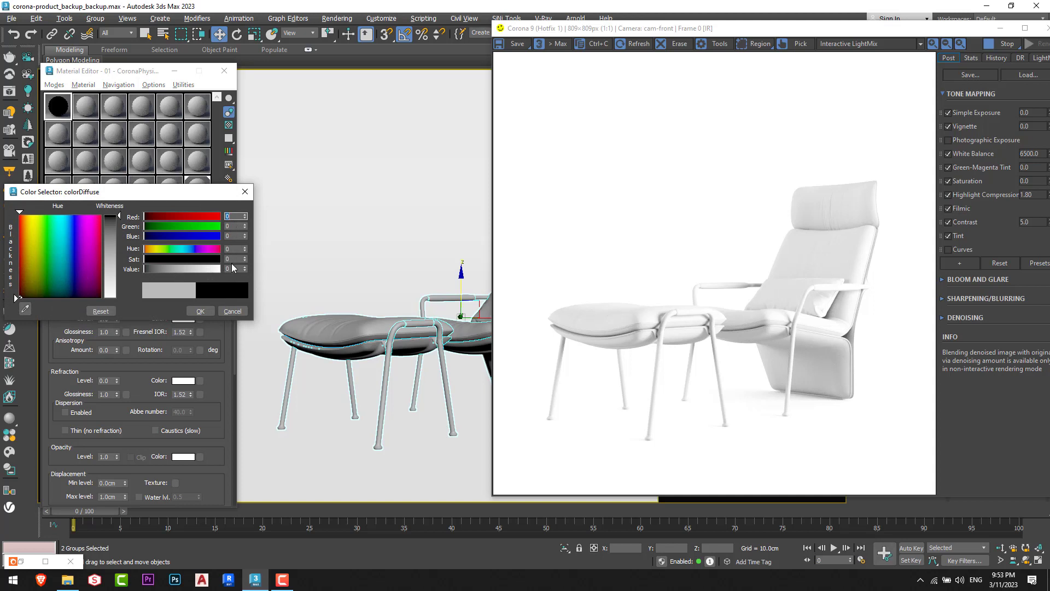
pyautogui.moveTo(244, 270); pyautogui.dragTo(241, 218)
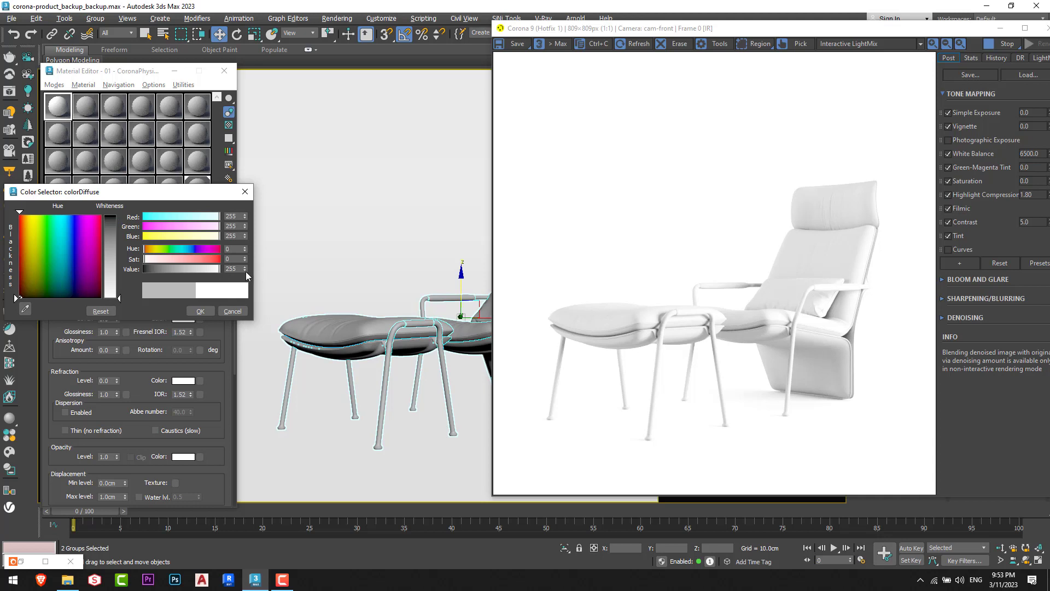
pyautogui.moveTo(245, 270); pyautogui.dragTo(245, 299)
pyautogui.click(245, 268)
pyautogui.click(244, 267)
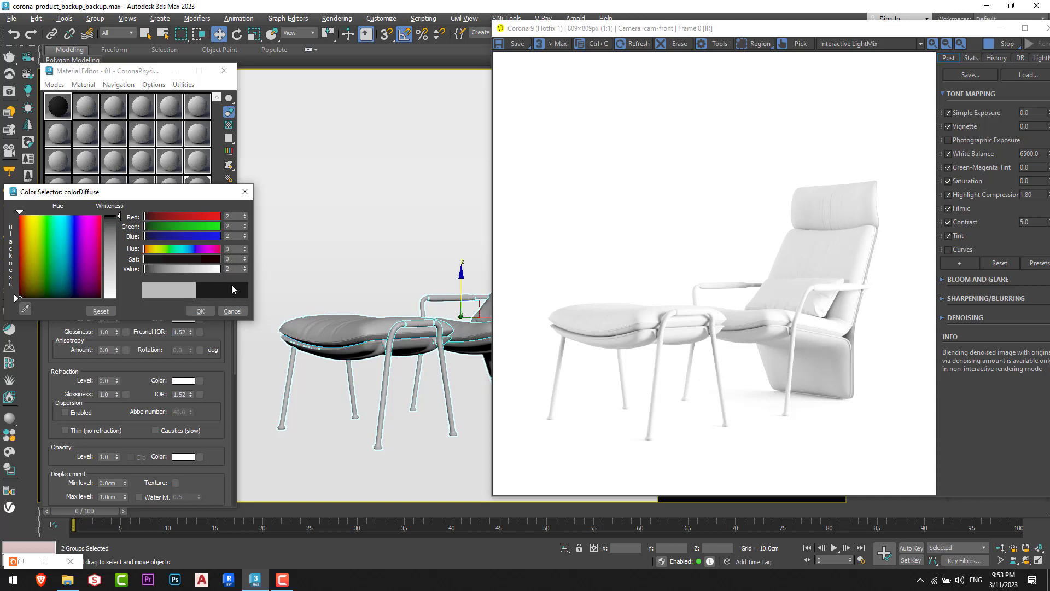
pyautogui.click(200, 311)
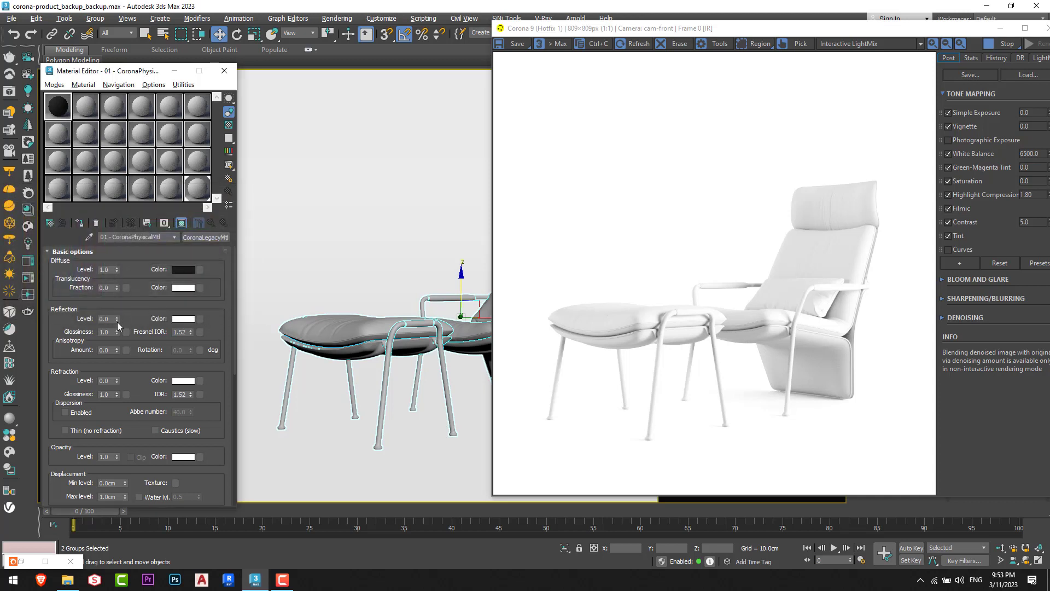
# Step: Set the material's reflection level to 1.0 and show an enlarged preview of the material
pyautogui.moveTo(117, 319); pyautogui.dragTo(119, 252)
pyautogui.doubleClick(68, 104)
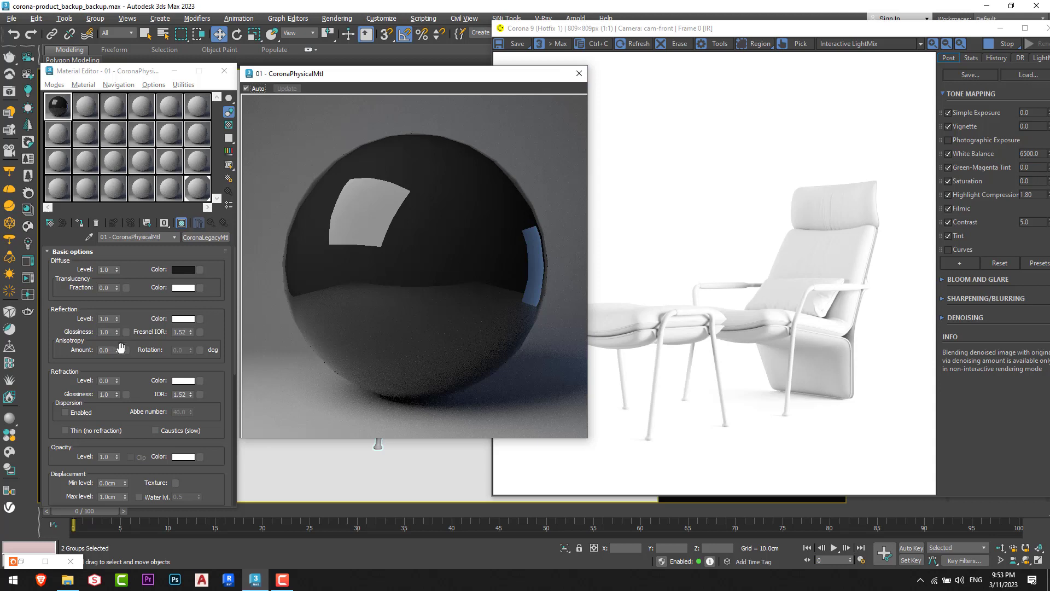
# Step: Load the metal reflection gloss image from the Chair Tutorial folder as a bitmap in the reflection glossiness map
pyautogui.click(126, 331)
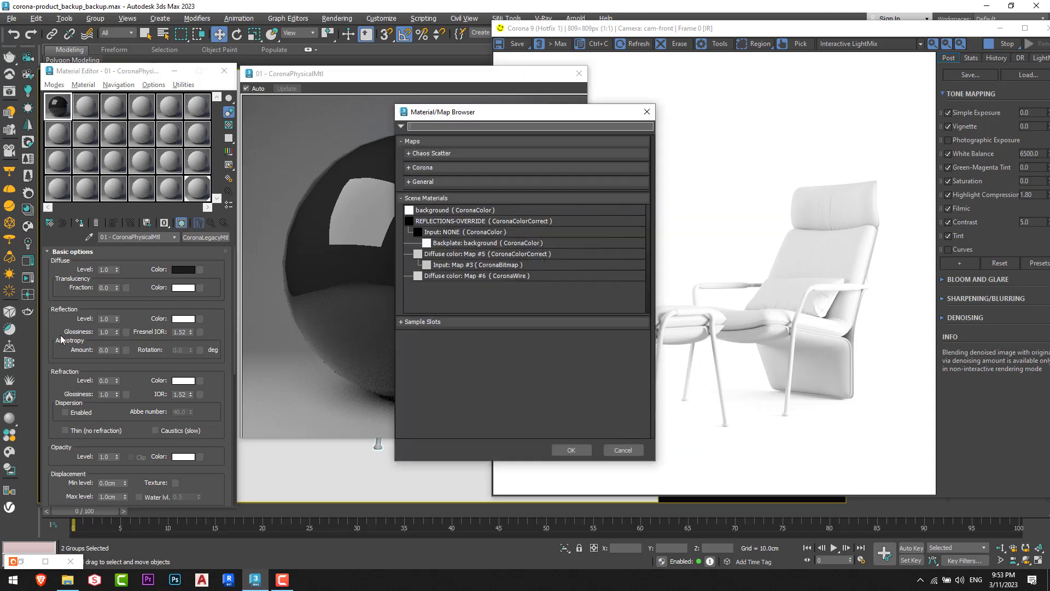
pyautogui.click(438, 181)
pyautogui.doubleClick(435, 203)
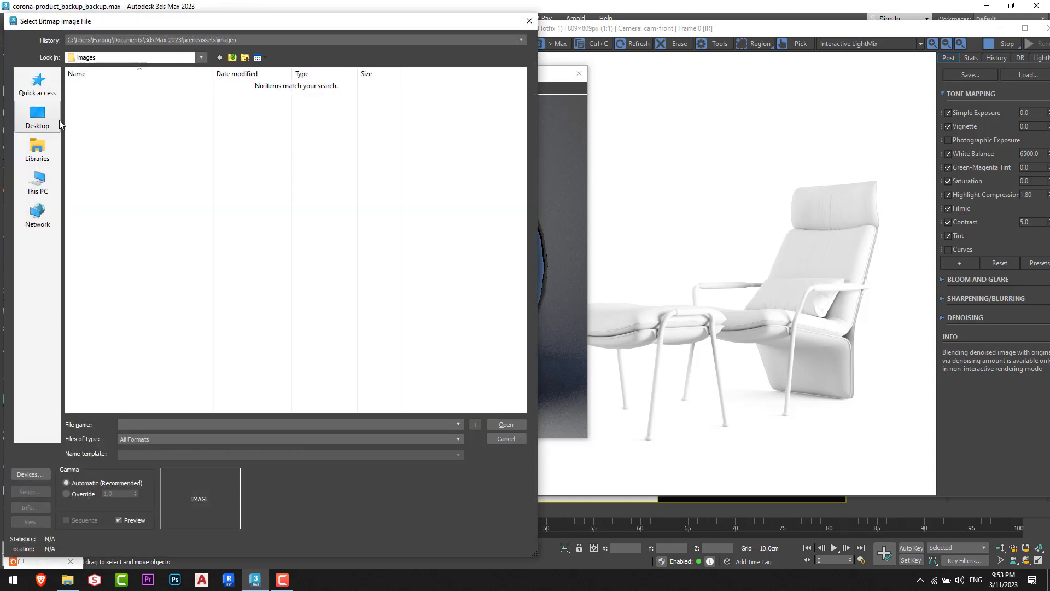
pyautogui.click(57, 123)
pyautogui.doubleClick(133, 149)
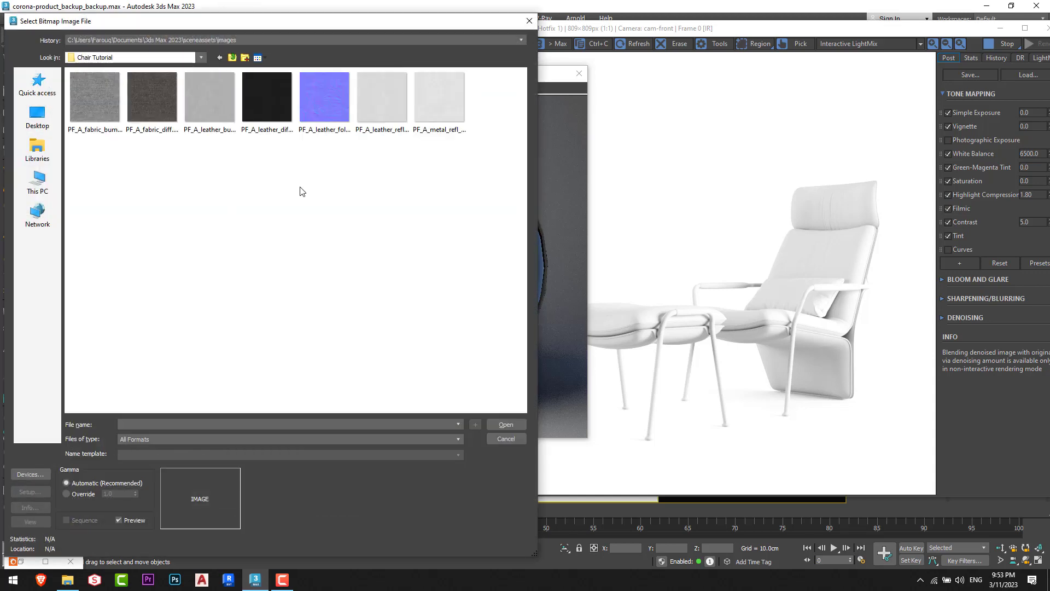
pyautogui.click(439, 98)
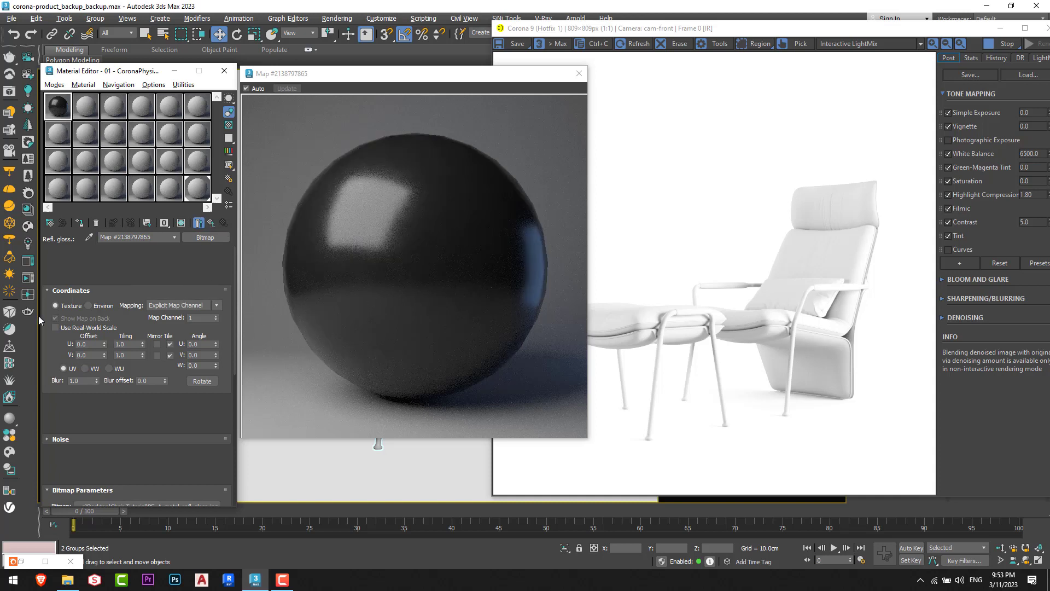
pyautogui.click(212, 223)
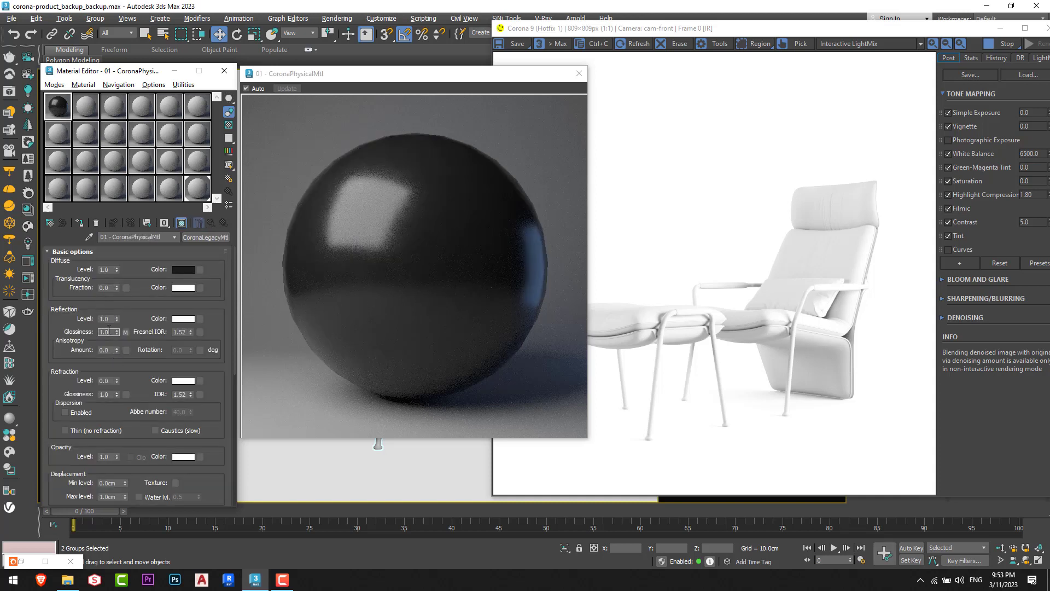
# Step: Set the reflection glossiness to 0.85 and close the enlarged material preview
pyautogui.write('.85')
pyautogui.press('Return')
pyautogui.click(579, 73)
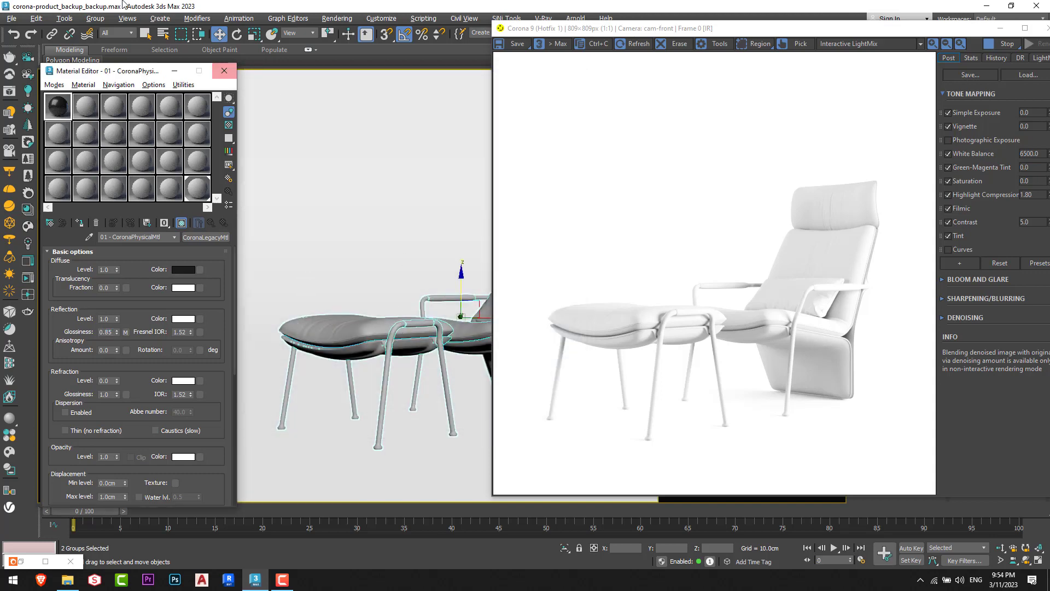
# Step: Ungroup the two selected chair groups and move the render window aside to uncover the chair in the viewport
pyautogui.click(95, 18)
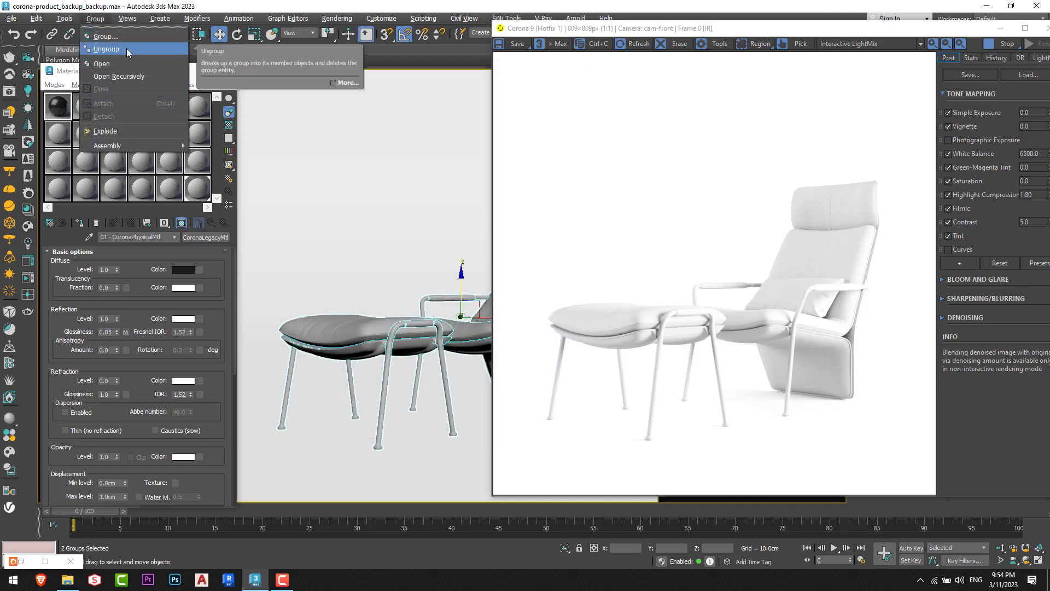
pyautogui.click(105, 48)
pyautogui.click(95, 18)
pyautogui.click(530, 32)
pyautogui.moveTo(546, 32); pyautogui.dragTo(693, 49)
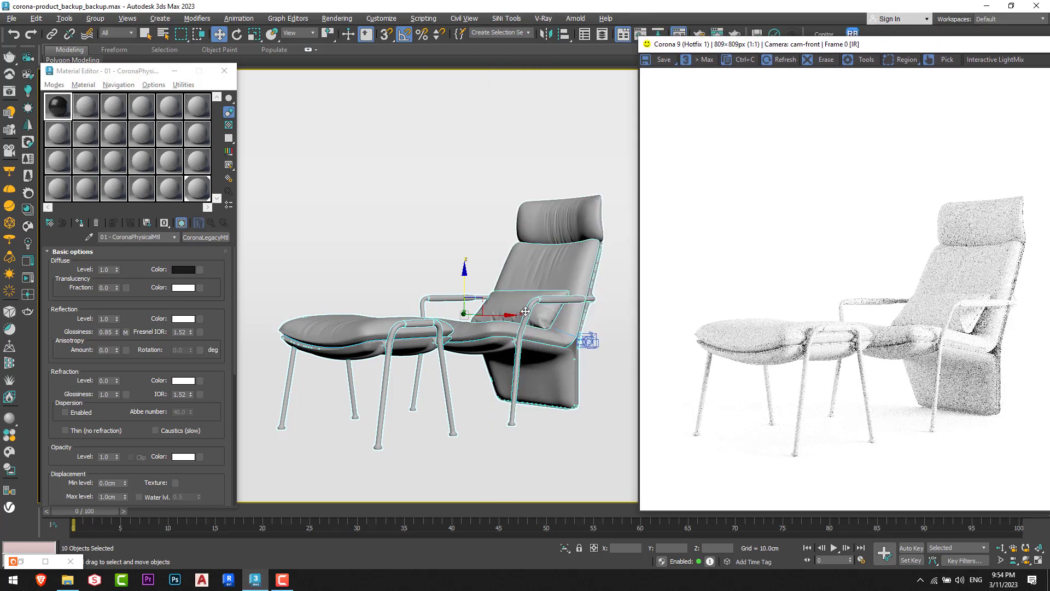
# Step: Assign the black metal material to the tubular frames of the armchair and the ottoman
pyautogui.click(526, 313)
pyautogui.keyDown('ctrl'); pyautogui.click(441, 344); pyautogui.keyUp('ctrl')
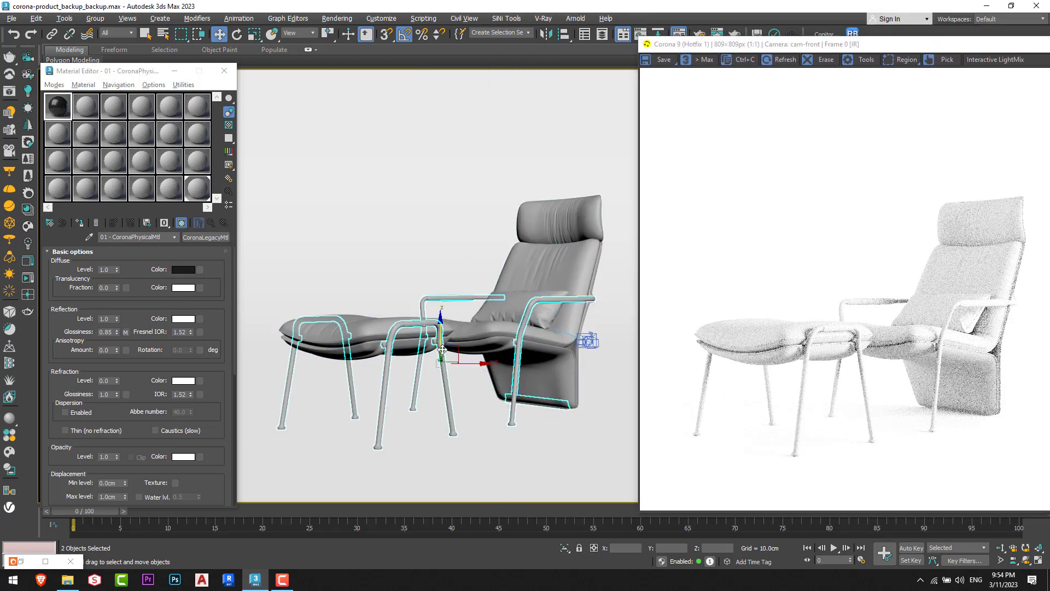
pyautogui.click(85, 223)
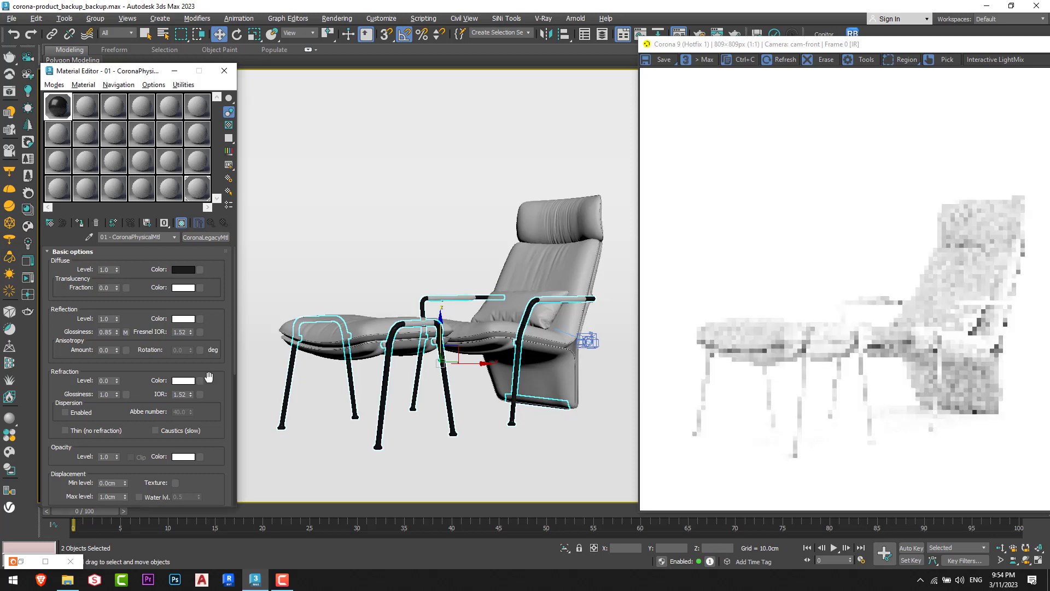
# Step: Inspect the black metal legs and armrest tubes up close in the interactive render
pyautogui.moveTo(726, 45); pyautogui.dragTo(555, 47)
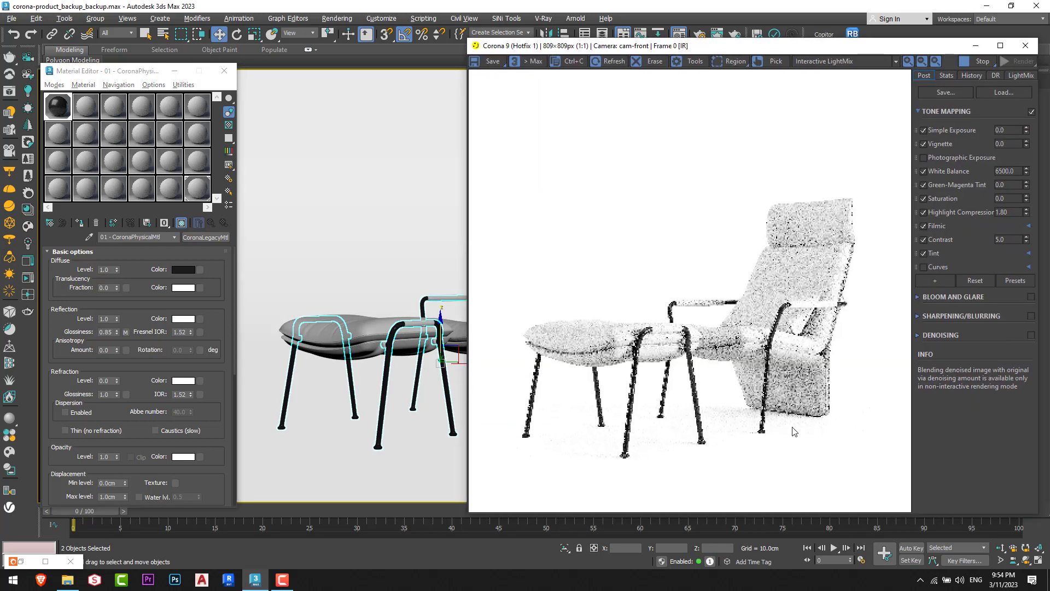
pyautogui.scroll(2, 794, 431)
pyautogui.moveTo(717, 354); pyautogui.dragTo(692, 345, button='middle')
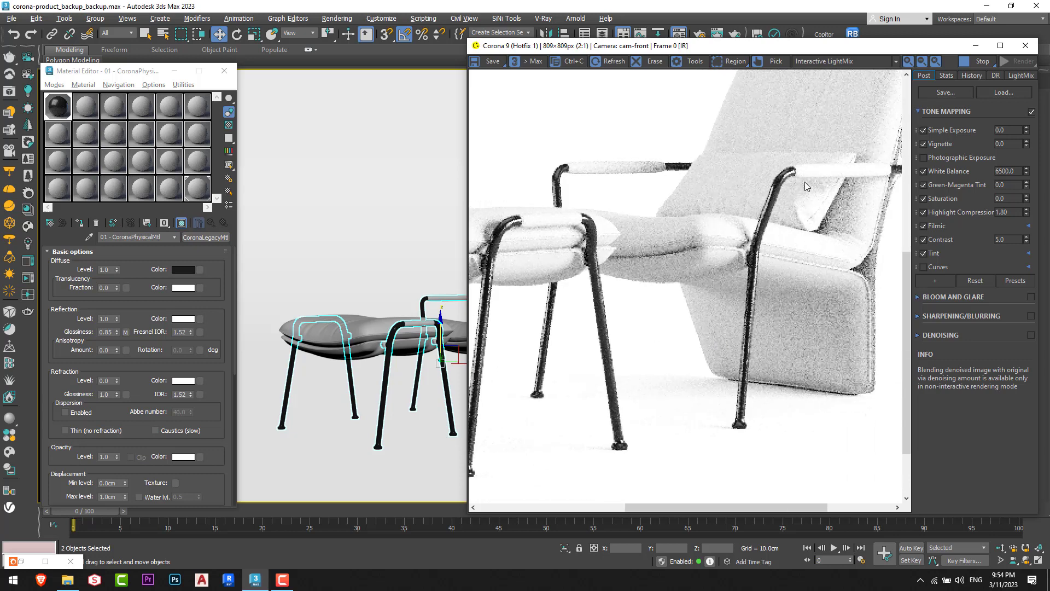
pyautogui.moveTo(774, 350); pyautogui.dragTo(687, 339, button='middle')
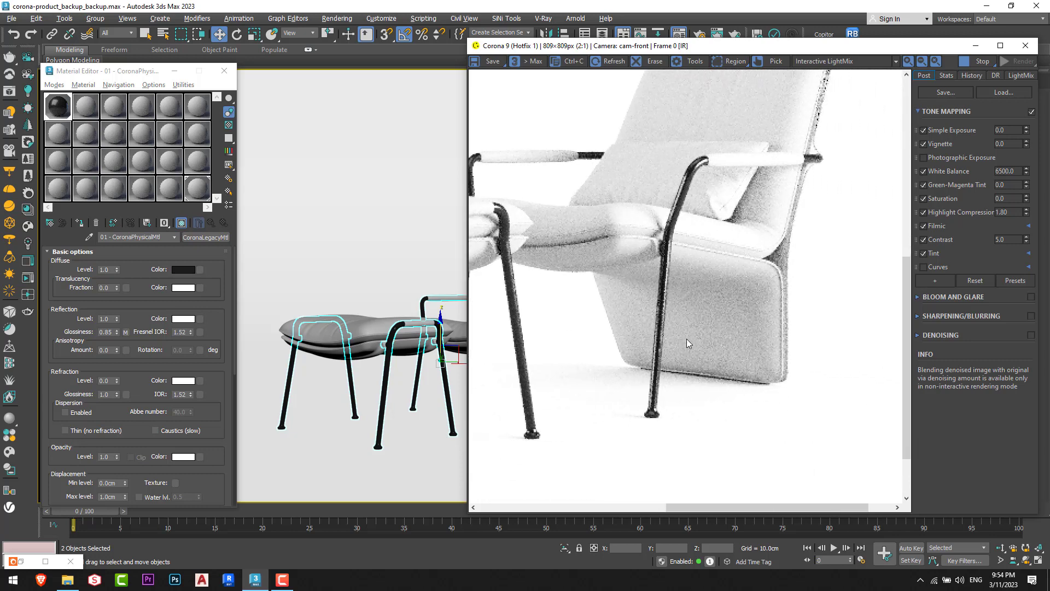
pyautogui.scroll(1, 715, 167)
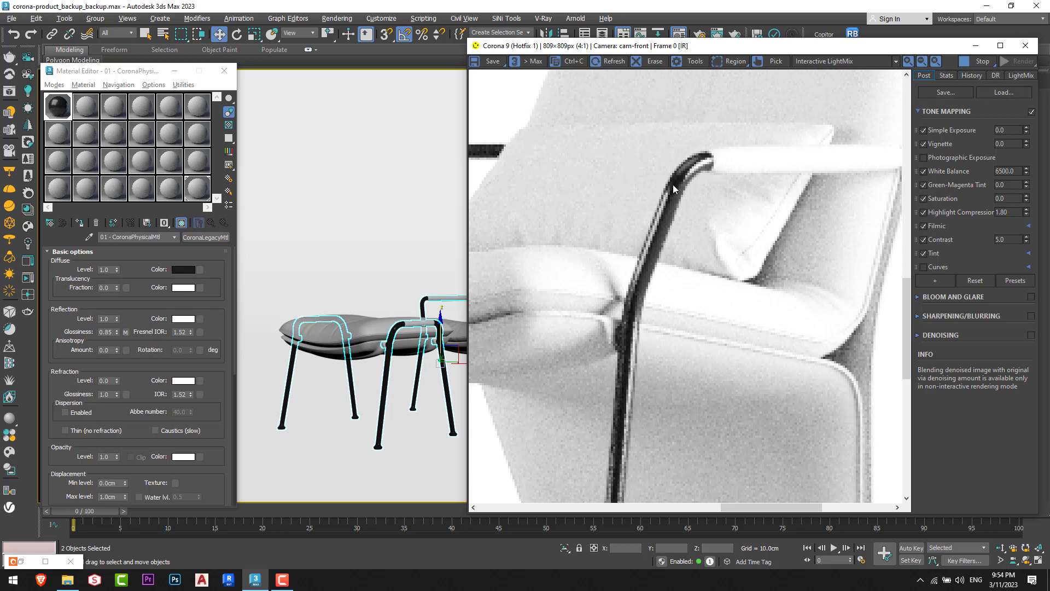
pyautogui.scroll(-2, 628, 305)
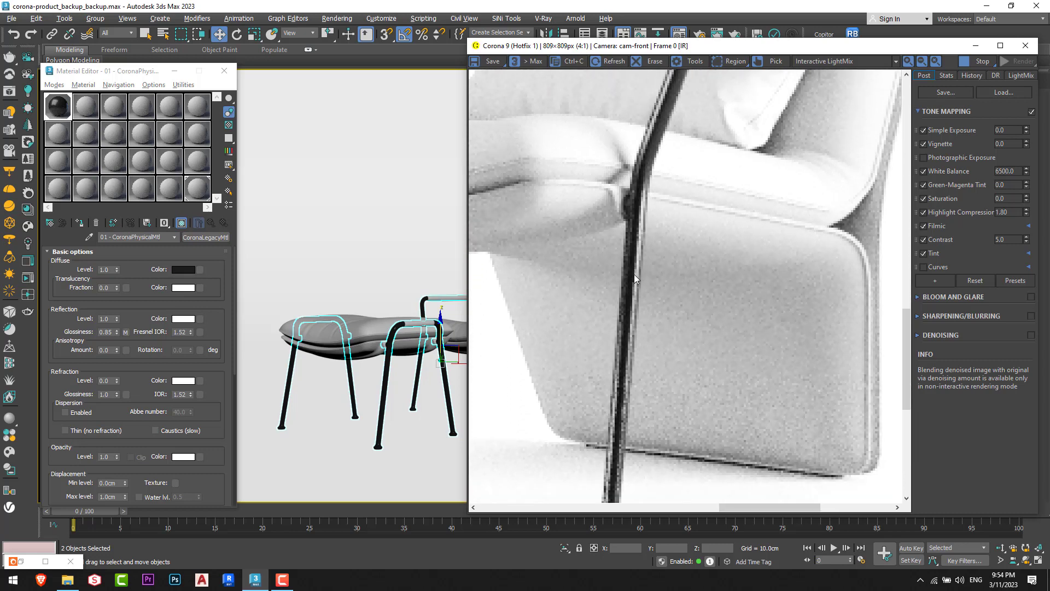
# Step: Examine the lights and backdrop surrounding the chair in an overall perspective view of the scene
pyautogui.hotkey('alt', 'w')
pyautogui.hotkey('alt', 'w')
pyautogui.hotkey('alt', 'w')
pyautogui.middleClick(455, 323)
pyautogui.hotkey('alt', 'w')
pyautogui.scroll(-5, 455, 323)
pyautogui.keyDown('alt'); pyautogui.moveTo(455, 324); pyautogui.dragTo(343, 326, button='middle'); pyautogui.keyUp('alt')
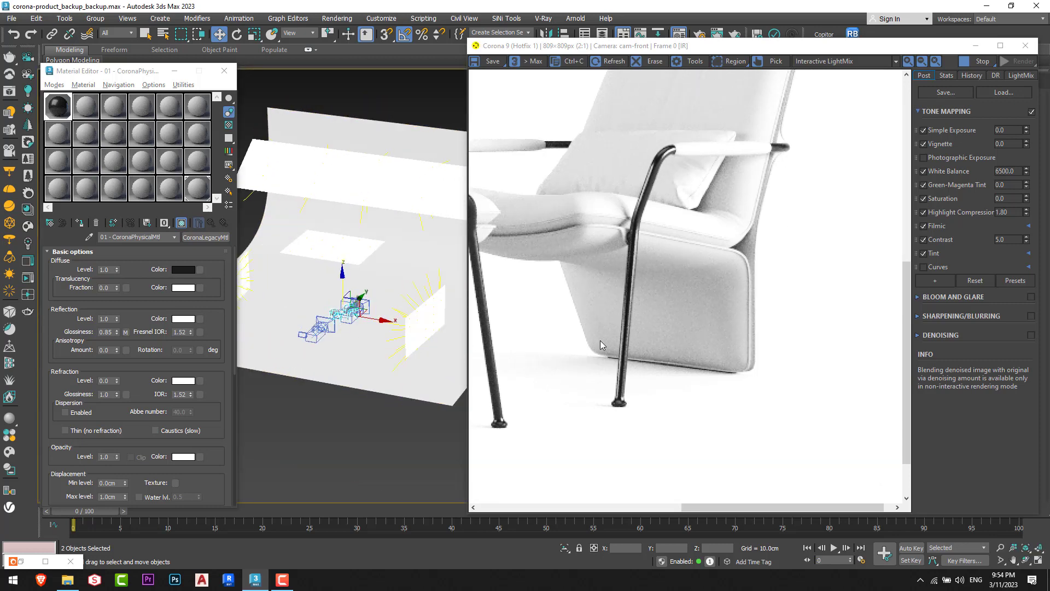
# Step: Convert the second sample material to a CoronaLegacyMtl
pyautogui.moveTo(599, 344); pyautogui.dragTo(764, 369)
pyautogui.scroll(-1, 626, 282)
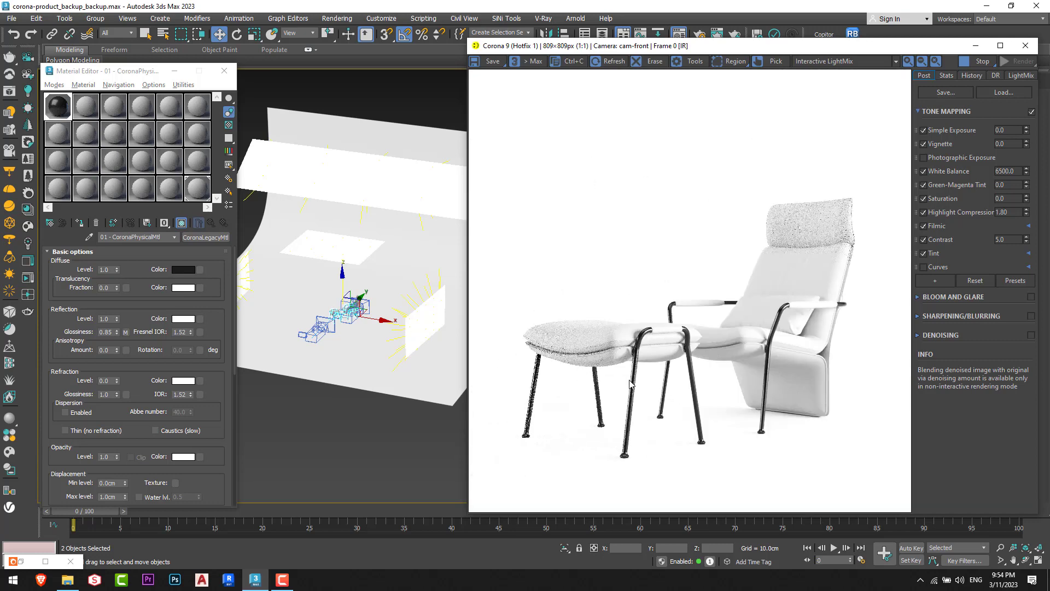
pyautogui.click(85, 106)
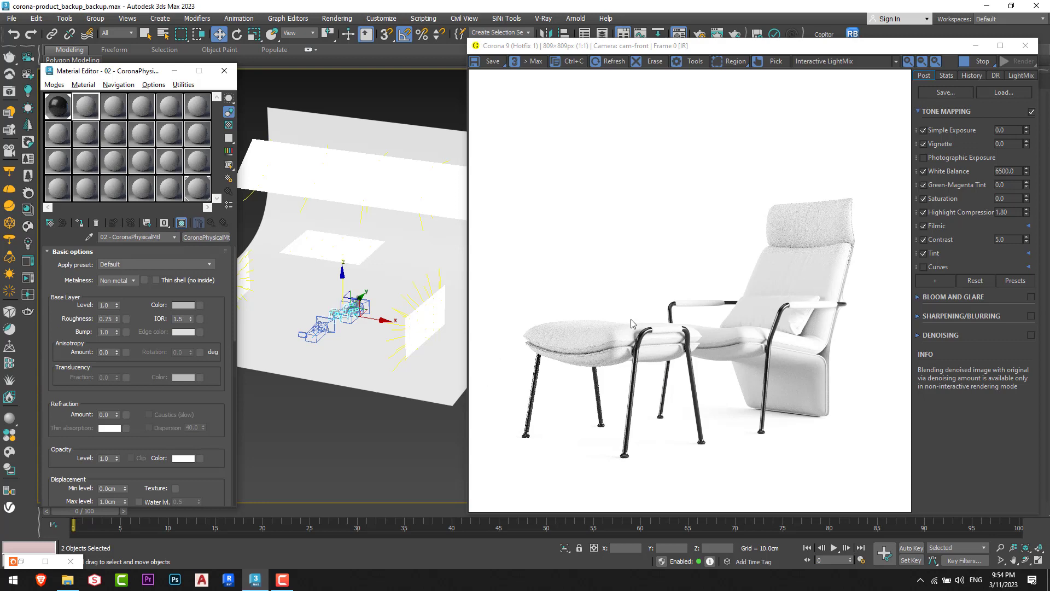
pyautogui.hotkey('alt', 'w')
pyautogui.rightClick(324, 340)
pyautogui.hotkey('alt', 'w')
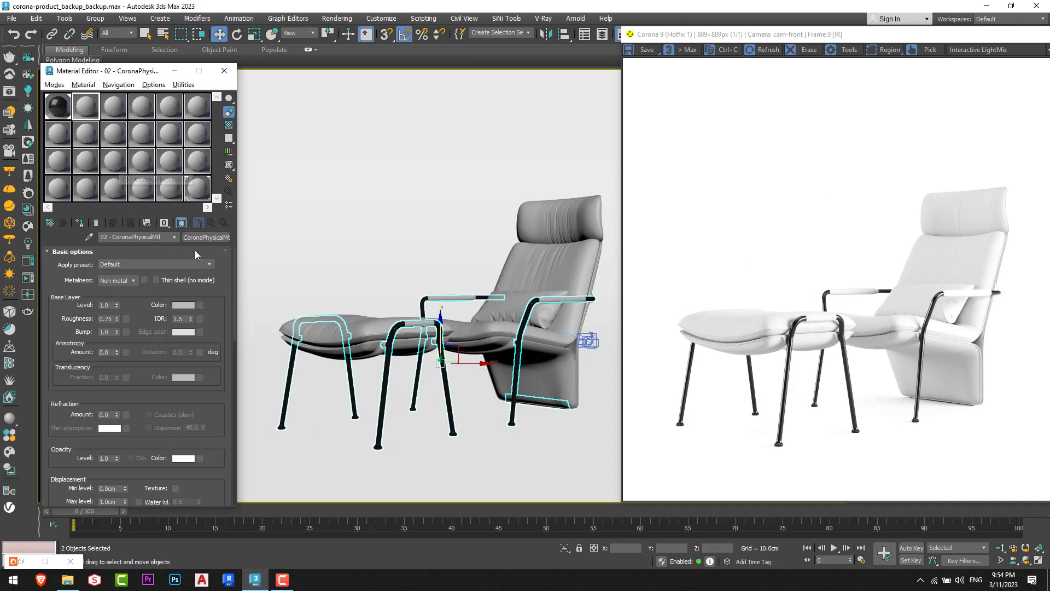
pyautogui.click(207, 238)
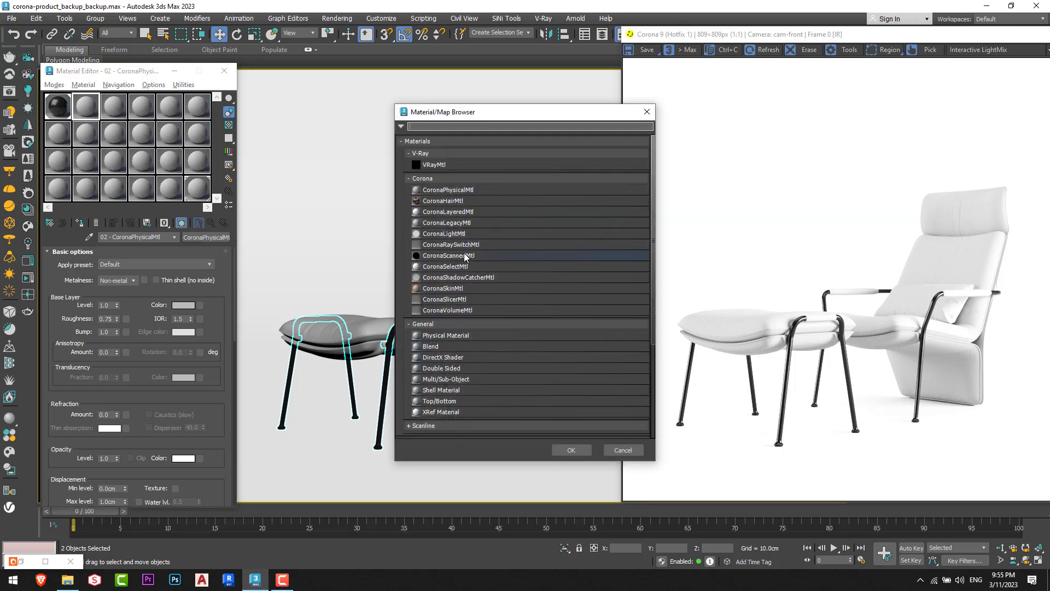
pyautogui.doubleClick(447, 222)
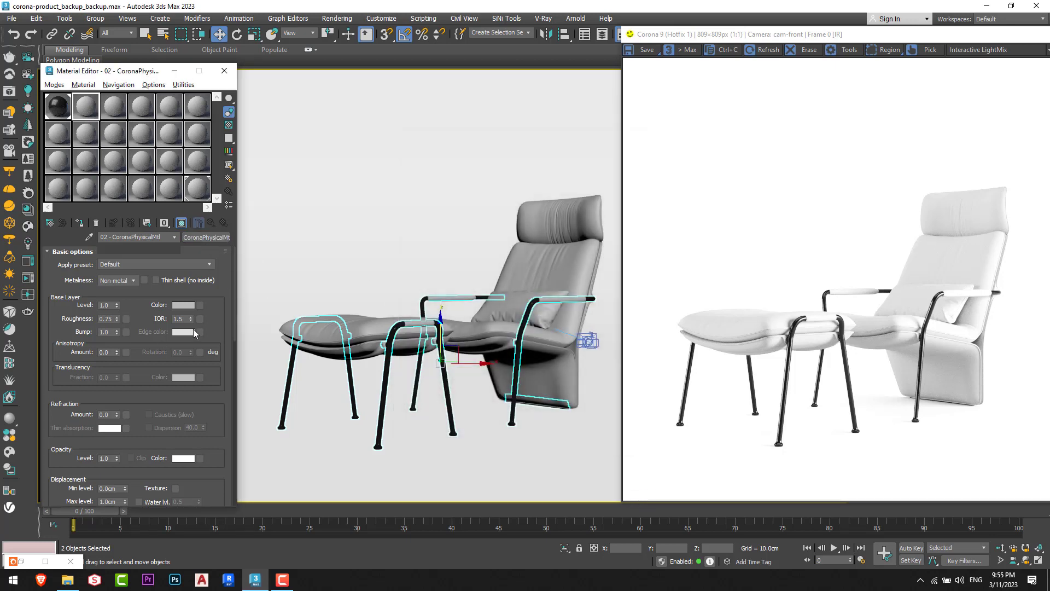
# Step: Assign the second material to the armchair's upholstered body, its pillow and the ottoman cushion
pyautogui.click(547, 227)
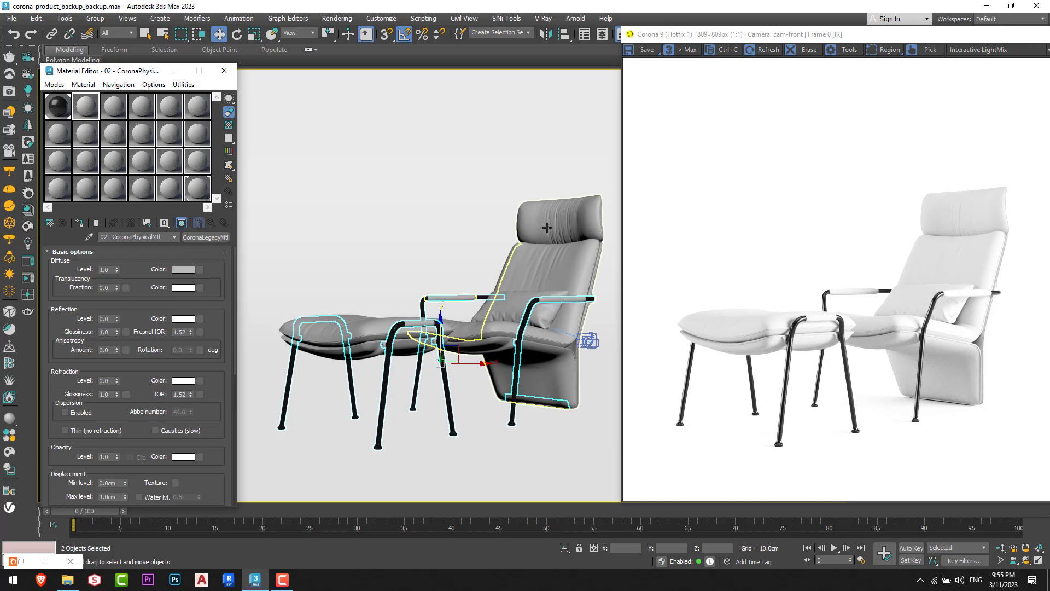
pyautogui.keyDown('ctrl'); pyautogui.click(507, 305); pyautogui.keyUp('ctrl')
pyautogui.keyDown('ctrl'); pyautogui.click(338, 321); pyautogui.keyUp('ctrl')
pyautogui.click(80, 223)
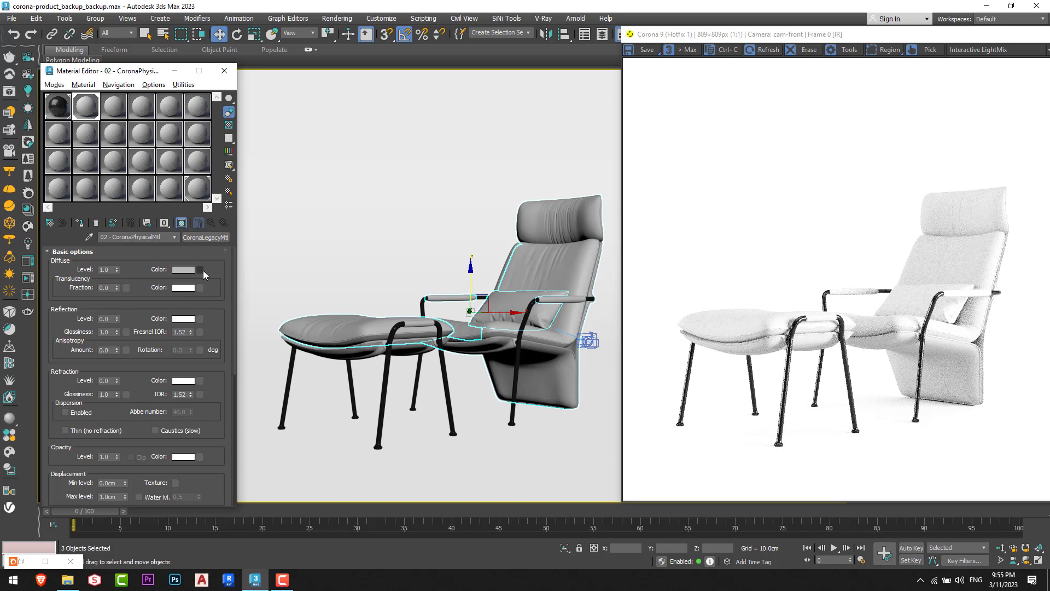
# Step: Add a Falloff map to the second material's diffuse color, preview PF_A_fabric_diff.jpg and load it as the Bitmap in the Falloff's front slot
pyautogui.click(202, 270)
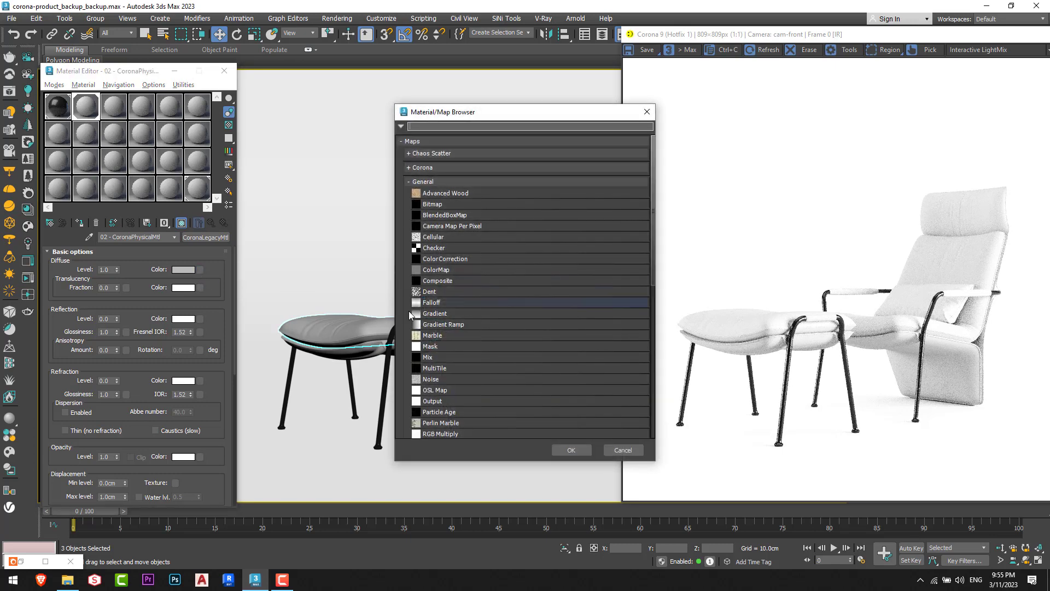
pyautogui.doubleClick(432, 302)
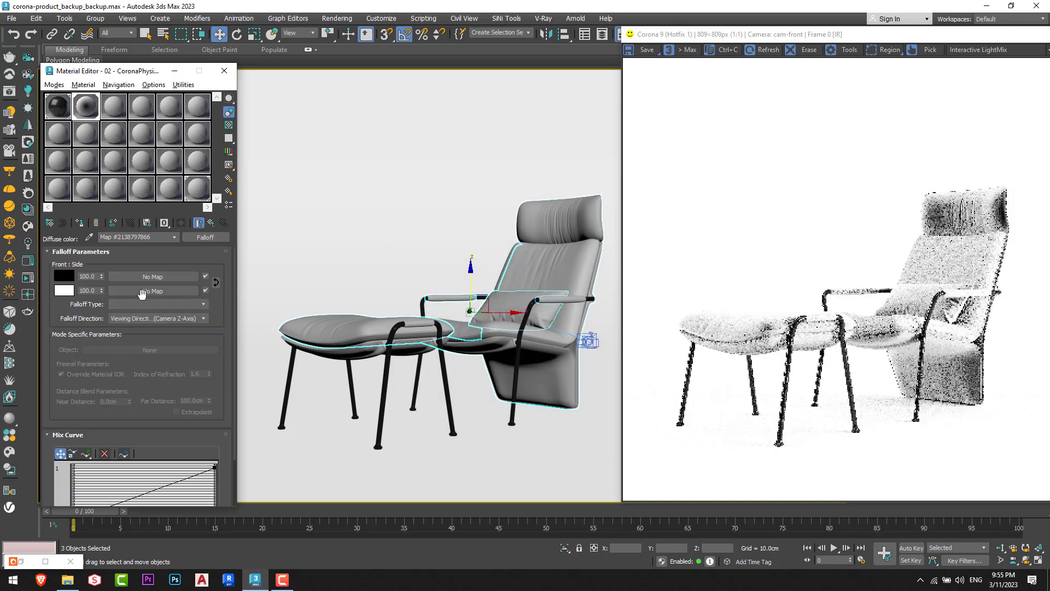
pyautogui.click(156, 278)
pyautogui.doubleClick(444, 204)
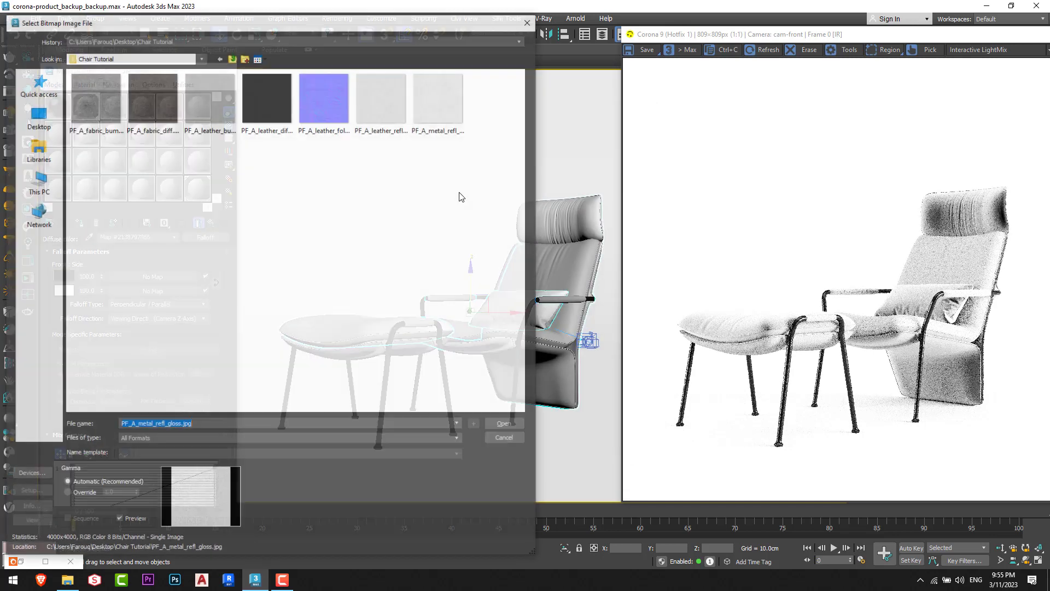
pyautogui.rightClick(152, 125)
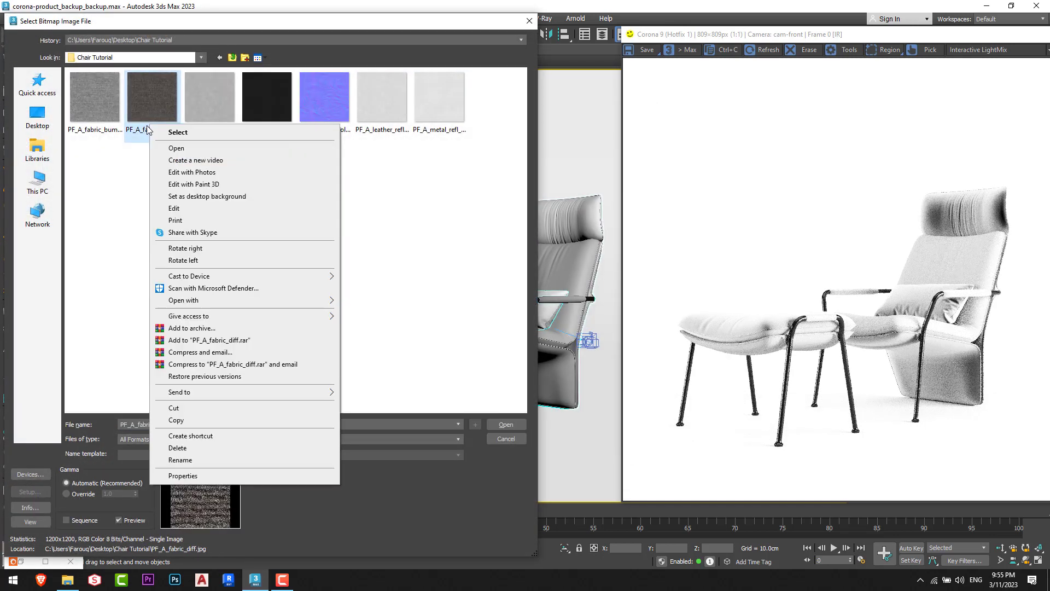
pyautogui.click(176, 147)
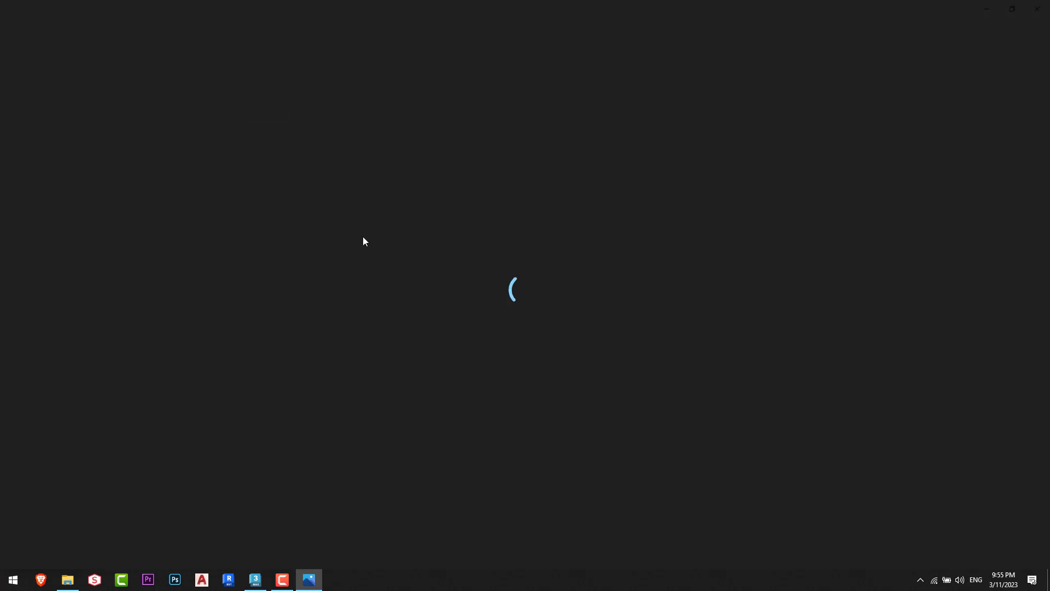
pyautogui.scroll(5, 583, 264)
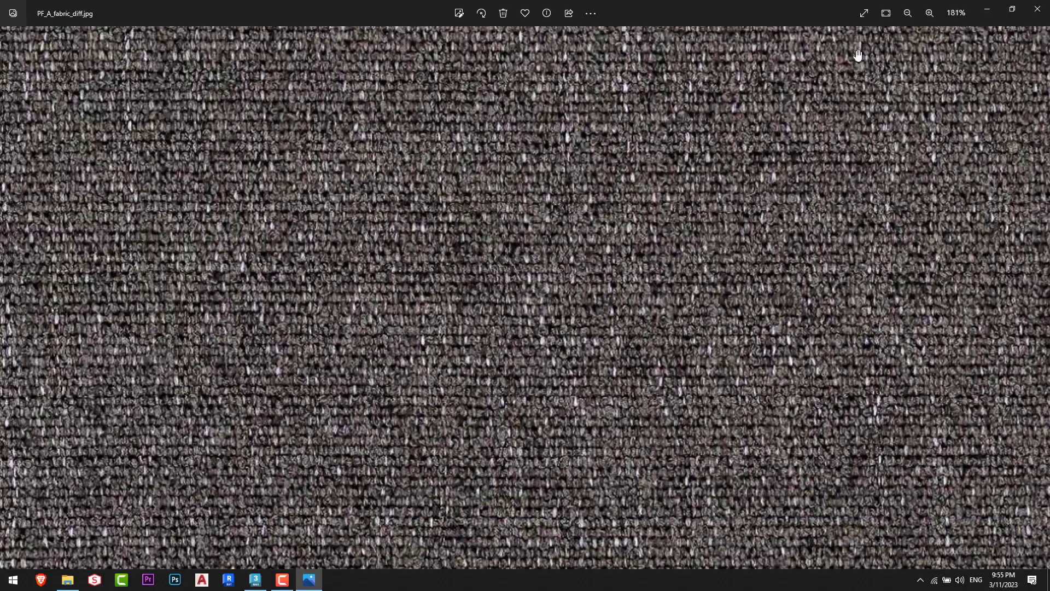
pyautogui.click(1037, 9)
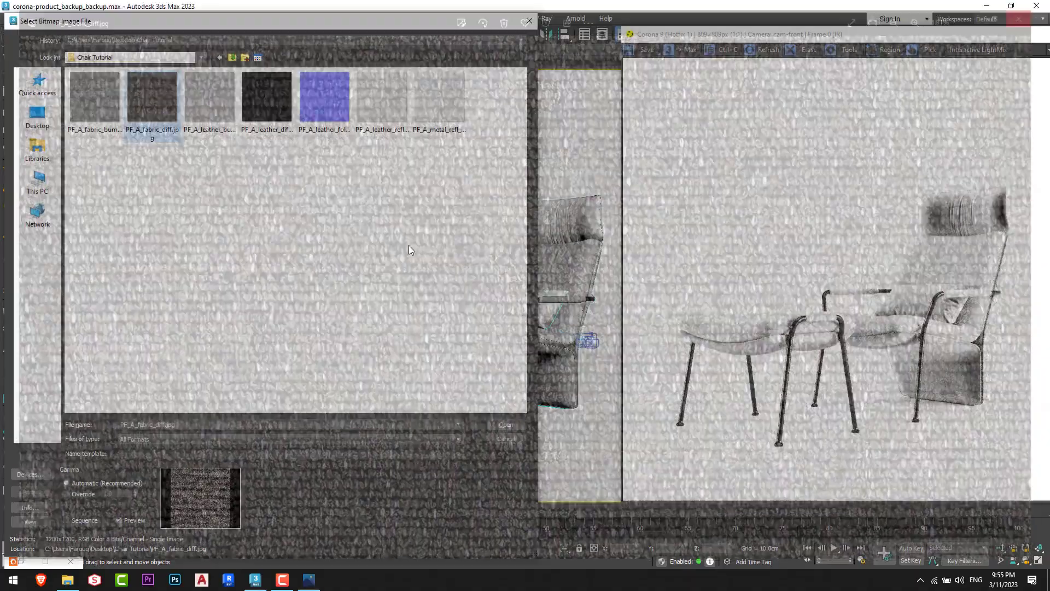
pyautogui.doubleClick(156, 134)
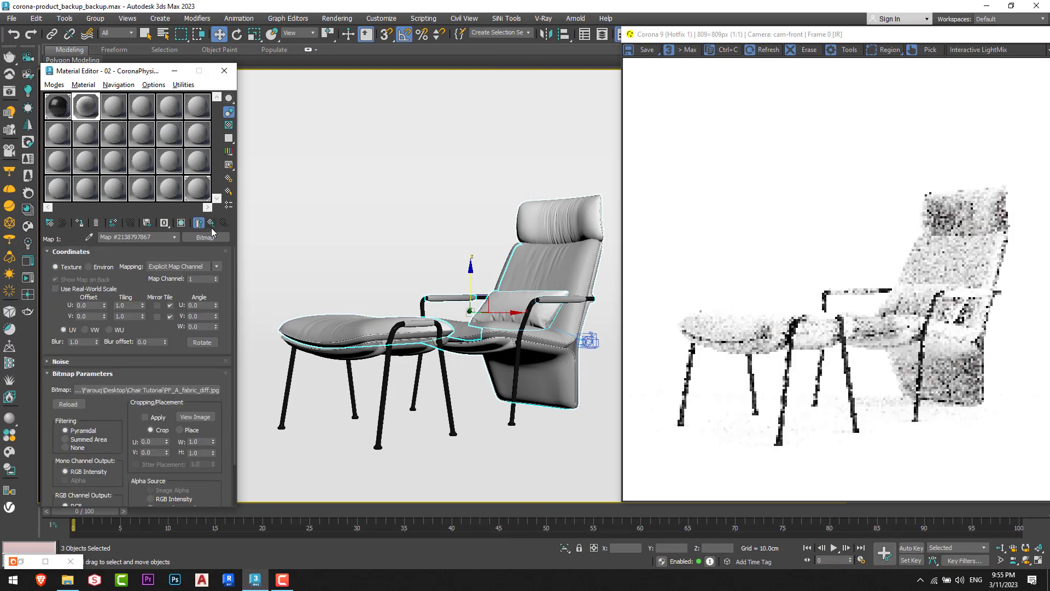
pyautogui.scroll(1, 991, 249)
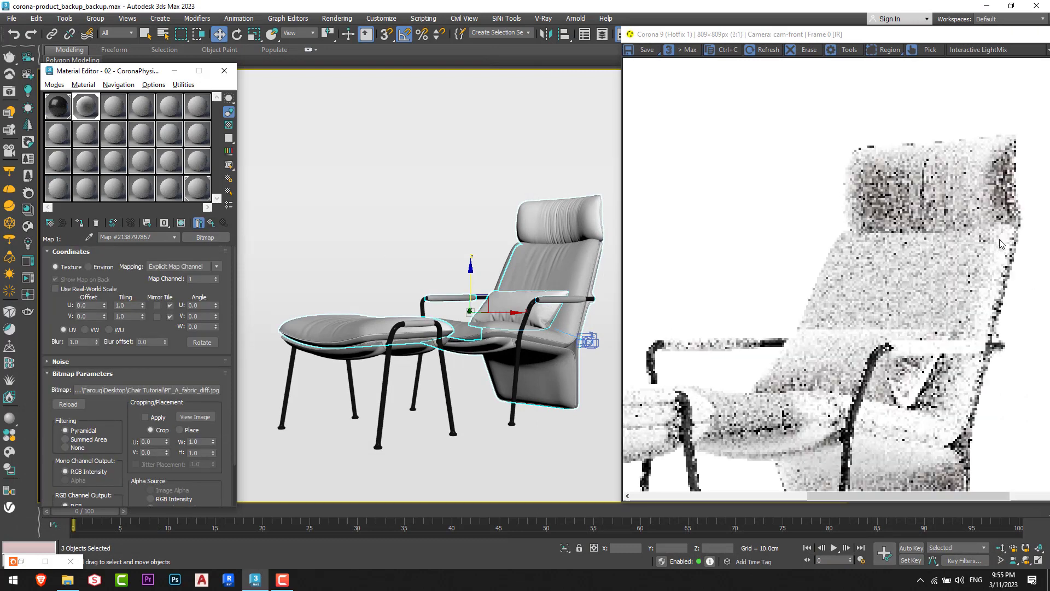
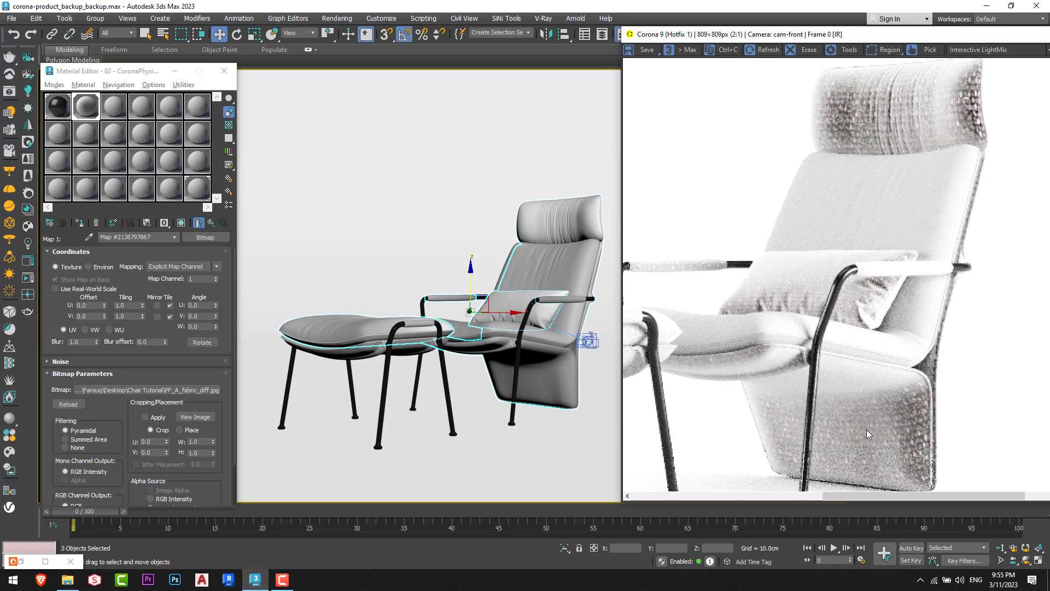
# Step: Assign the third sample material to the armchair's leather body behind and below the seat
pyautogui.moveTo(908, 439); pyautogui.dragTo(907, 415, button='middle')
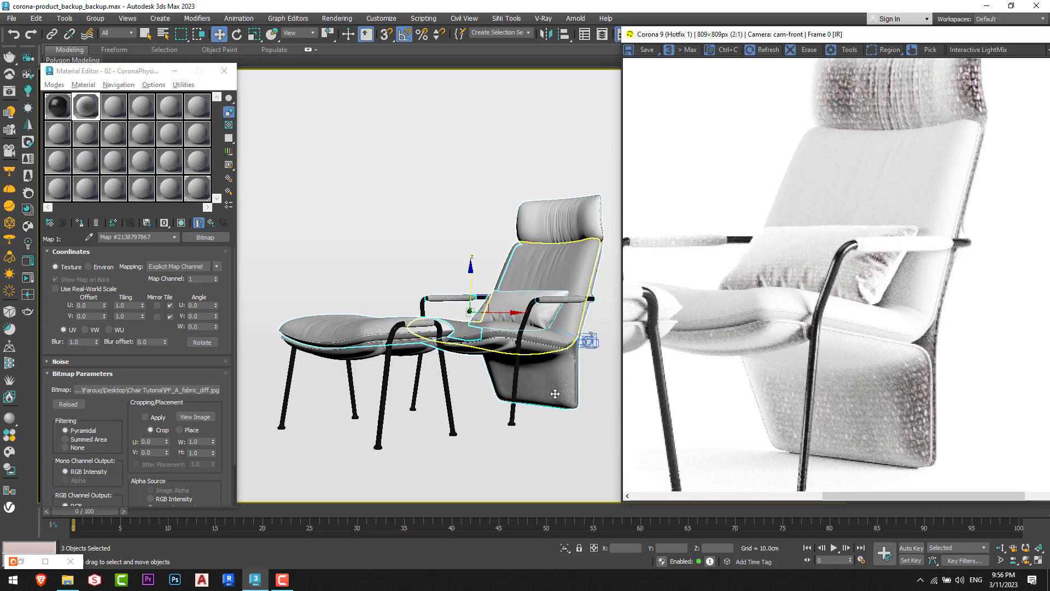
pyautogui.click(557, 369)
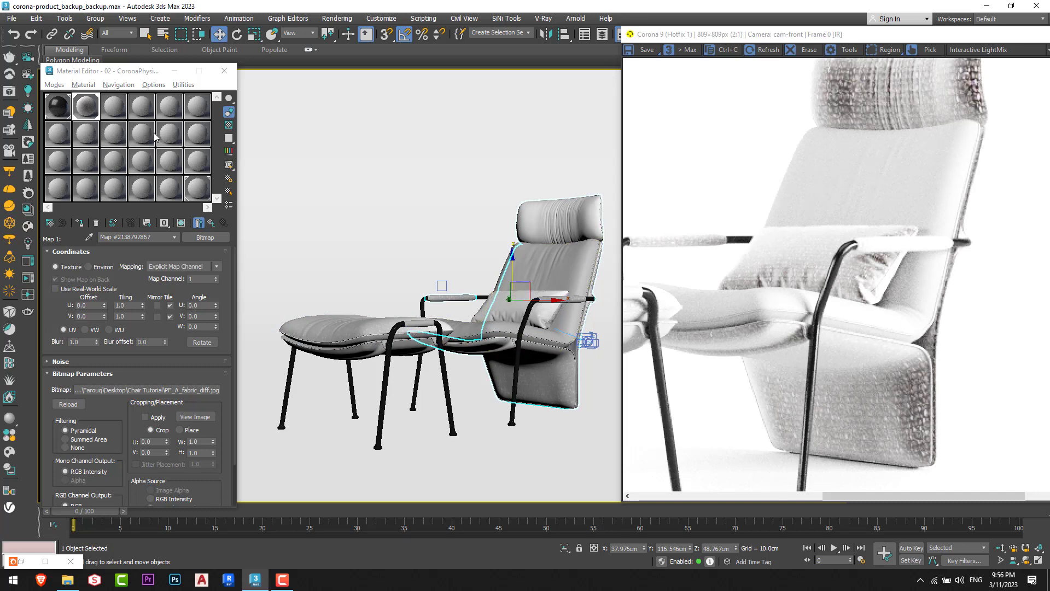
pyautogui.click(121, 112)
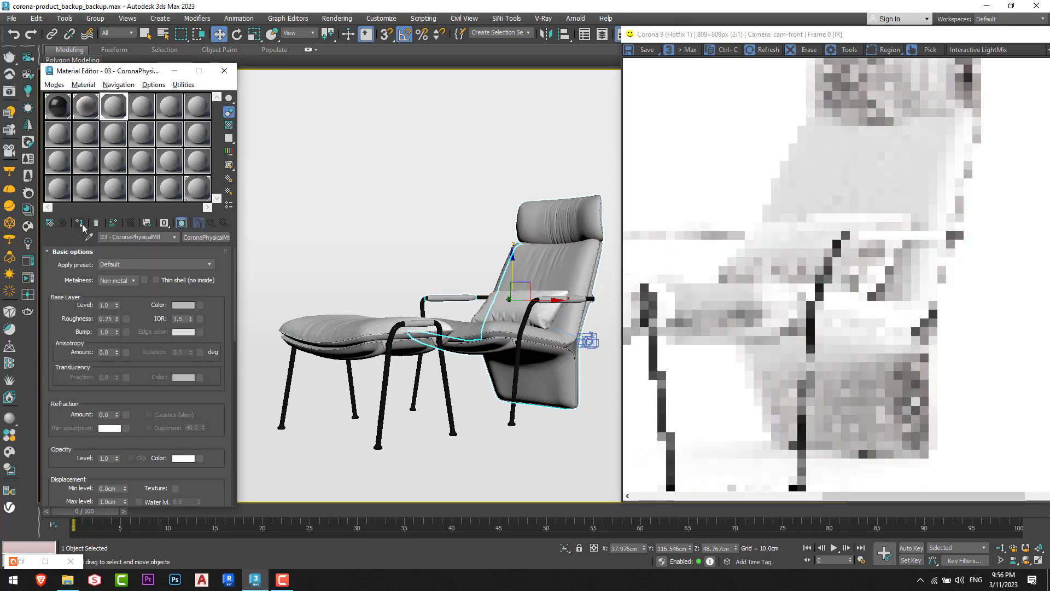
# Step: Assign the second material to the armchair's seat-and-back cushion and its pillow, checking the separate meshes with edged faces
pyautogui.click(525, 271)
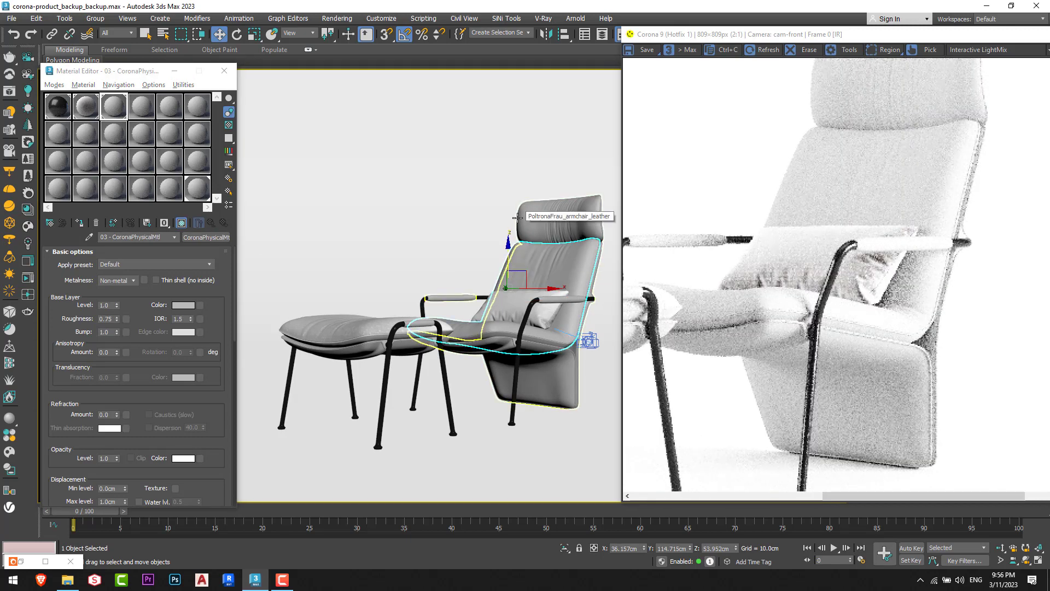
pyautogui.press('F4')
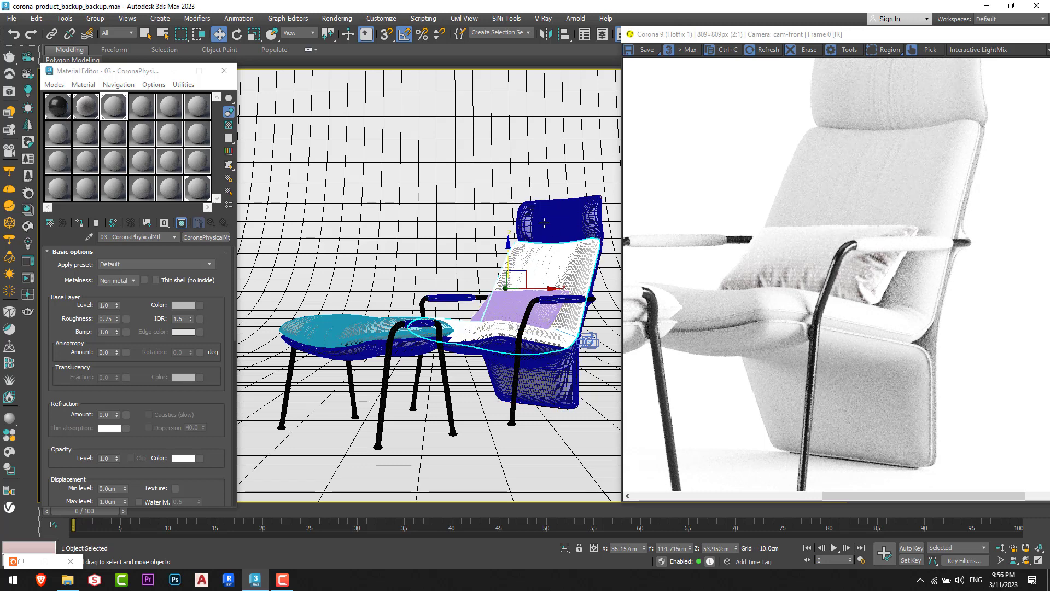
pyautogui.keyDown('ctrl'); pyautogui.click(519, 306); pyautogui.keyUp('ctrl')
pyautogui.click(87, 103)
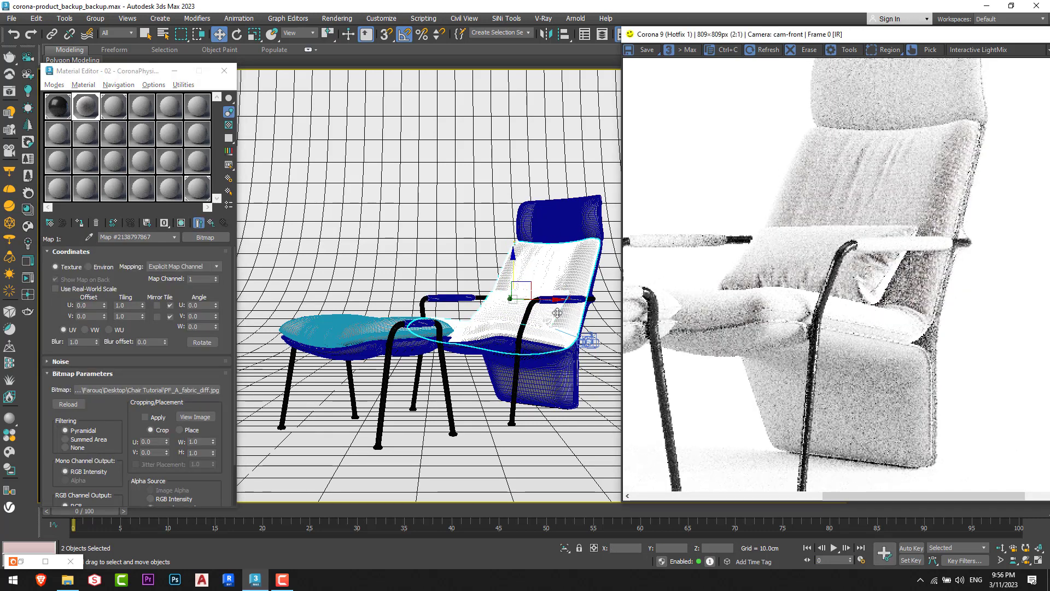
pyautogui.press('F4')
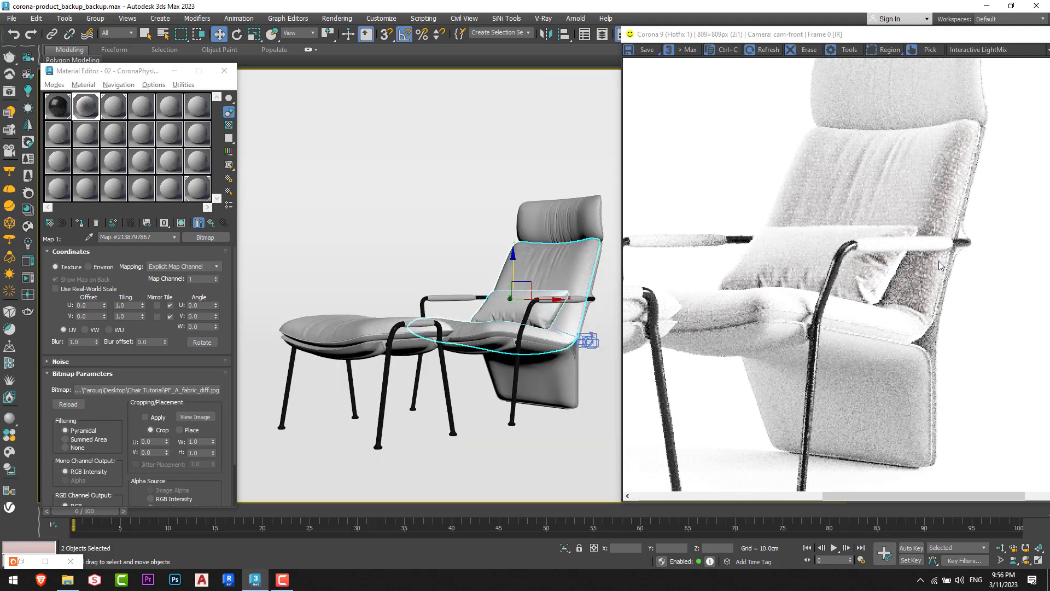
# Step: Duplicate the Falloff's front fabric bitmap into its side slot using the Copy method
pyautogui.click(210, 223)
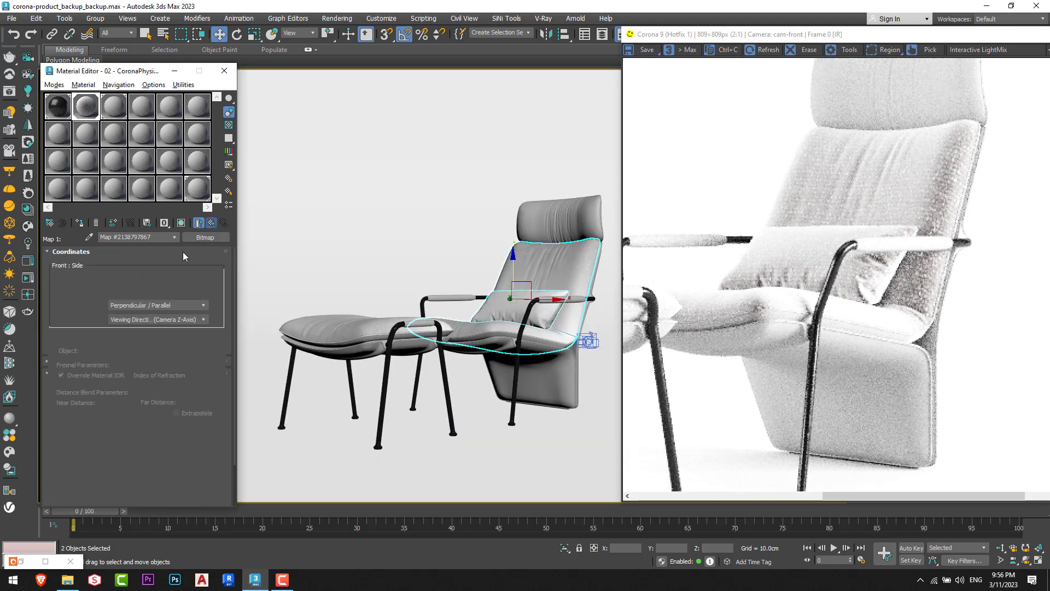
pyautogui.moveTo(148, 292); pyautogui.dragTo(149, 292)
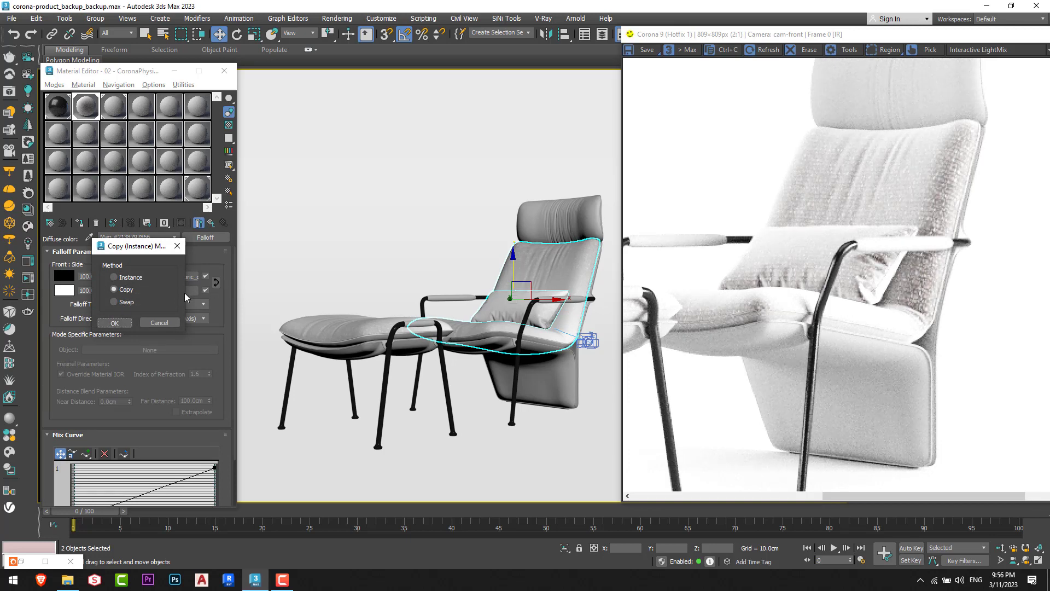
pyautogui.click(114, 322)
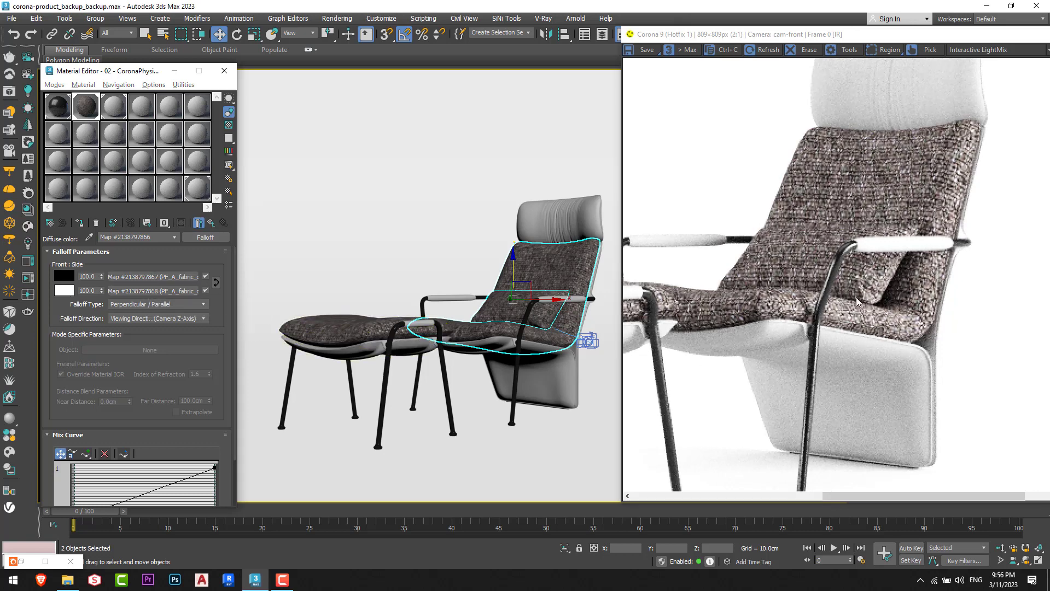
# Step: Set the U and V tiling of the Falloff's front fabric bitmap to 3
pyautogui.moveTo(858, 337); pyautogui.dragTo(976, 348, button='middle')
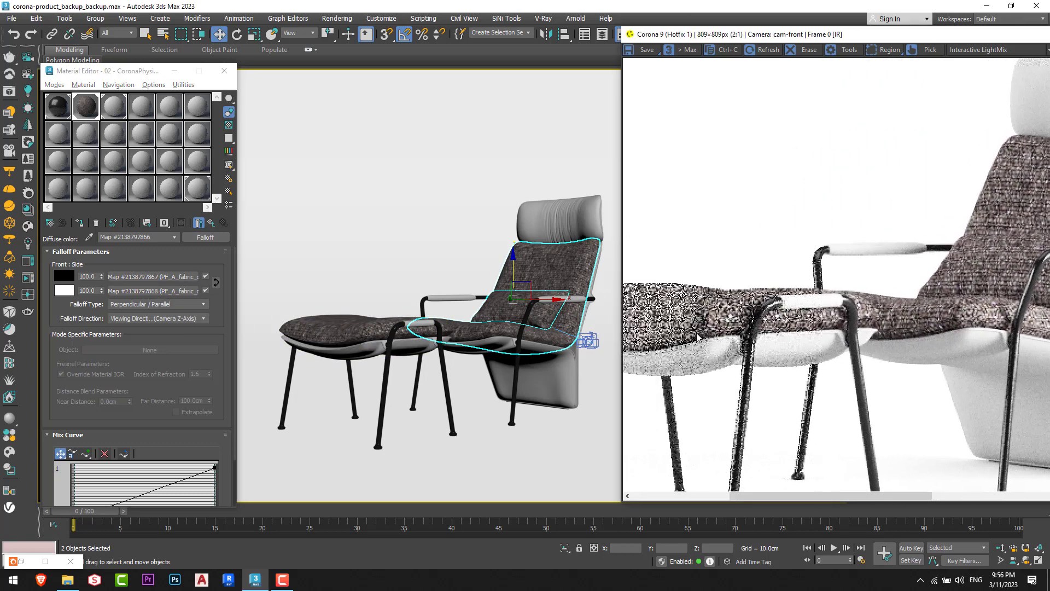
pyautogui.scroll(-1, 711, 339)
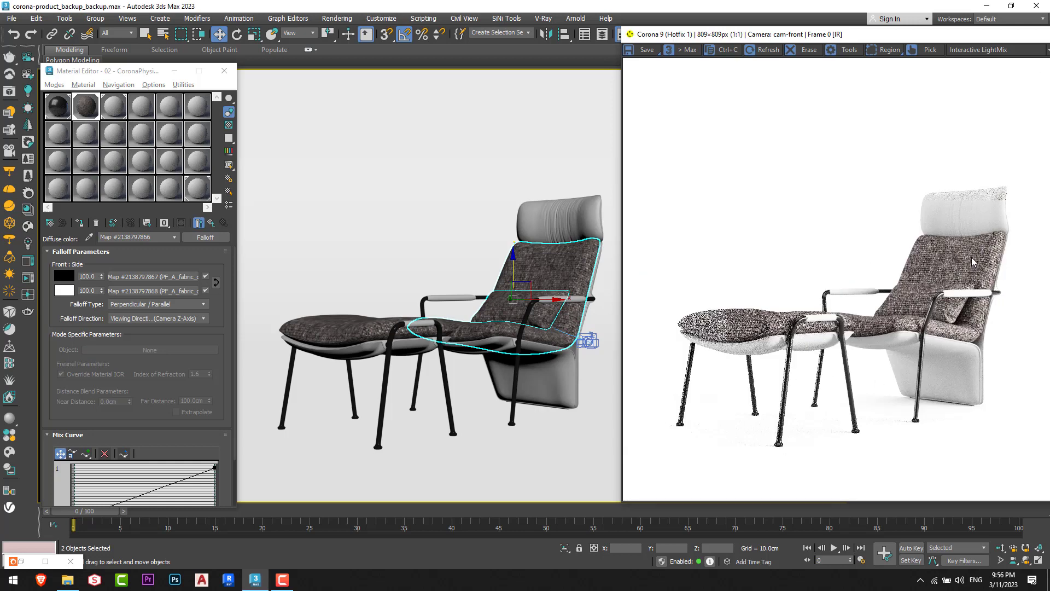
pyautogui.scroll(1, 955, 313)
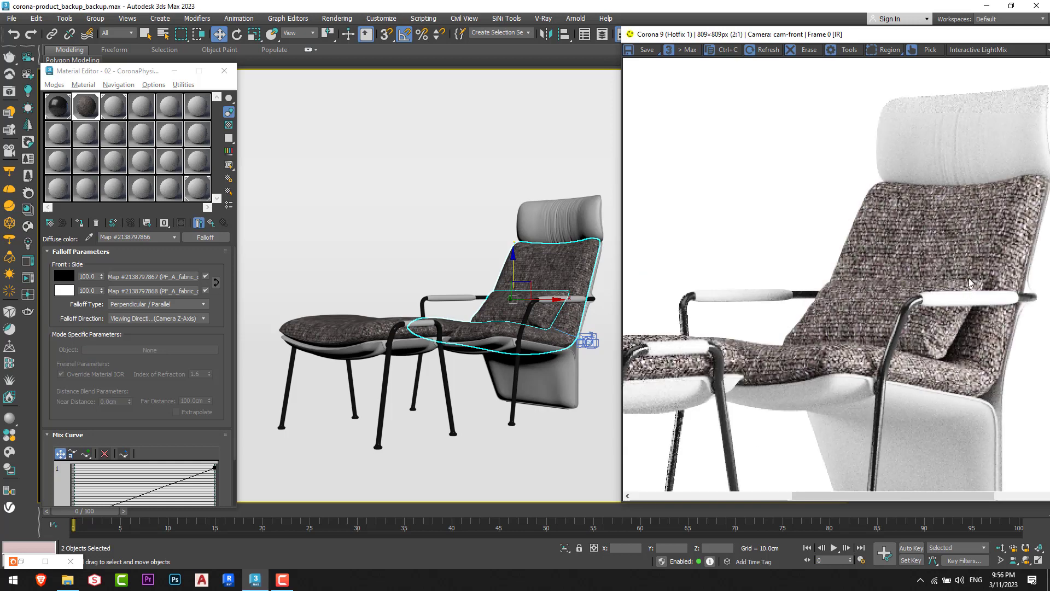
pyautogui.moveTo(969, 277); pyautogui.dragTo(904, 260)
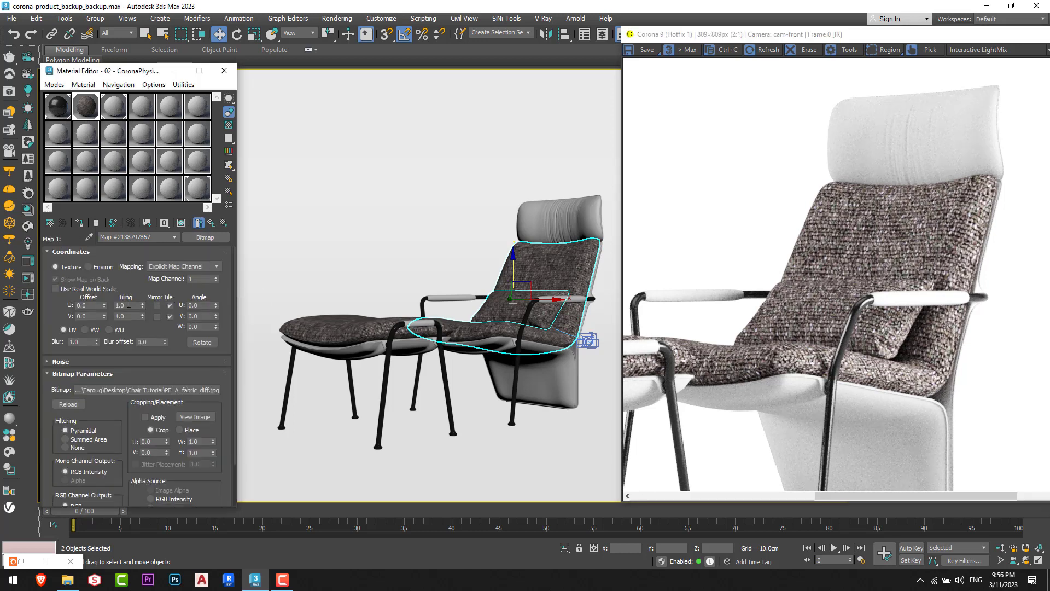
pyautogui.doubleClick(131, 304)
pyautogui.write('3')
pyautogui.press('Return')
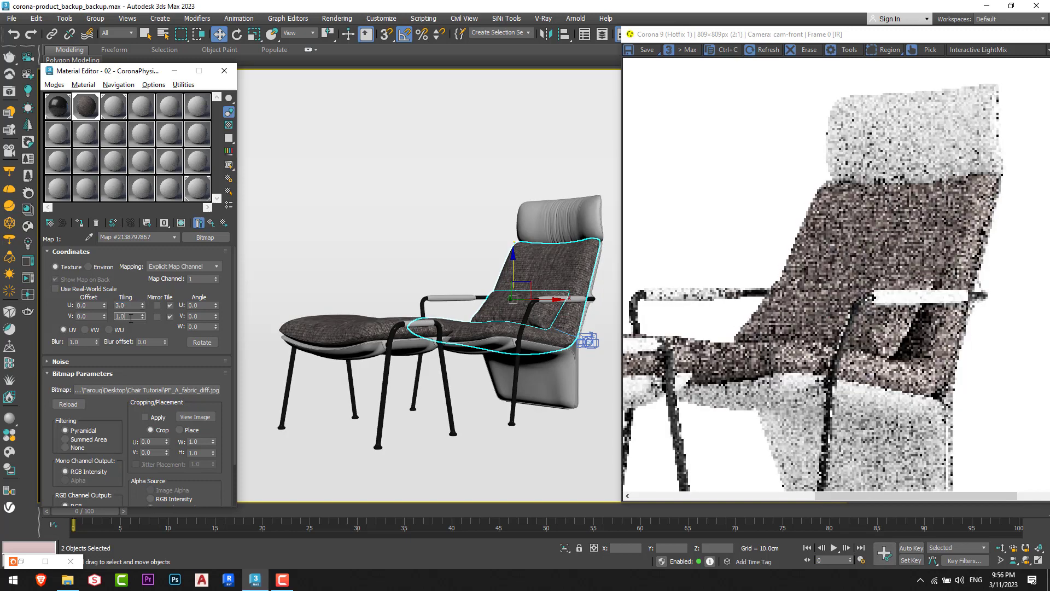
pyautogui.write('3')
pyautogui.press('Return')
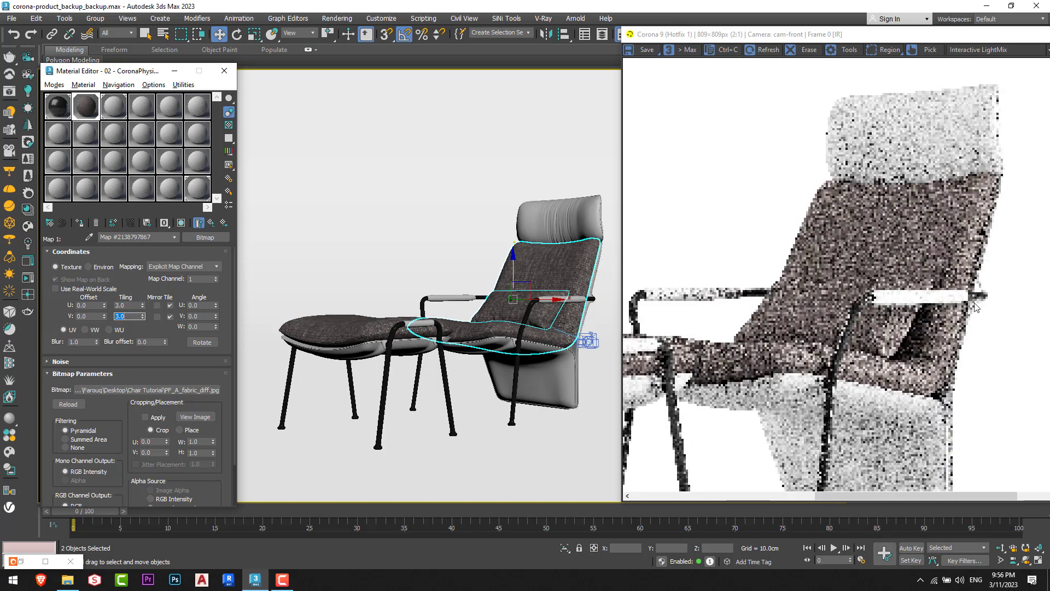
# Step: Set the U and V tiling of the Falloff's side fabric bitmap to 3 and return to the Falloff map
pyautogui.scroll(2, 894, 281)
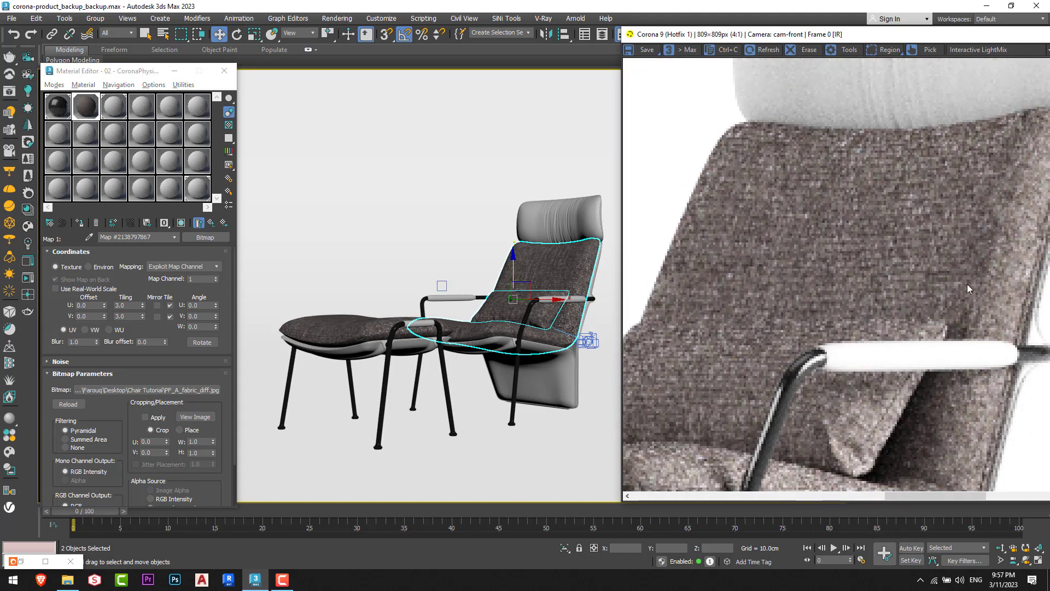
pyautogui.scroll(-2, 924, 294)
pyautogui.scroll(2, 910, 289)
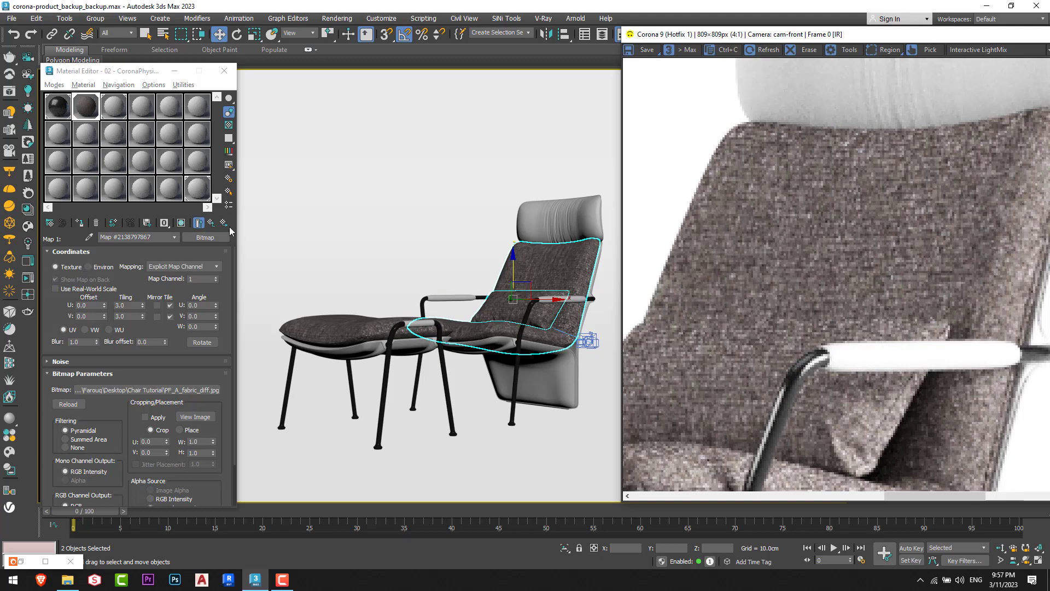
pyautogui.click(211, 222)
pyautogui.click(116, 295)
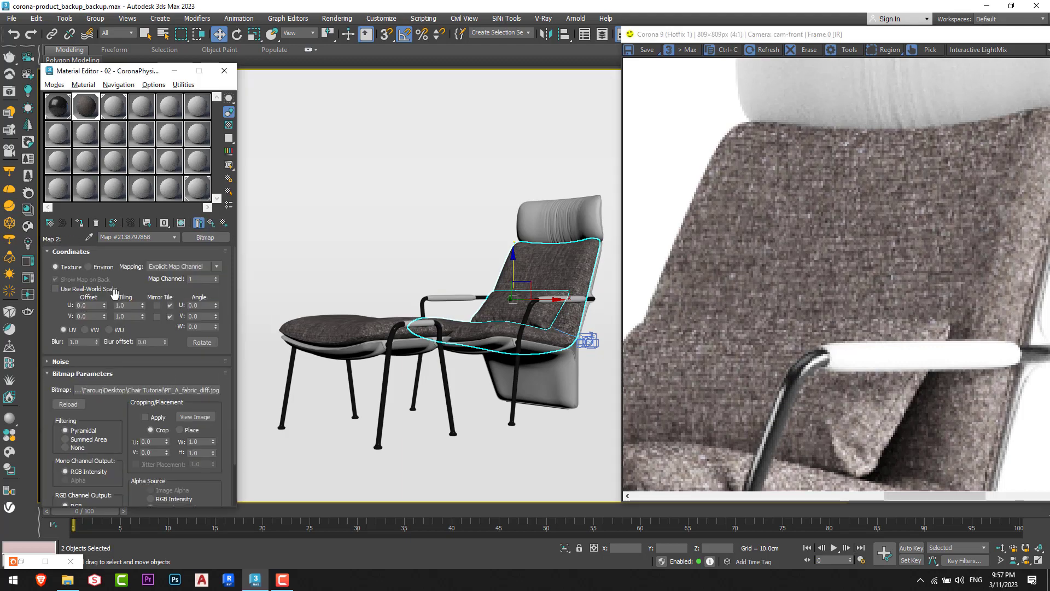
pyautogui.write('3')
pyautogui.press('Tab')
pyautogui.write('3')
pyautogui.press('Tab')
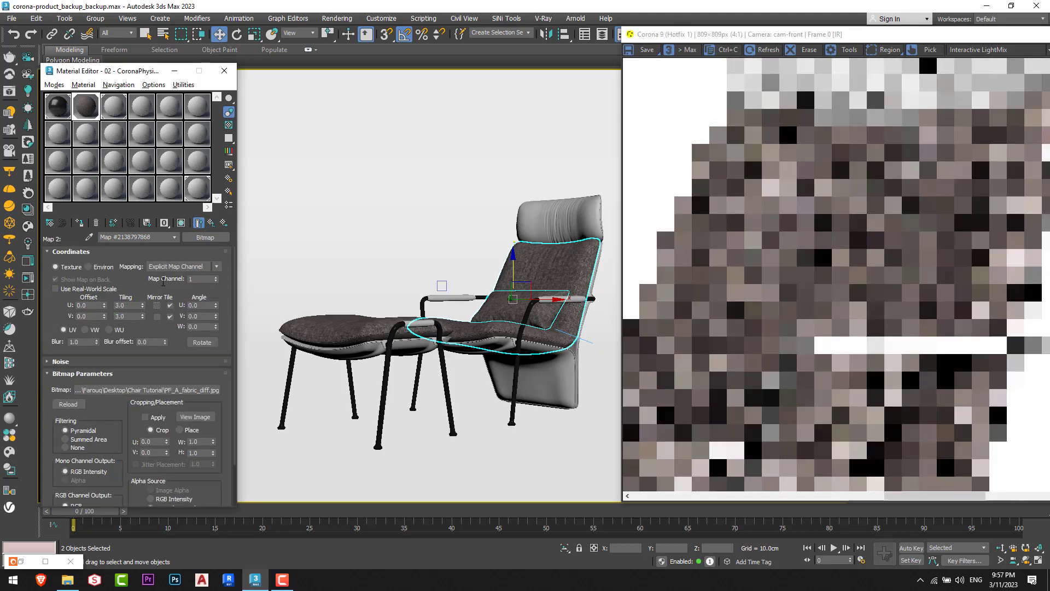
pyautogui.click(211, 222)
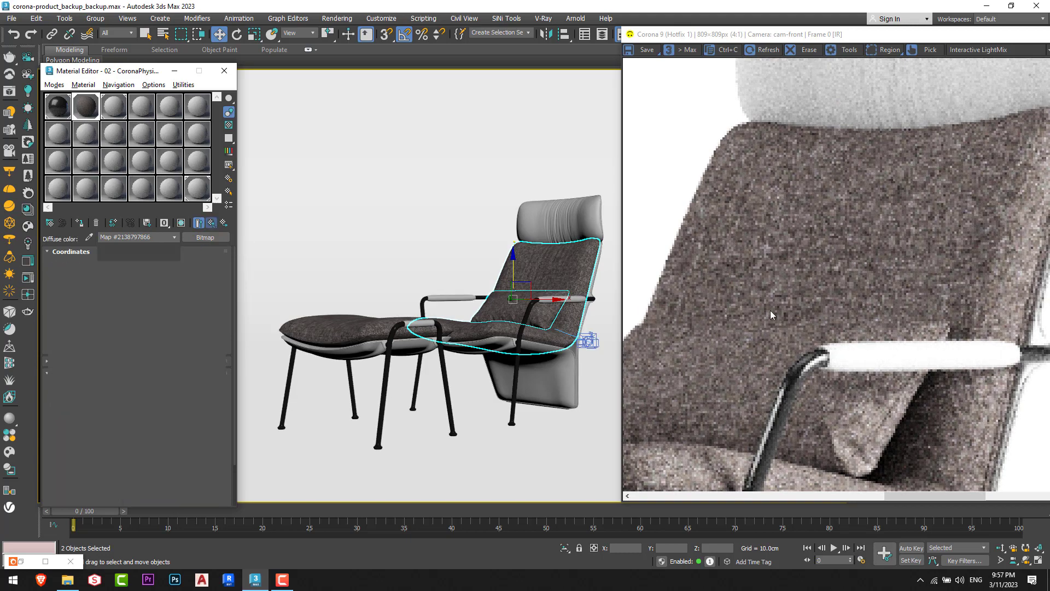
# Step: Examine the fabric's weave scale on the armchair cushion, pillow and ottoman in the interactive render
pyautogui.scroll(-1, 913, 271)
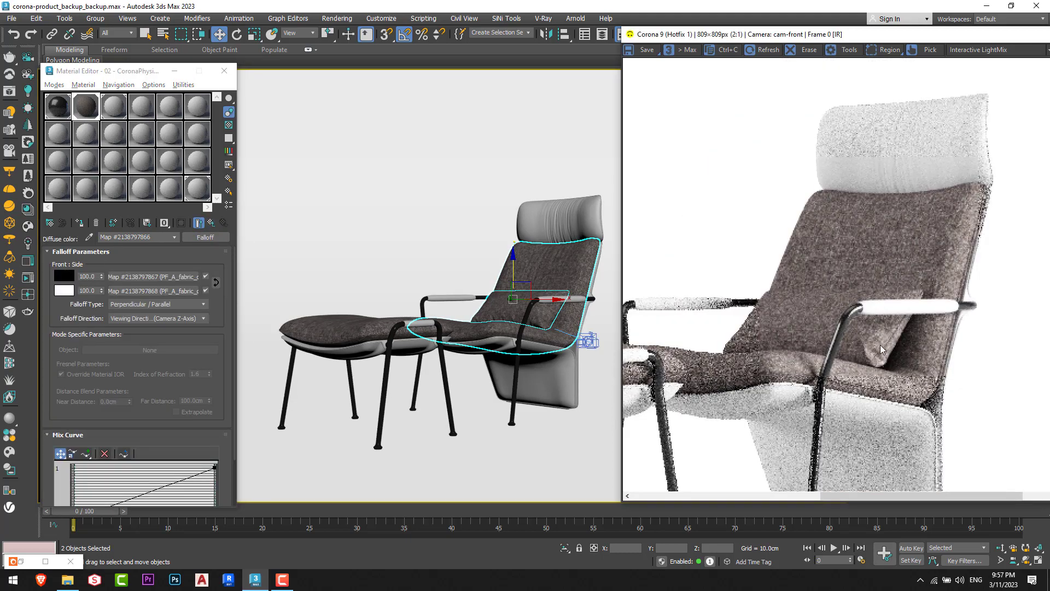
pyautogui.moveTo(835, 351); pyautogui.dragTo(887, 341, button='middle')
pyautogui.scroll(1, 887, 341)
pyautogui.scroll(-1, 743, 361)
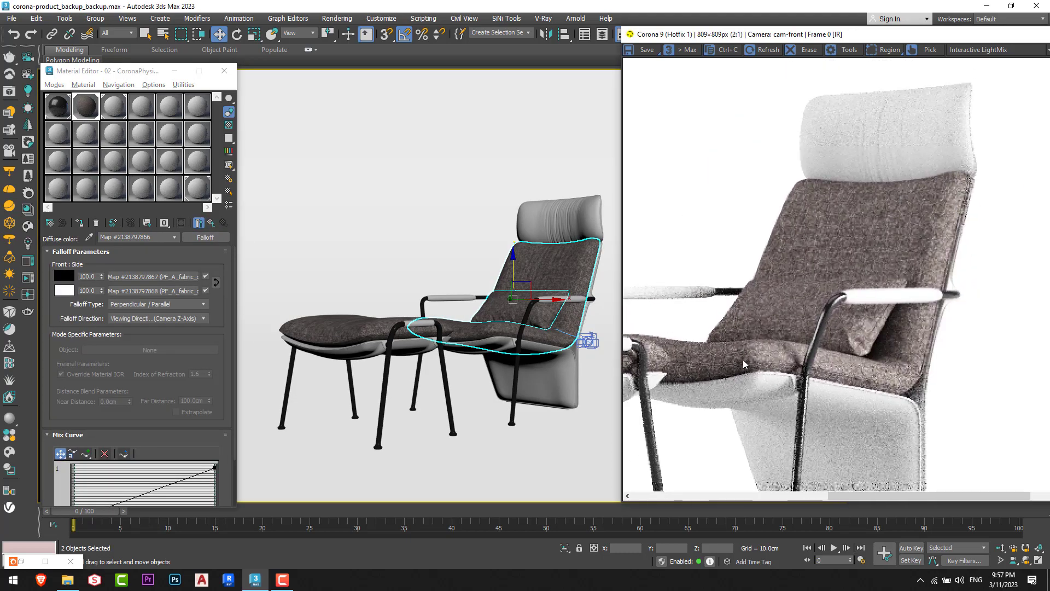
pyautogui.moveTo(684, 361)
pyautogui.mouseDown(button='middle')
pyautogui.moveTo(856, 353)
pyautogui.moveTo(679, 370)
pyautogui.mouseUp(button='middle')
pyautogui.scroll(1, 798, 350)
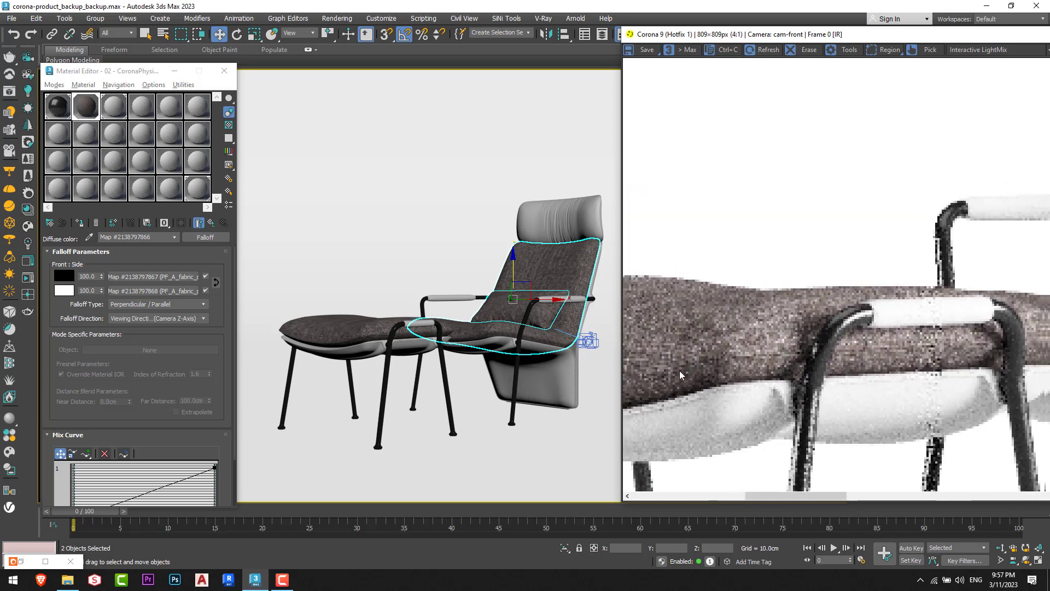
pyautogui.moveTo(891, 336); pyautogui.dragTo(629, 358, button='middle')
pyautogui.scroll(-1, 946, 308)
pyautogui.moveTo(947, 311); pyautogui.dragTo(878, 264)
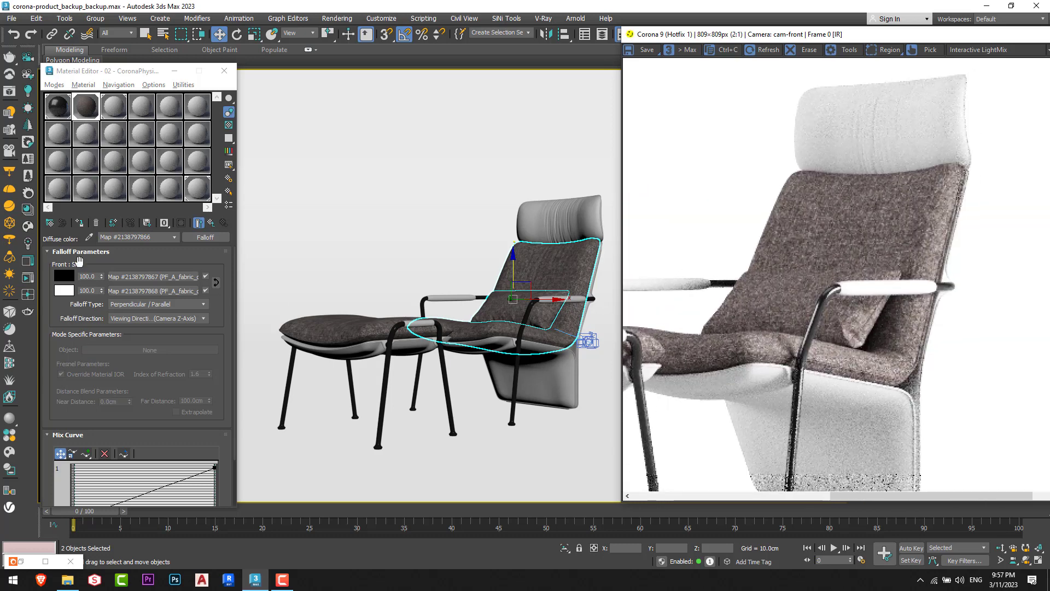
# Step: Set the U and V tiling of both the front and side Falloff bitmaps to 4
pyautogui.click(154, 276)
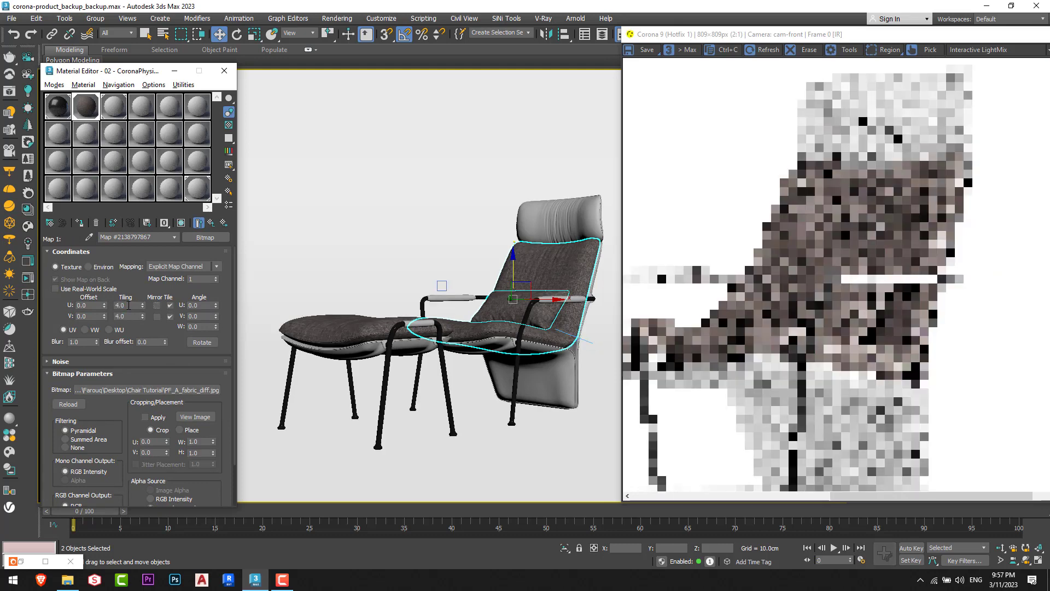
pyautogui.click(211, 222)
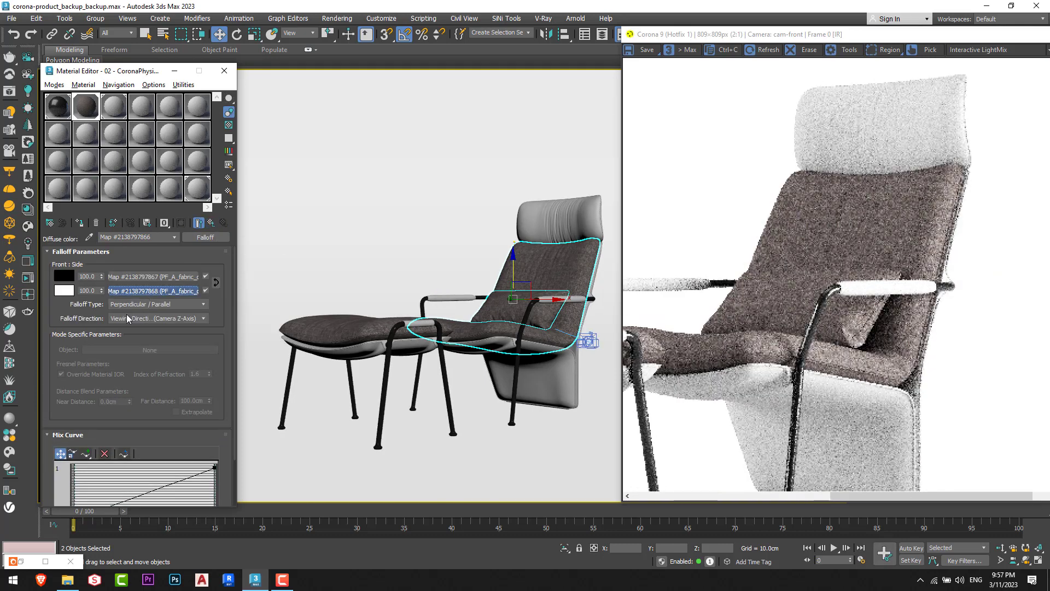
pyautogui.click(127, 289)
pyautogui.click(127, 304)
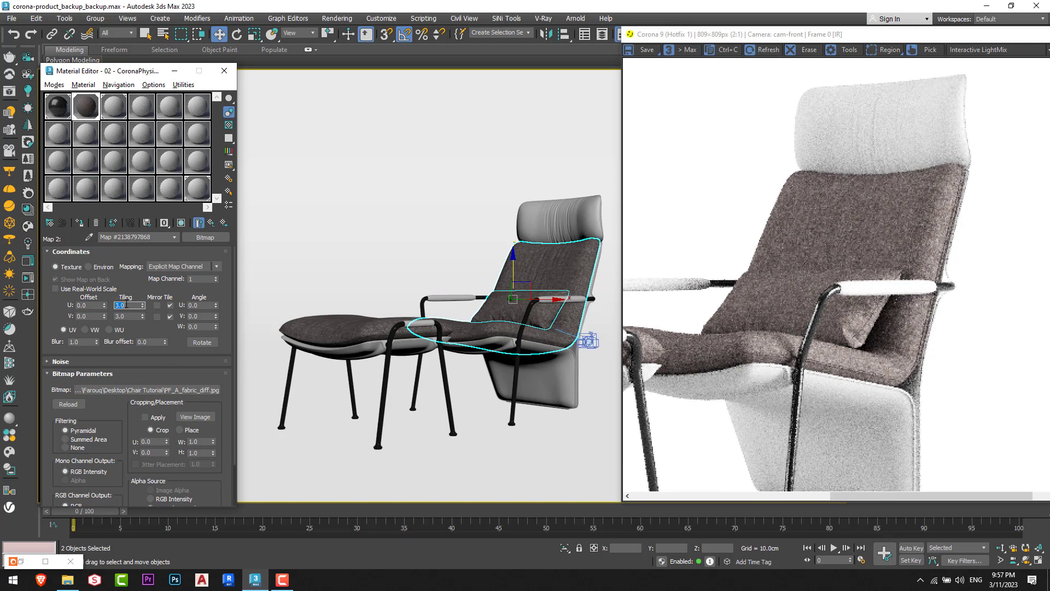
pyautogui.write('4')
pyautogui.press('Tab')
pyautogui.write('4')
pyautogui.press('Return')
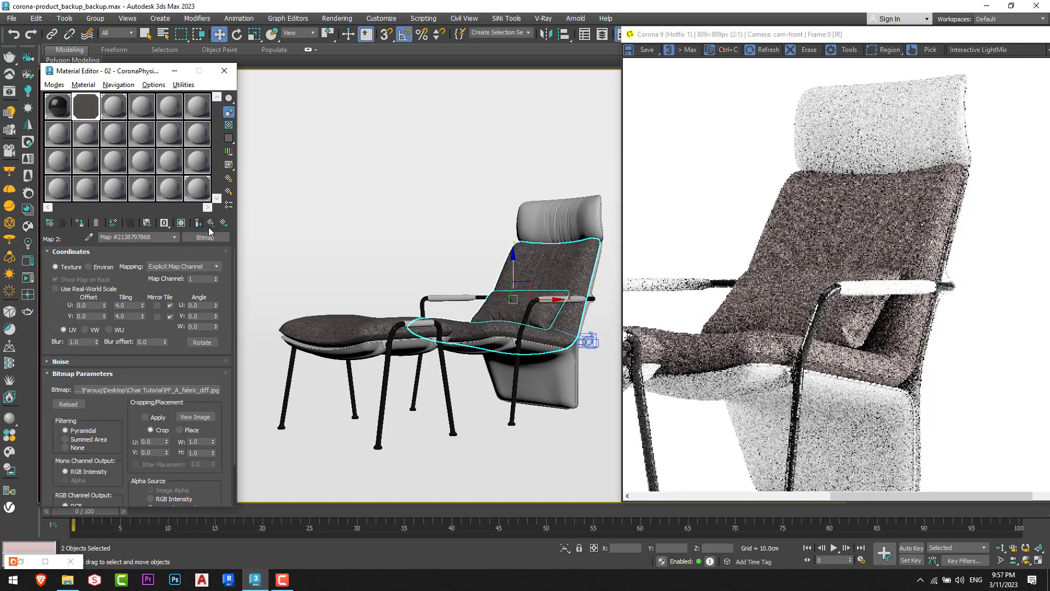
pyautogui.click(198, 222)
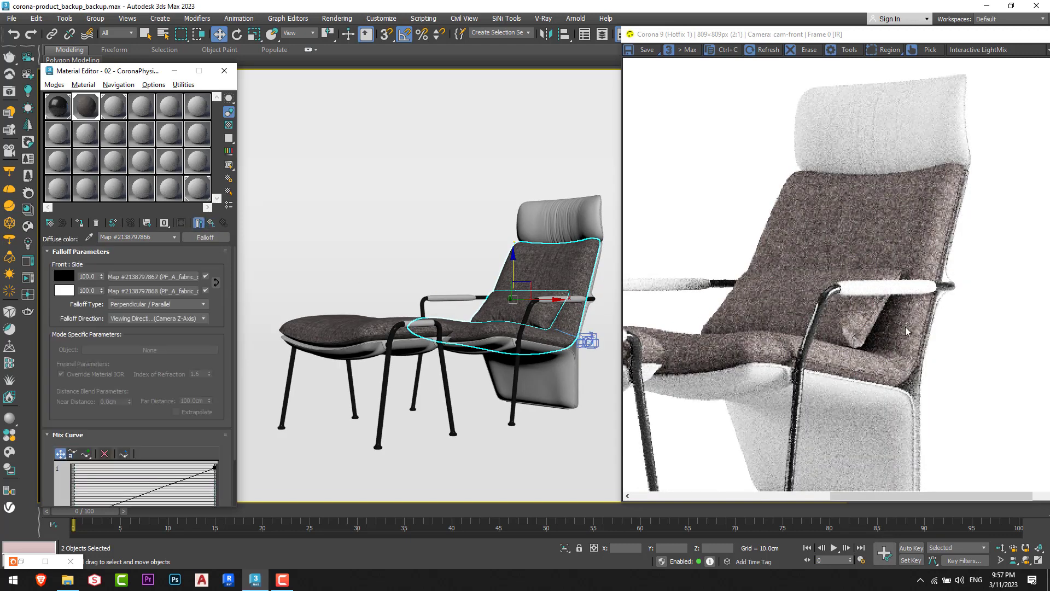
# Step: Check the retiled fabric up close and on the whole armchair and ottoman in the interactive render
pyautogui.scroll(2, 904, 327)
pyautogui.scroll(-1, 884, 253)
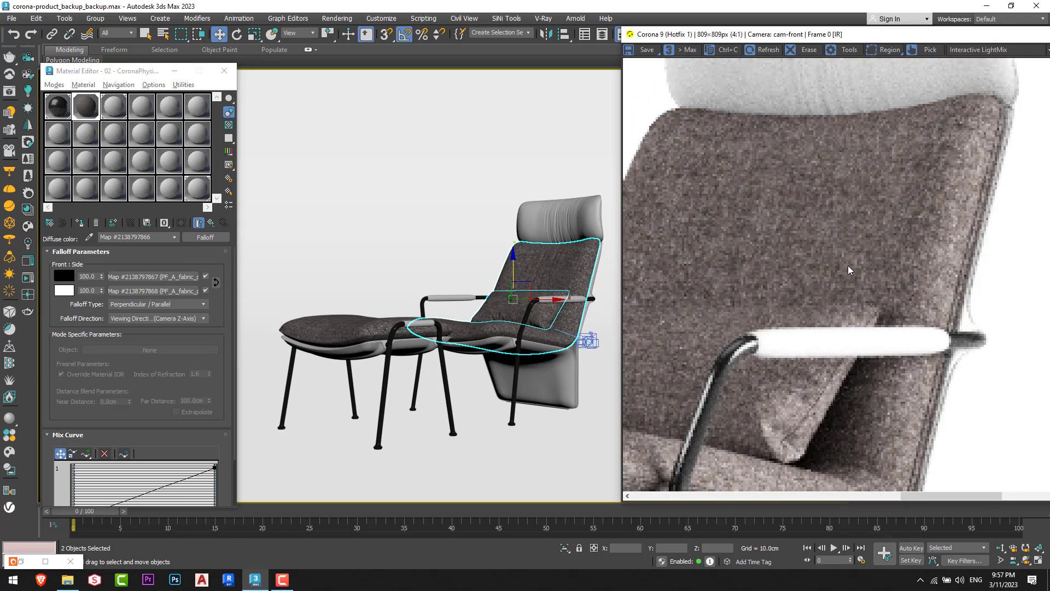
pyautogui.scroll(-1, 823, 286)
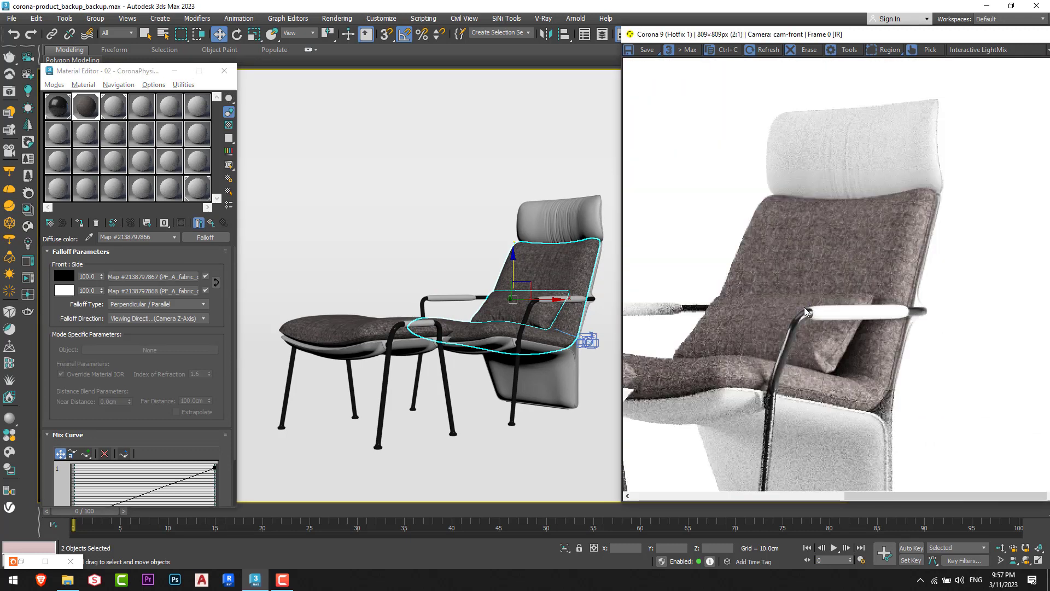
pyautogui.moveTo(759, 337); pyautogui.dragTo(921, 334)
pyautogui.moveTo(901, 355); pyautogui.dragTo(886, 333, button='middle')
pyautogui.moveTo(971, 372); pyautogui.dragTo(832, 366, button='middle')
pyautogui.moveTo(967, 245); pyautogui.dragTo(828, 288)
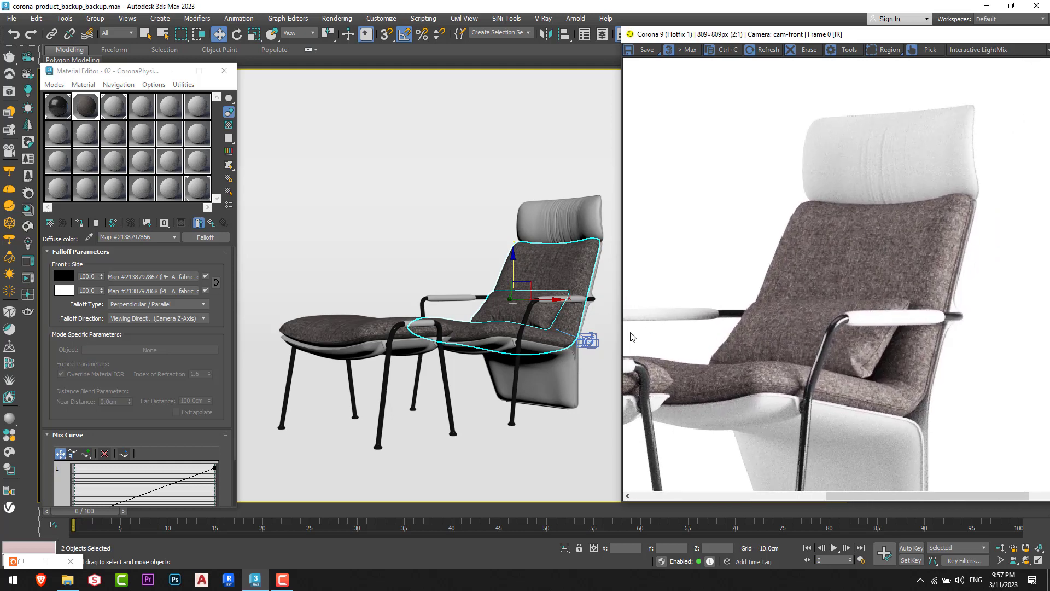
pyautogui.scroll(-1, 811, 330)
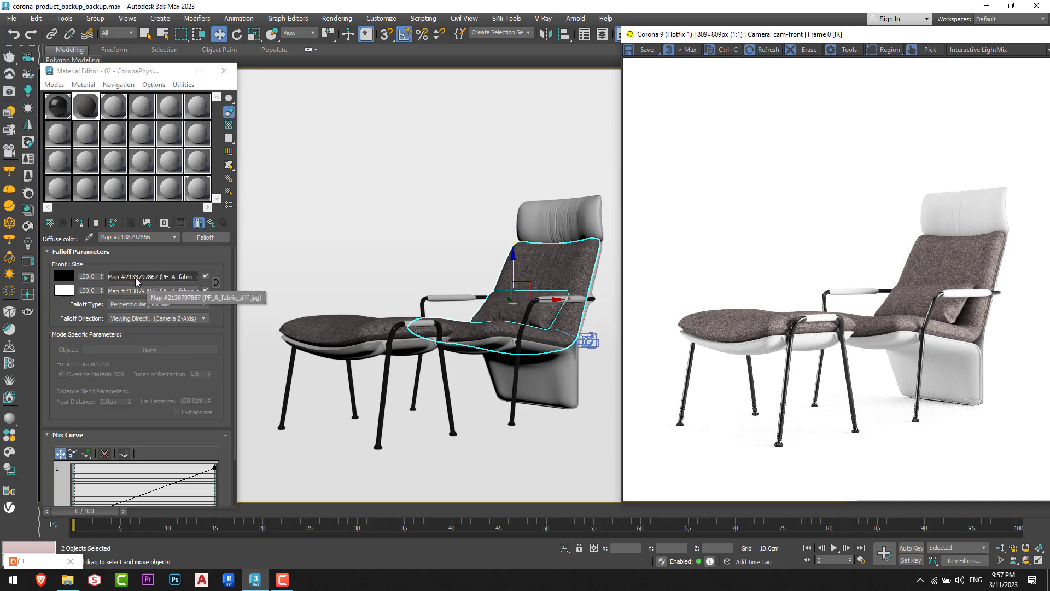
# Step: Wrap the Falloff's front fabric bitmap in a Color Correction map, keeping the old map as a sub-map
pyautogui.click(169, 277)
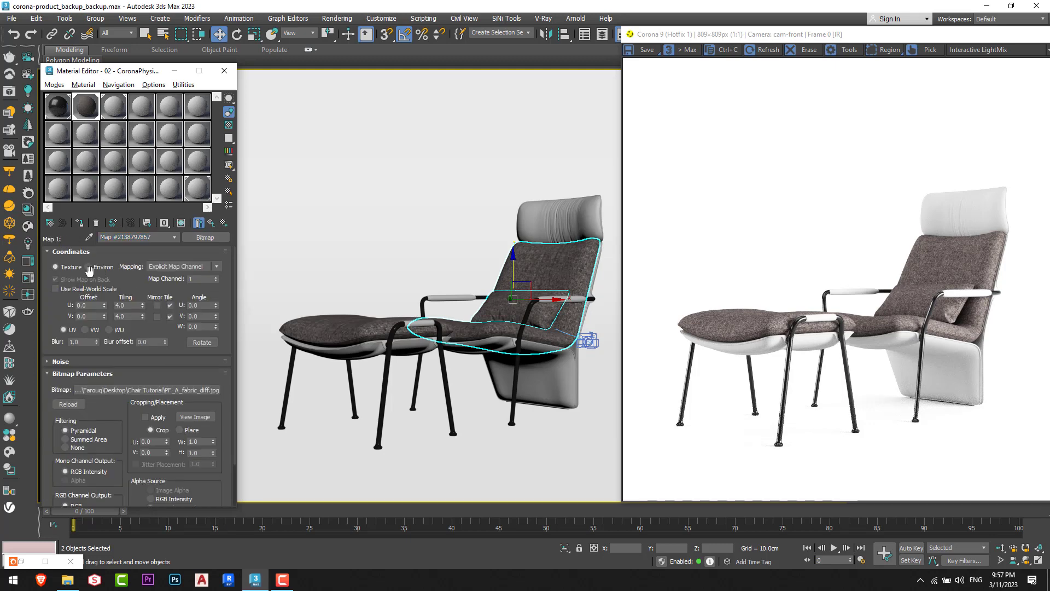
pyautogui.click(215, 238)
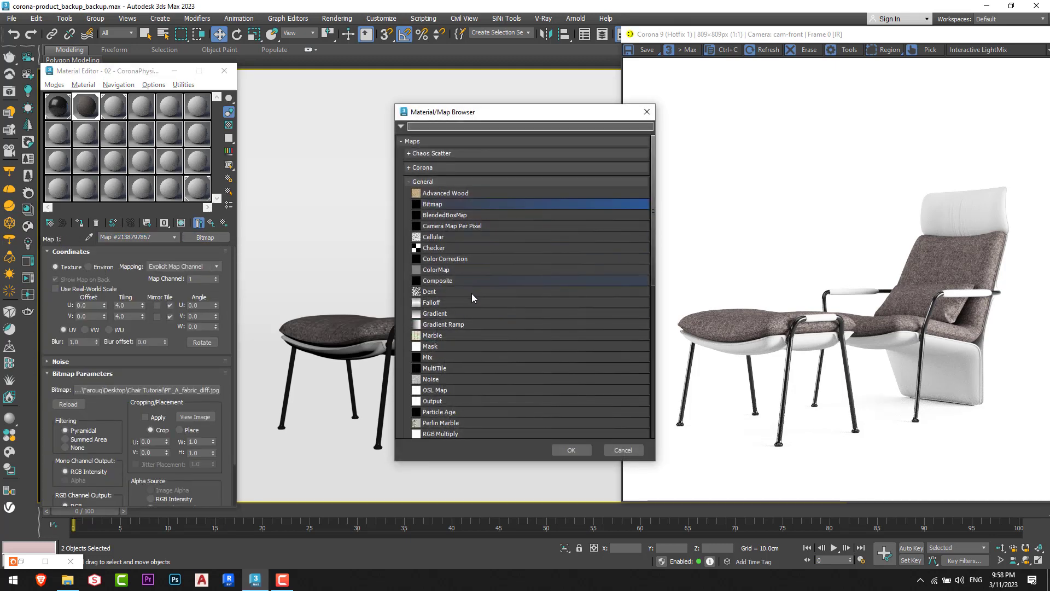
pyautogui.doubleClick(451, 261)
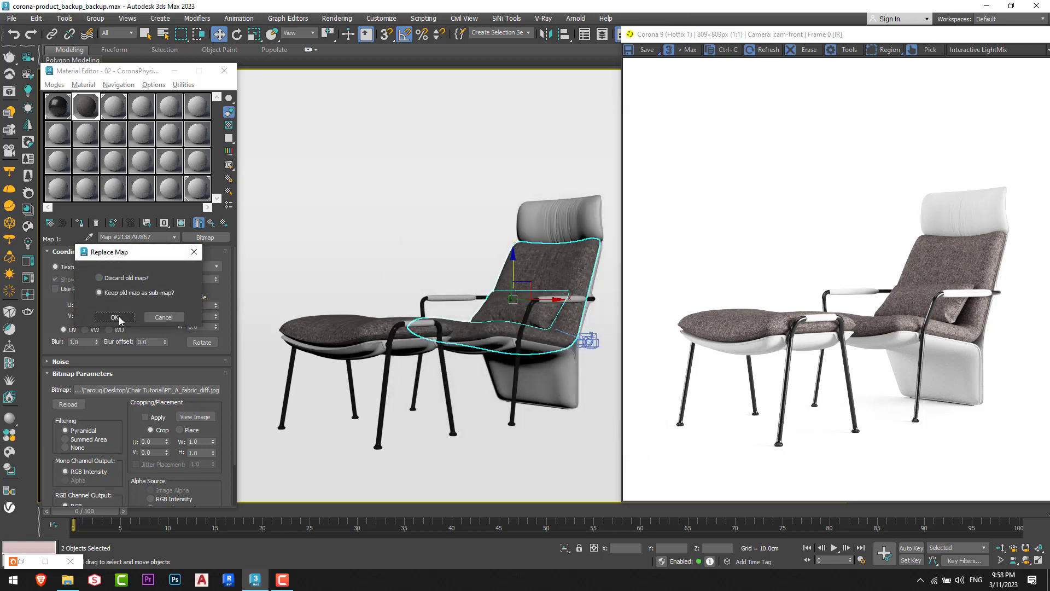
pyautogui.click(115, 318)
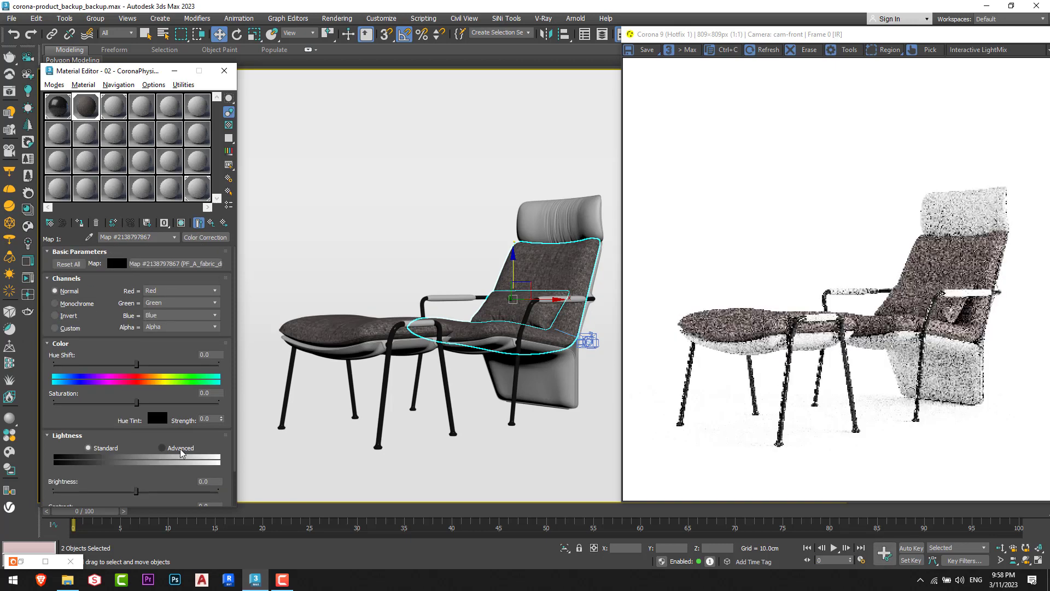
# Step: Switch the front Color Correction's lightness to Advanced and set its RGB gamma/contrast to 0.8
pyautogui.click(183, 448)
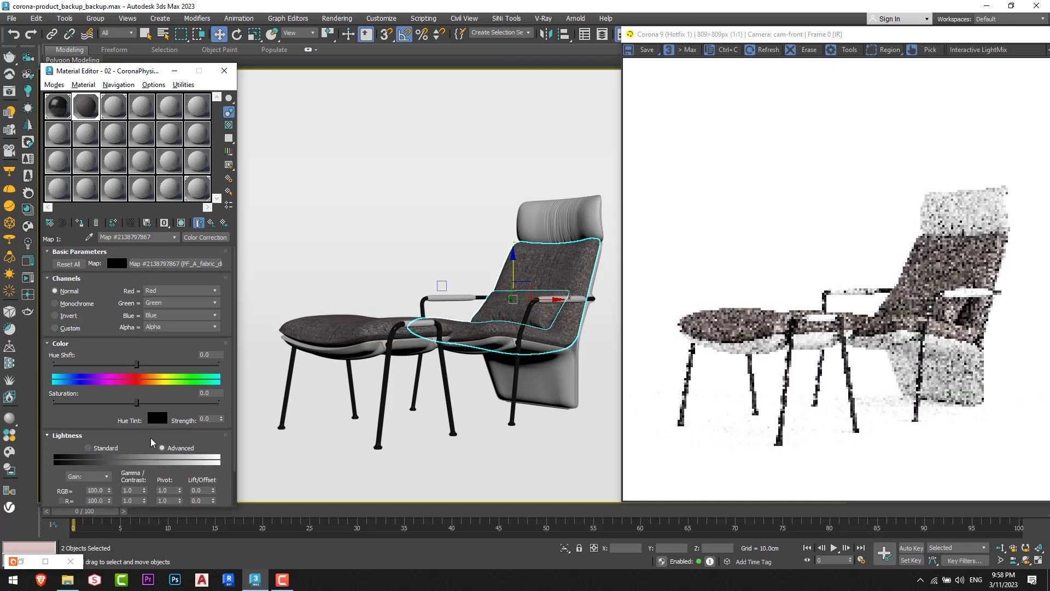
pyautogui.moveTo(183, 442); pyautogui.dragTo(183, 401)
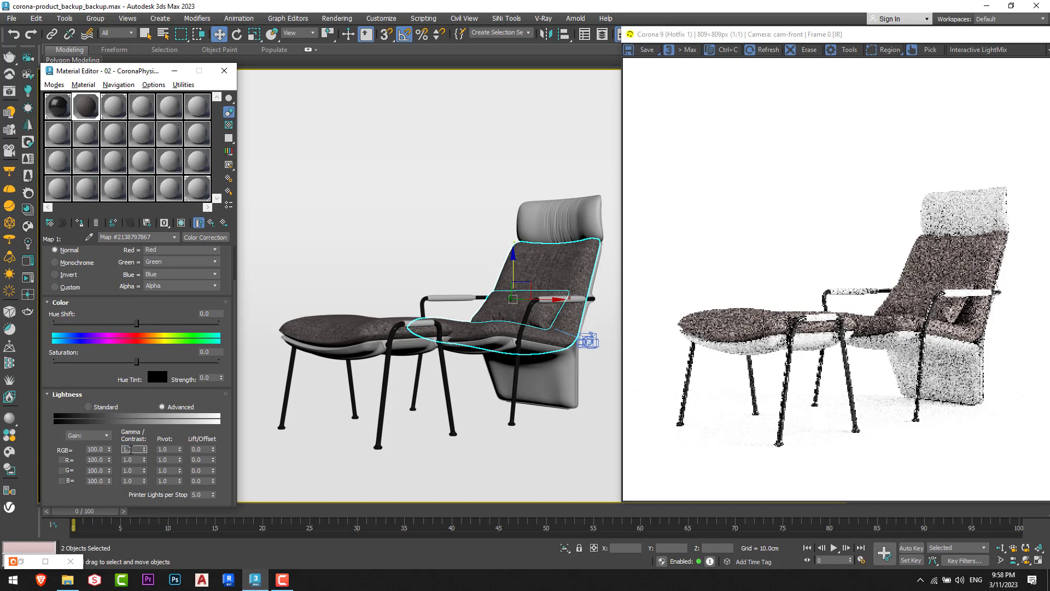
pyautogui.doubleClick(130, 449)
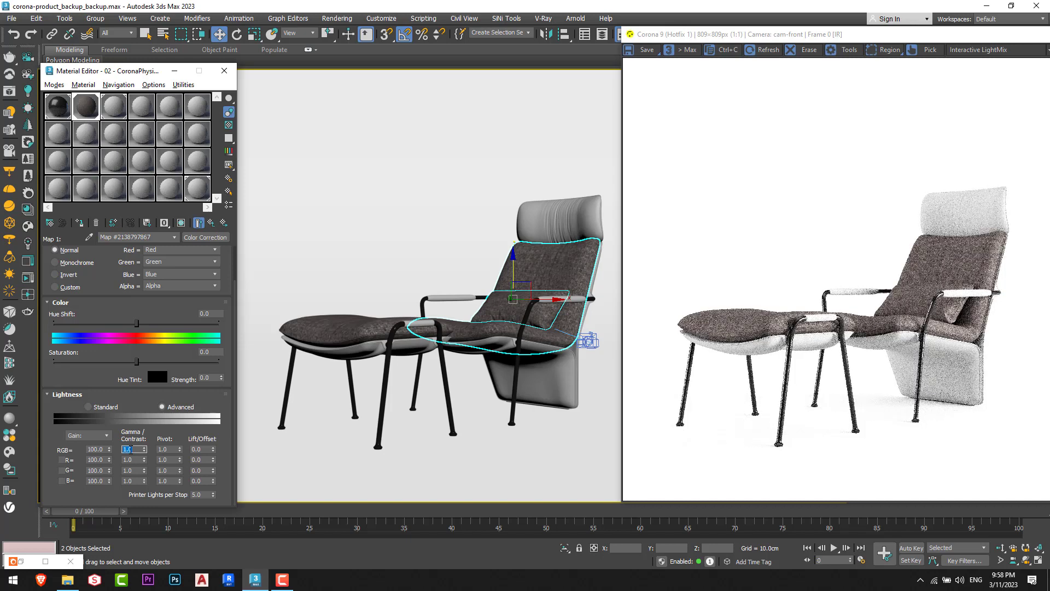
pyautogui.press('Return')
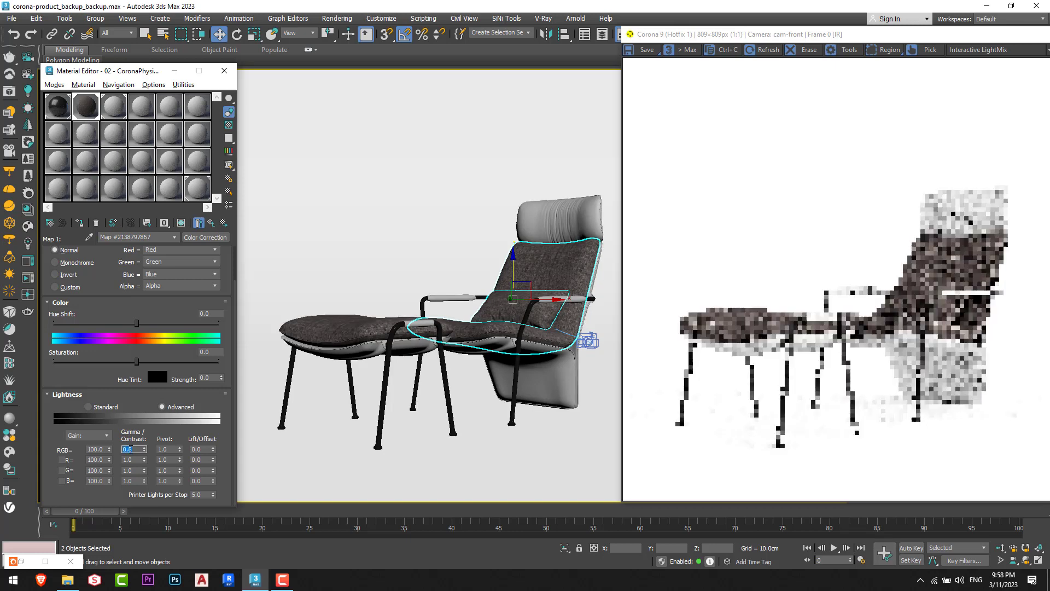
pyautogui.scroll(1, 967, 323)
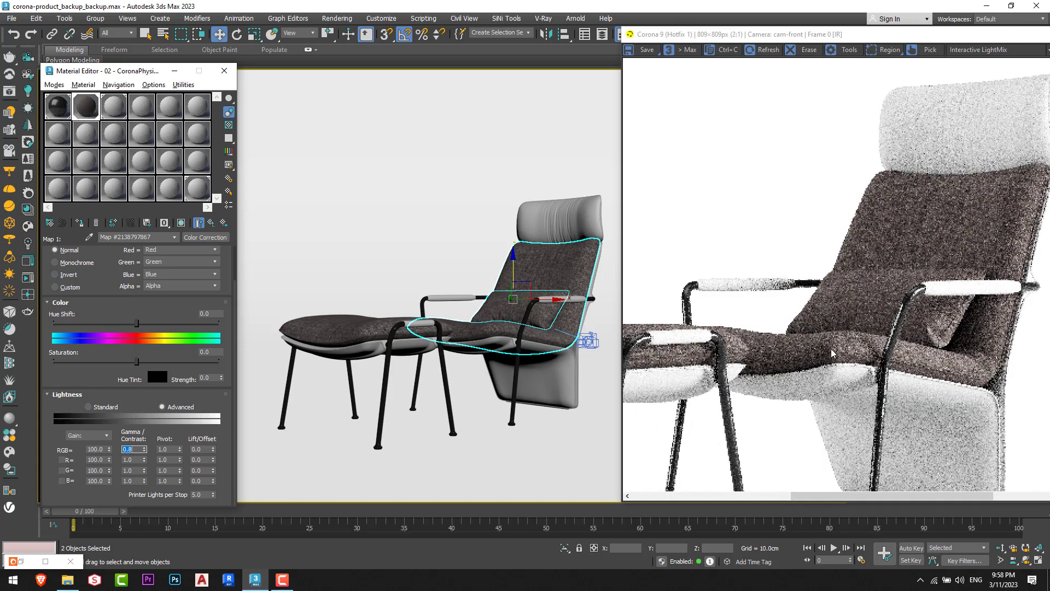
# Step: Return to the Falloff map and wrap its side fabric bitmap in a Color Correction, keeping the old map as a sub-map
pyautogui.click(212, 222)
pyautogui.scroll(2, 180, 279)
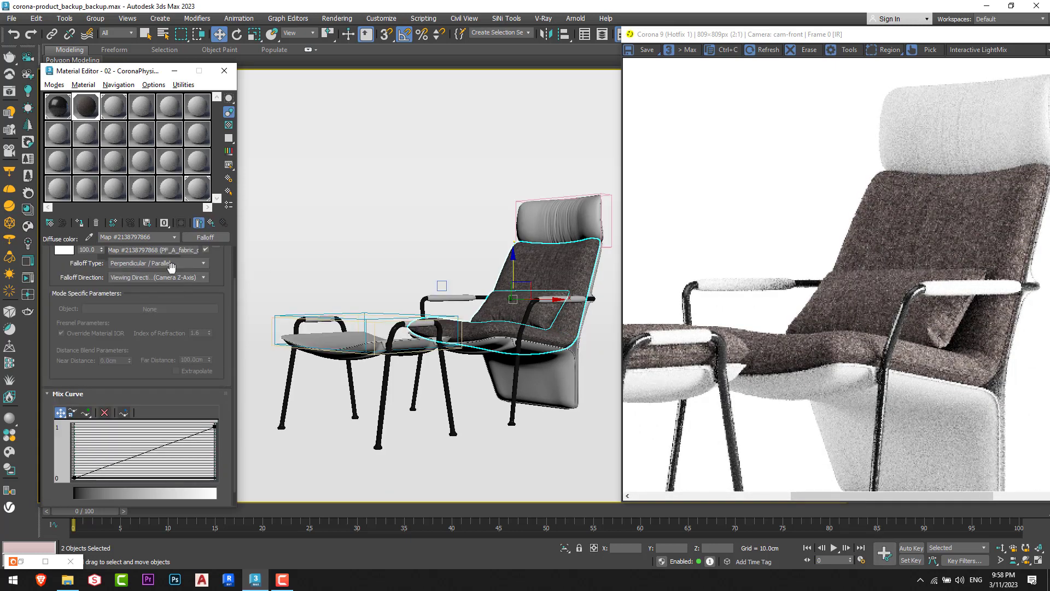
pyautogui.click(181, 291)
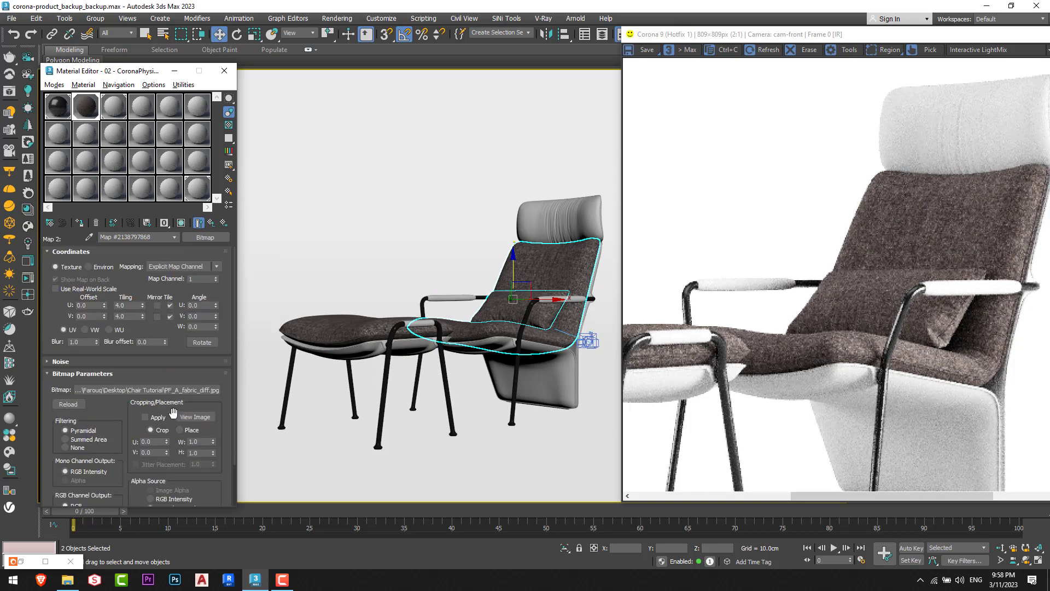
pyautogui.click(206, 237)
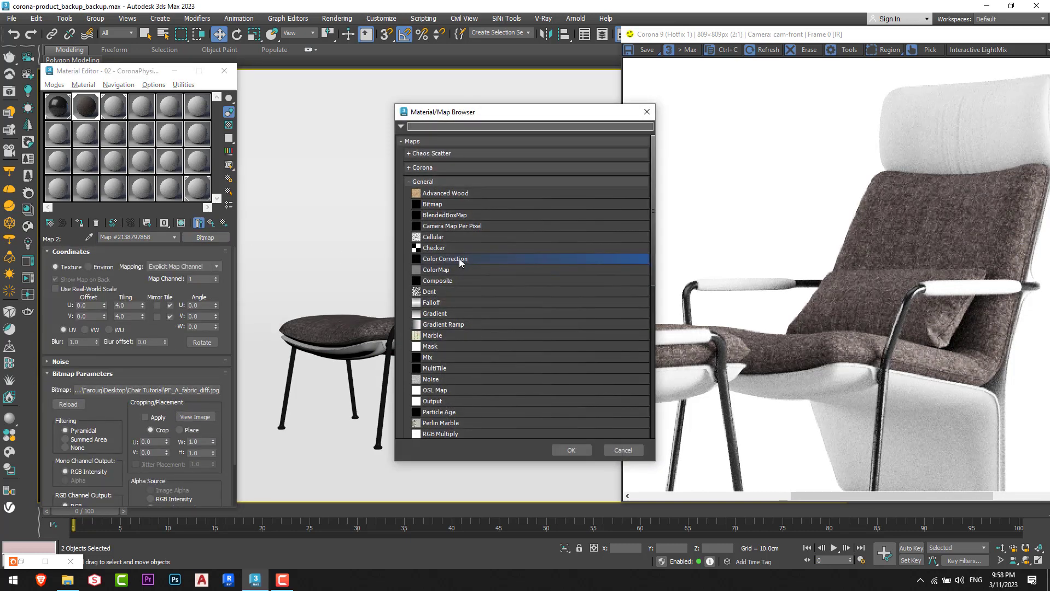
pyautogui.doubleClick(459, 259)
pyautogui.click(113, 315)
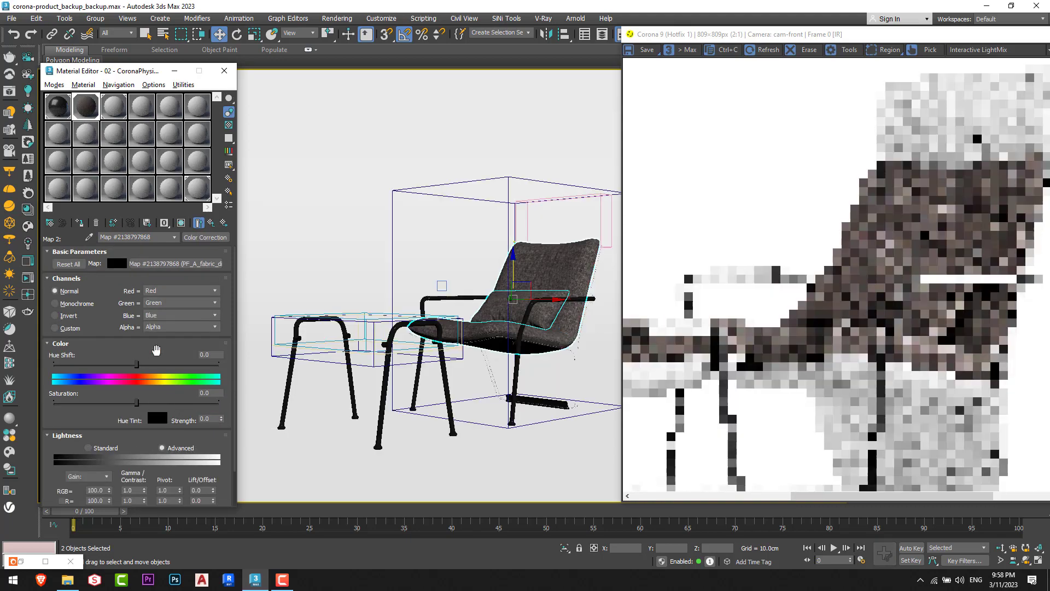
# Step: Set the side Color Correction's RGB gamma/contrast to 1.5 in Advanced lightness mode and check the cushion in the render
pyautogui.scroll(-2, 156, 349)
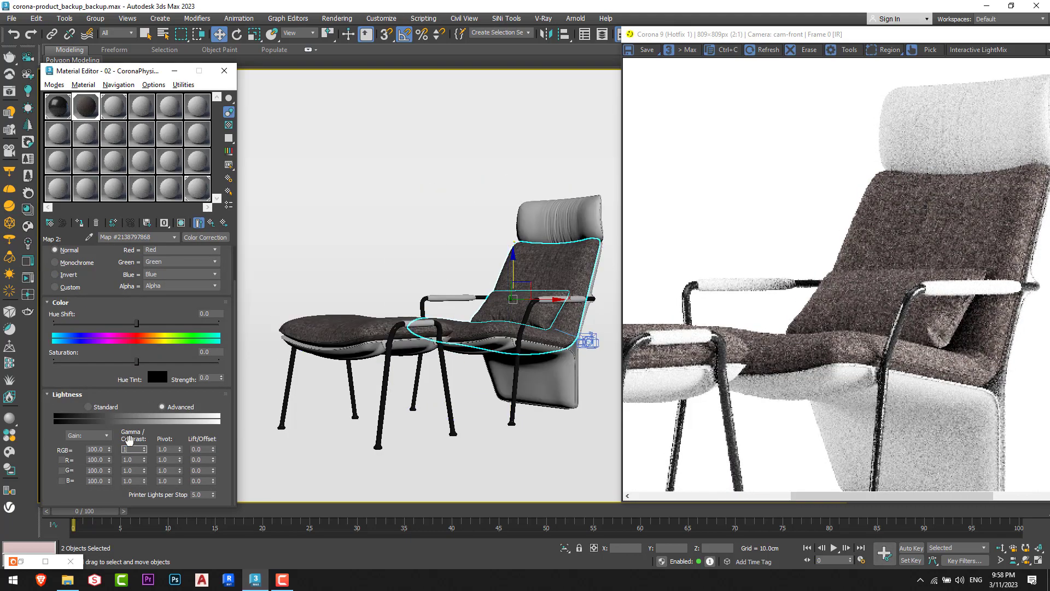
pyautogui.write('.5')
pyautogui.press('Return')
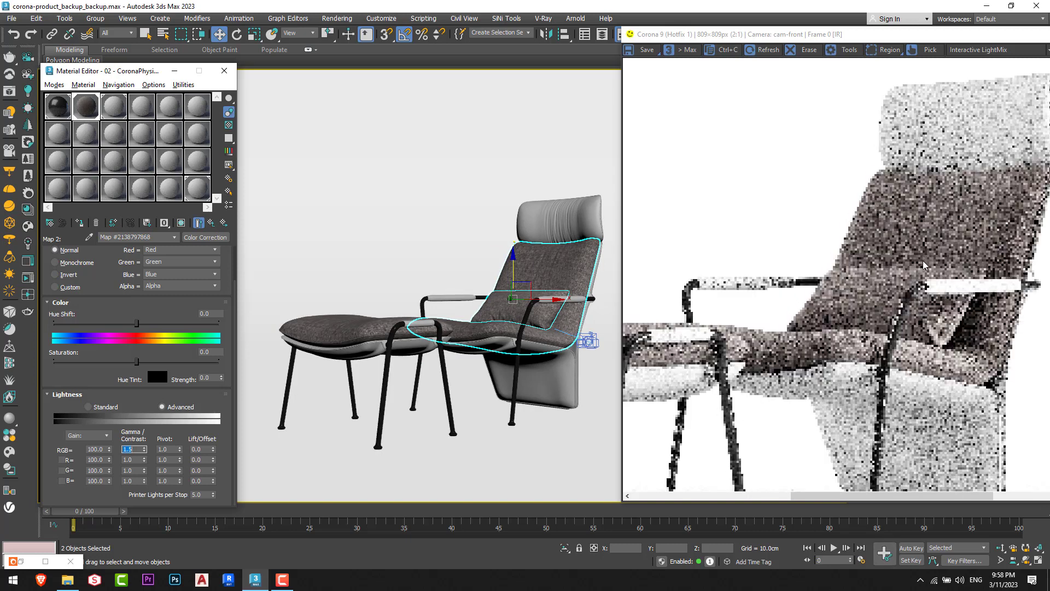
pyautogui.moveTo(923, 262); pyautogui.dragTo(854, 260, button='middle')
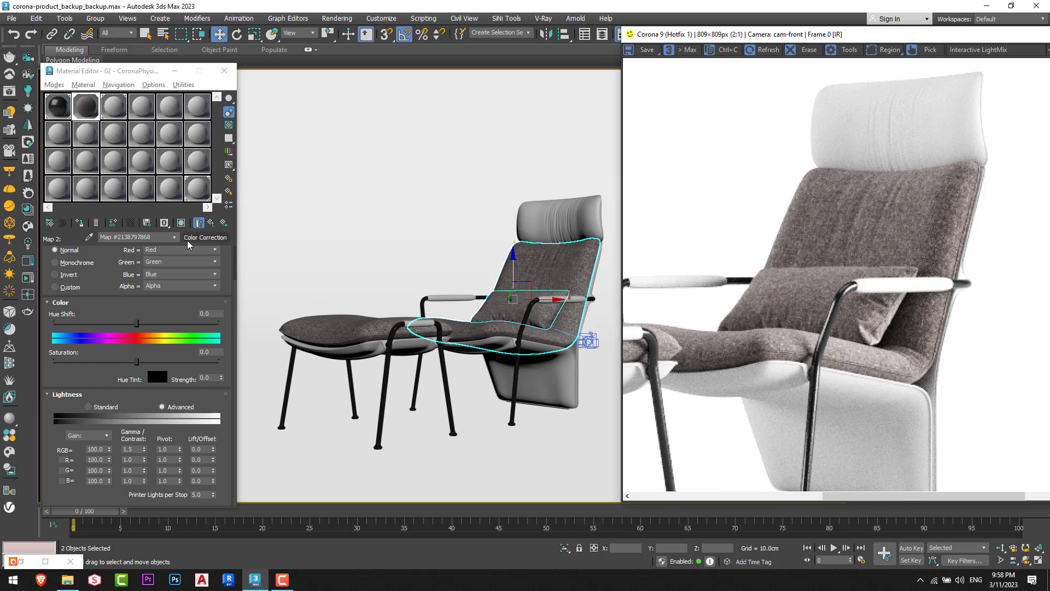
# Step: Set the RGB gamma/contrast of the Falloff's side Color Correction to 1.8 and return to the Falloff map
pyautogui.click(58, 107)
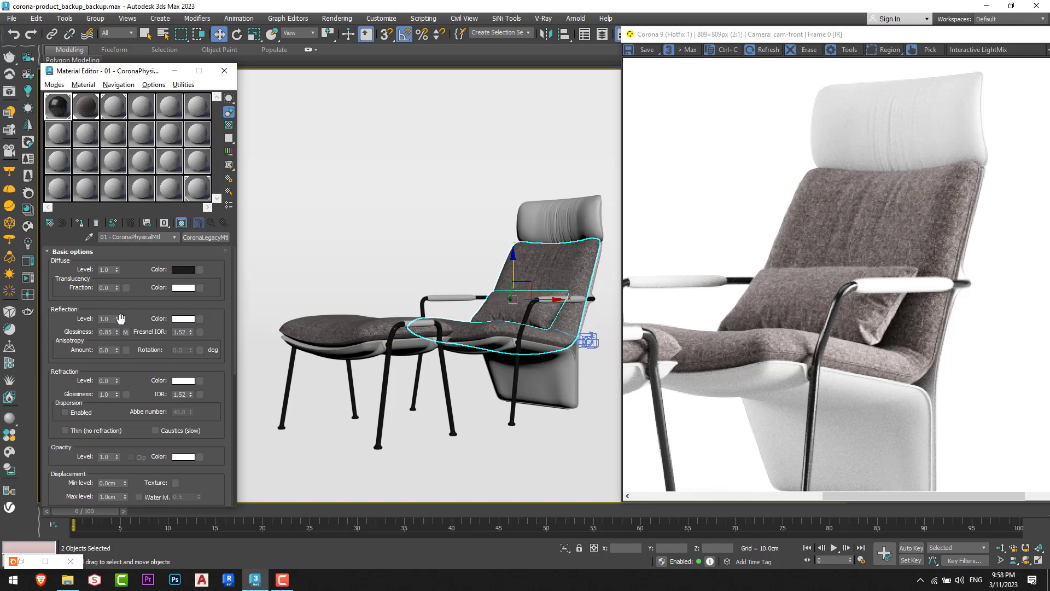
pyautogui.click(88, 112)
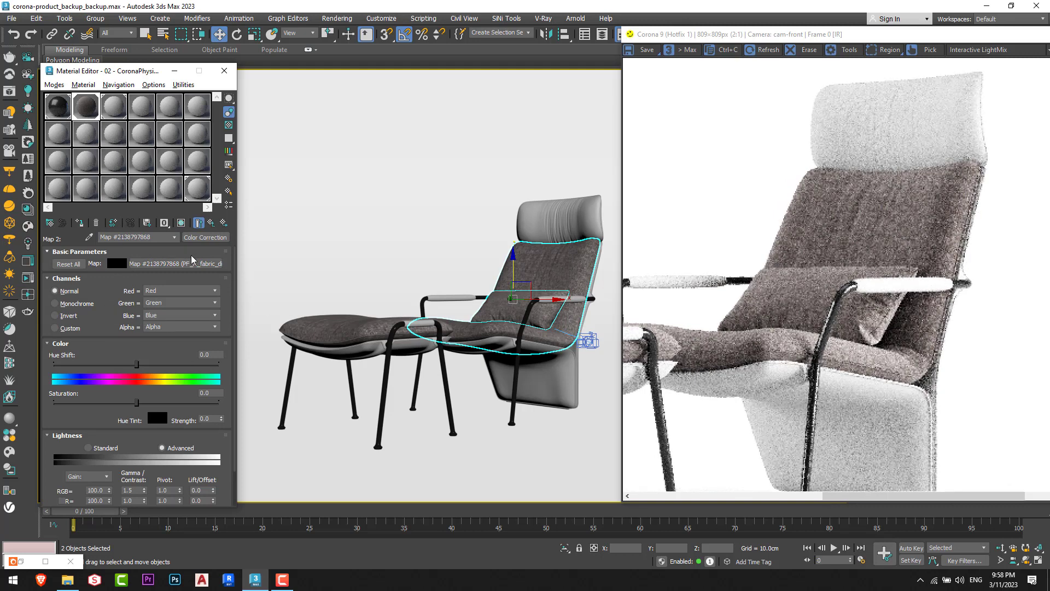
pyautogui.click(211, 222)
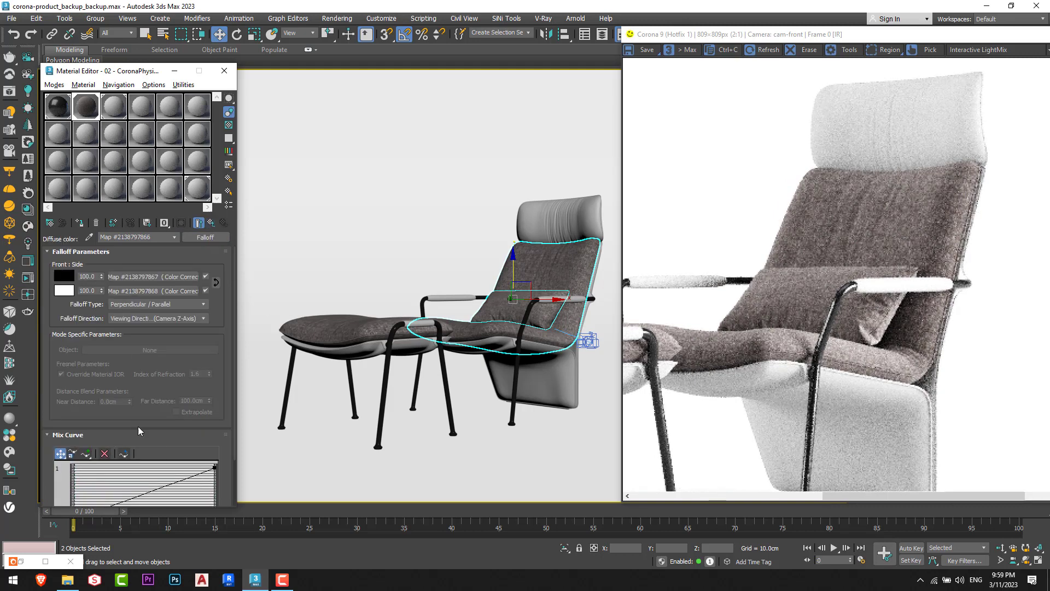
pyautogui.click(153, 290)
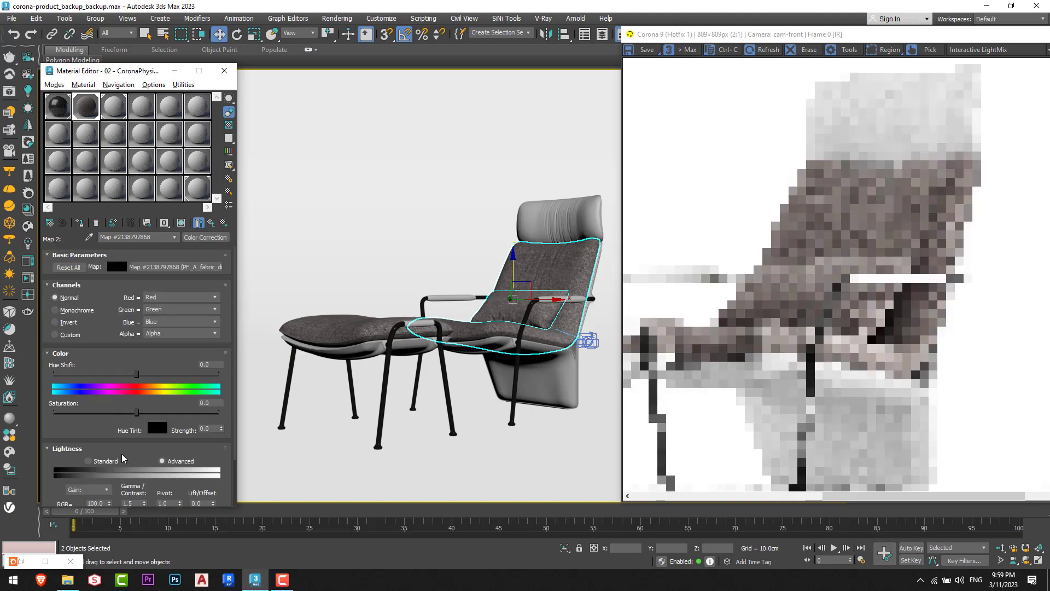
pyautogui.doubleClick(131, 491)
pyautogui.write('1.')
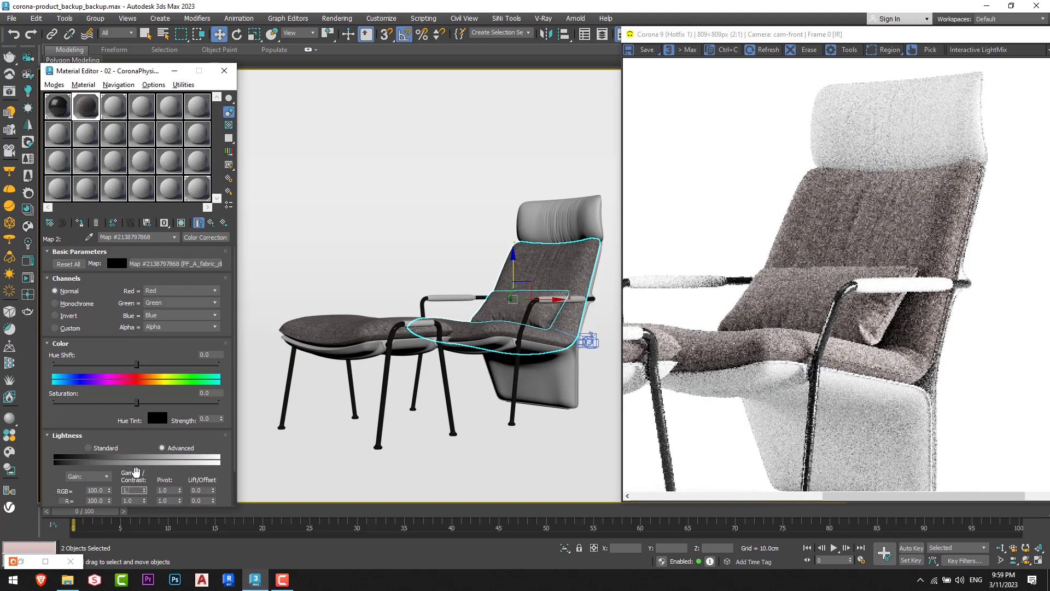
pyautogui.write('1.8')
pyautogui.press('Return')
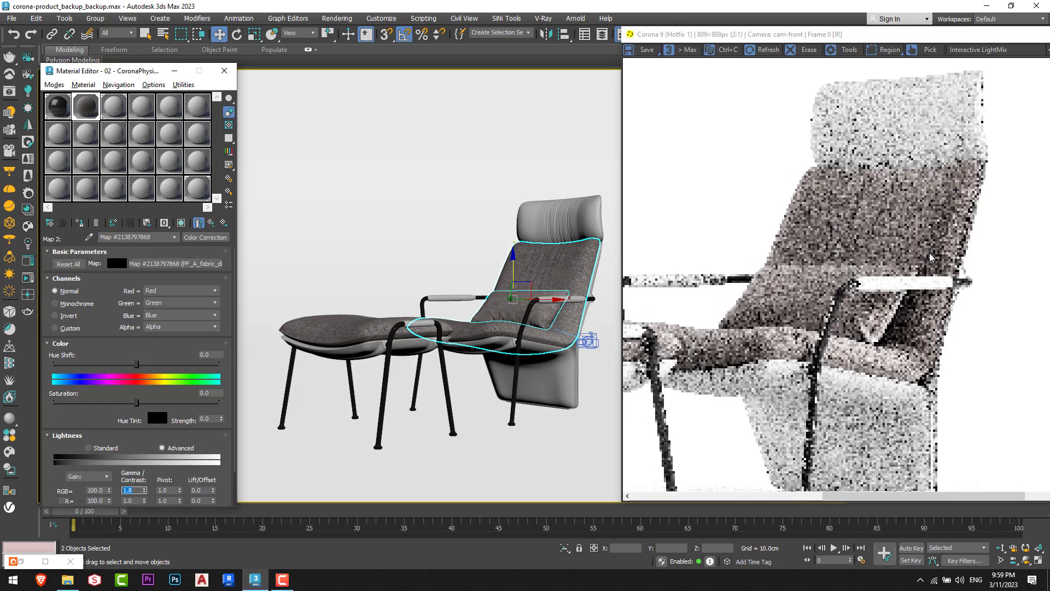
pyautogui.click(211, 222)
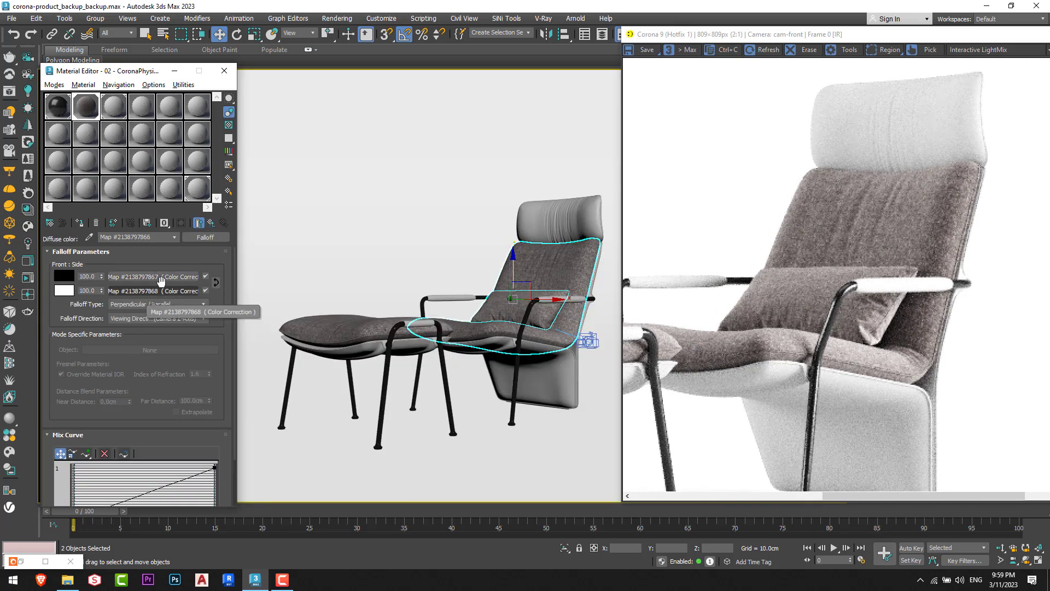
# Step: Add a point at the middle of the Falloff's mix curve and lower it so the curve sags below the diagonal
pyautogui.scroll(-2, 169, 281)
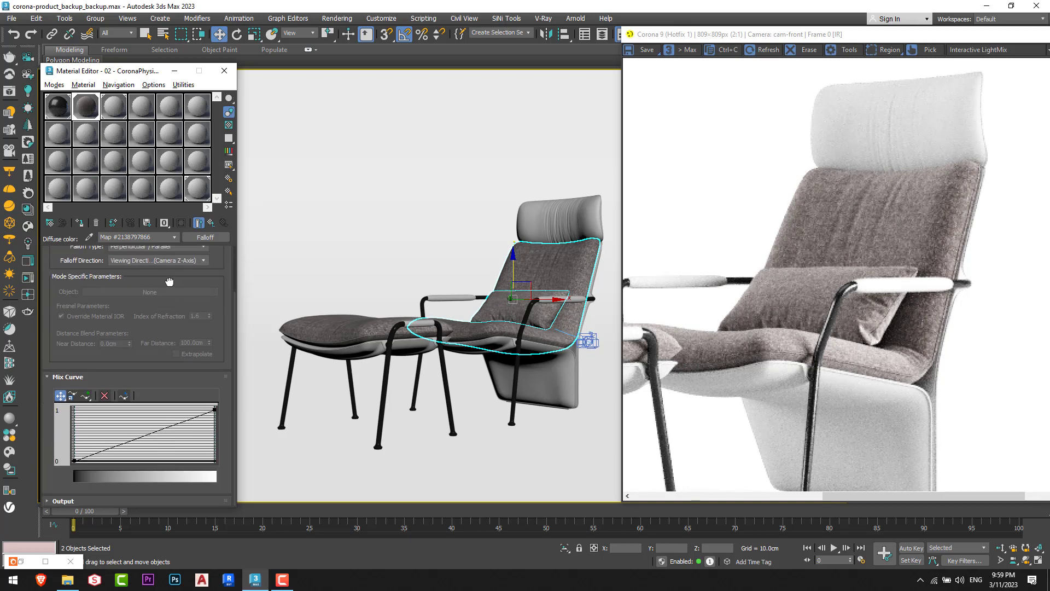
pyautogui.click(87, 396)
pyautogui.click(148, 434)
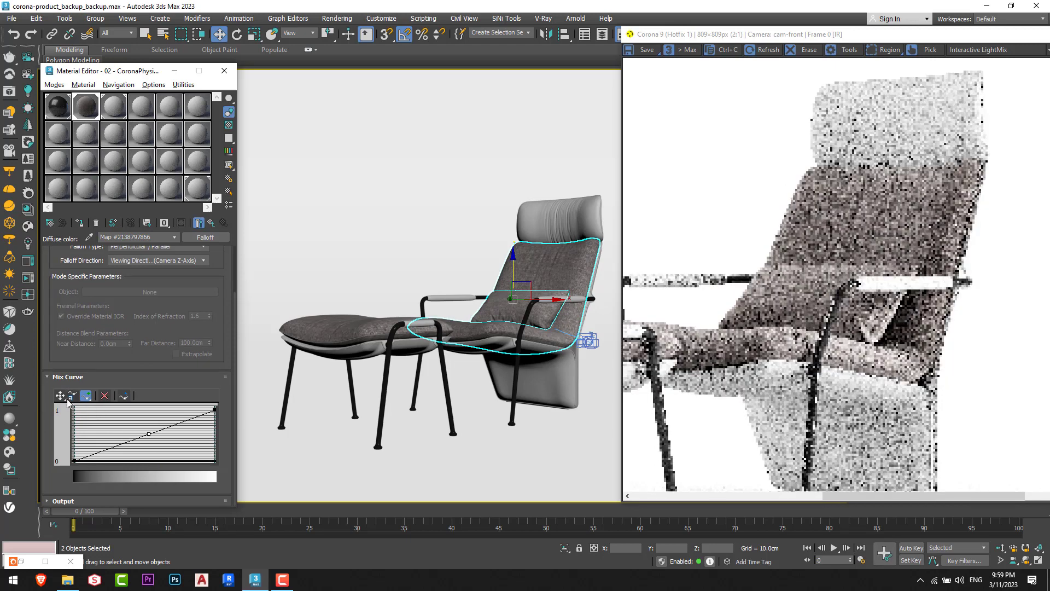
pyautogui.moveTo(148, 433); pyautogui.dragTo(159, 449)
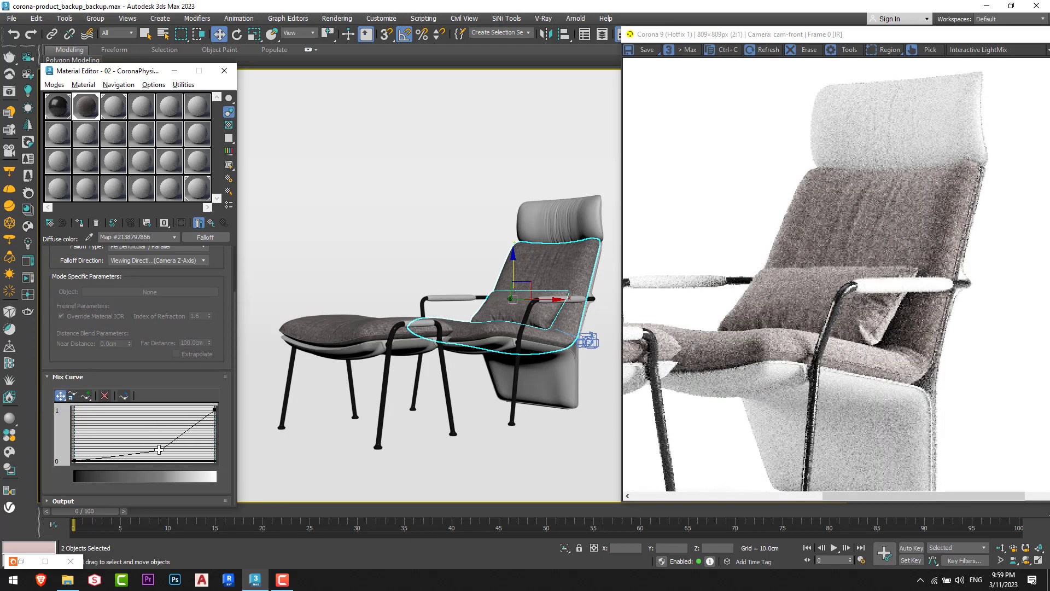
# Step: Convert the middle mix curve point to Bezier-Smooth, tilt its handles into an even upward bend, and check the fabric in the render
pyautogui.rightClick(159, 449)
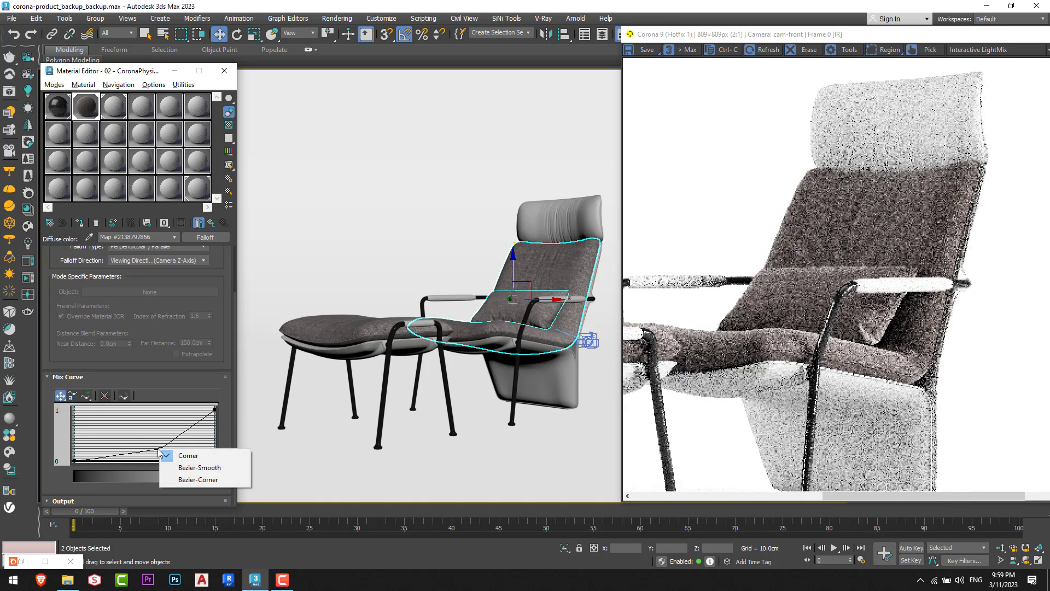
pyautogui.click(198, 480)
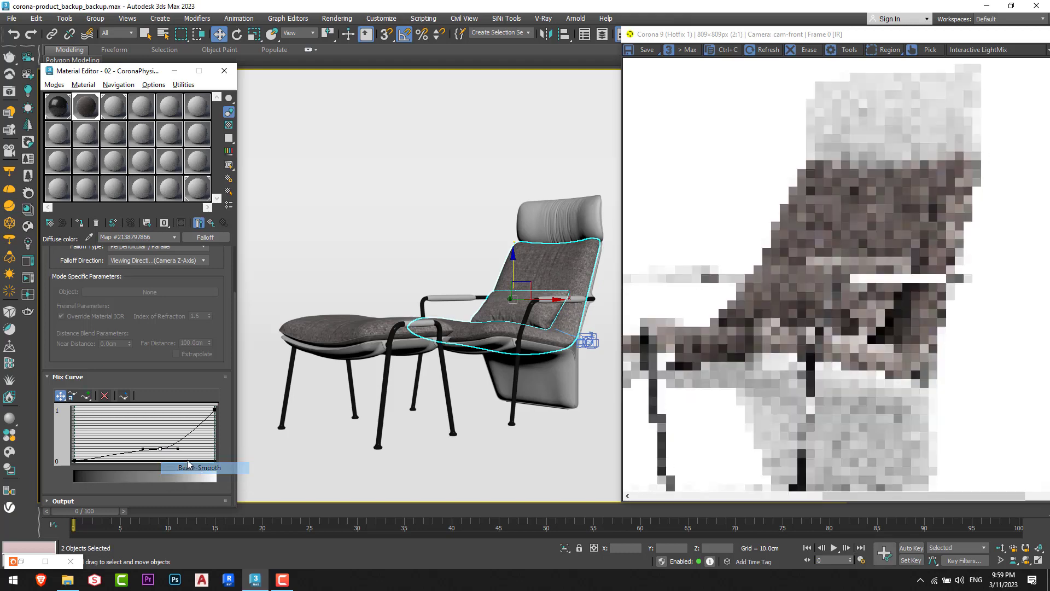
pyautogui.moveTo(177, 440); pyautogui.dragTo(163, 450)
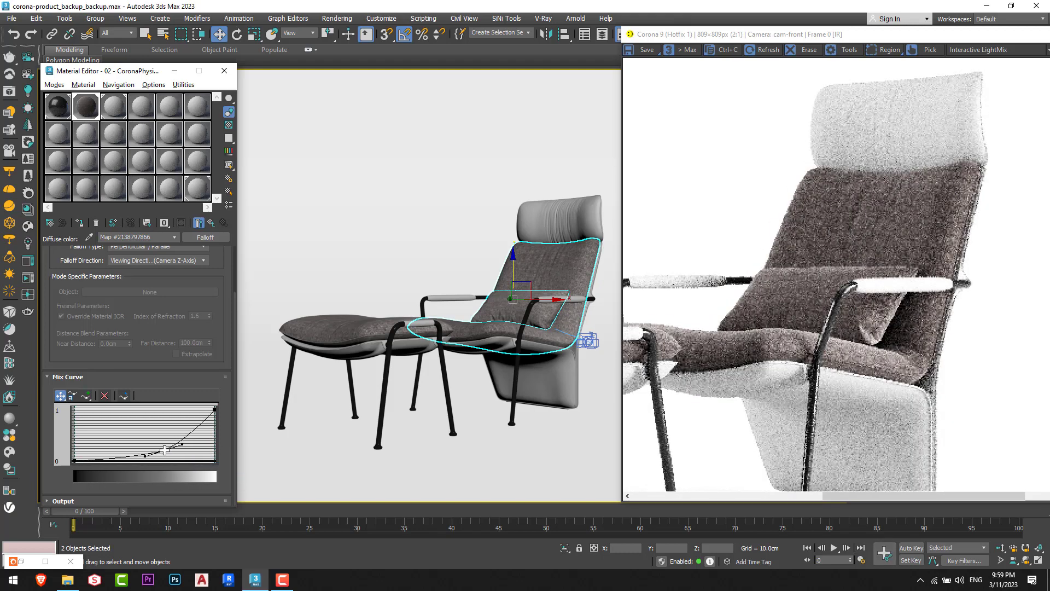
pyautogui.scroll(1, 898, 330)
pyautogui.moveTo(849, 351); pyautogui.dragTo(870, 406, button='middle')
pyautogui.scroll(-1, 870, 407)
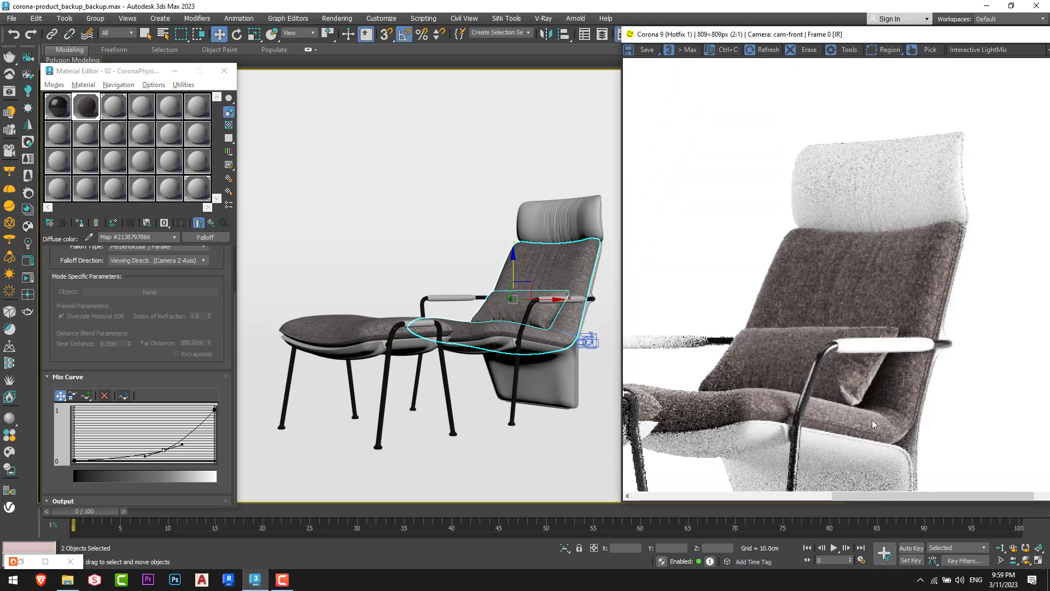
# Step: Add a slightly raised Bezier-Smooth point near the start of the mix curve and shift the middle point lower and toward the start
pyautogui.click(86, 395)
pyautogui.click(102, 458)
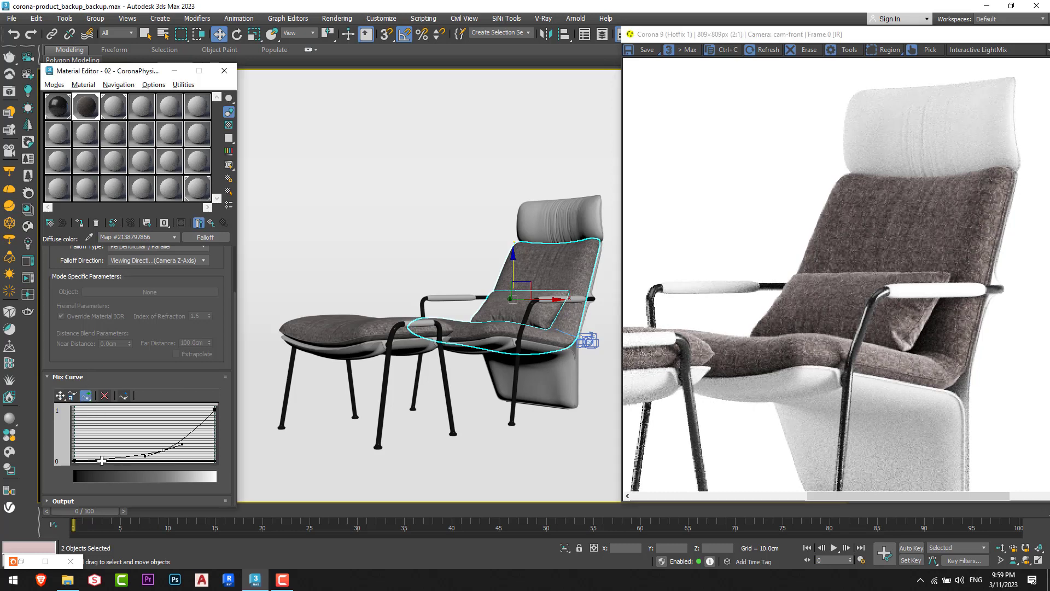
pyautogui.click(60, 395)
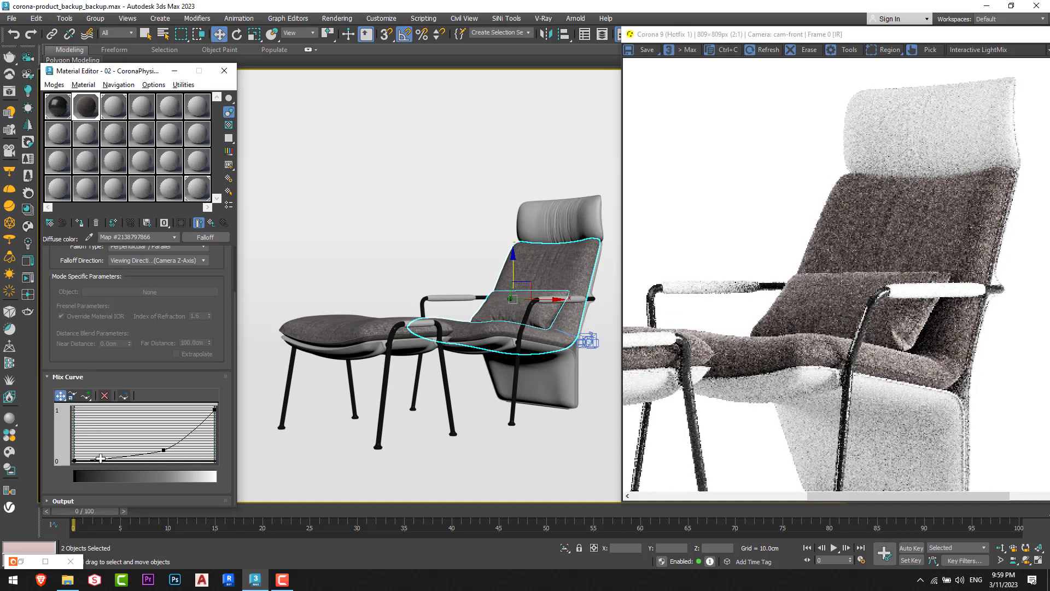
pyautogui.moveTo(102, 459); pyautogui.dragTo(99, 449)
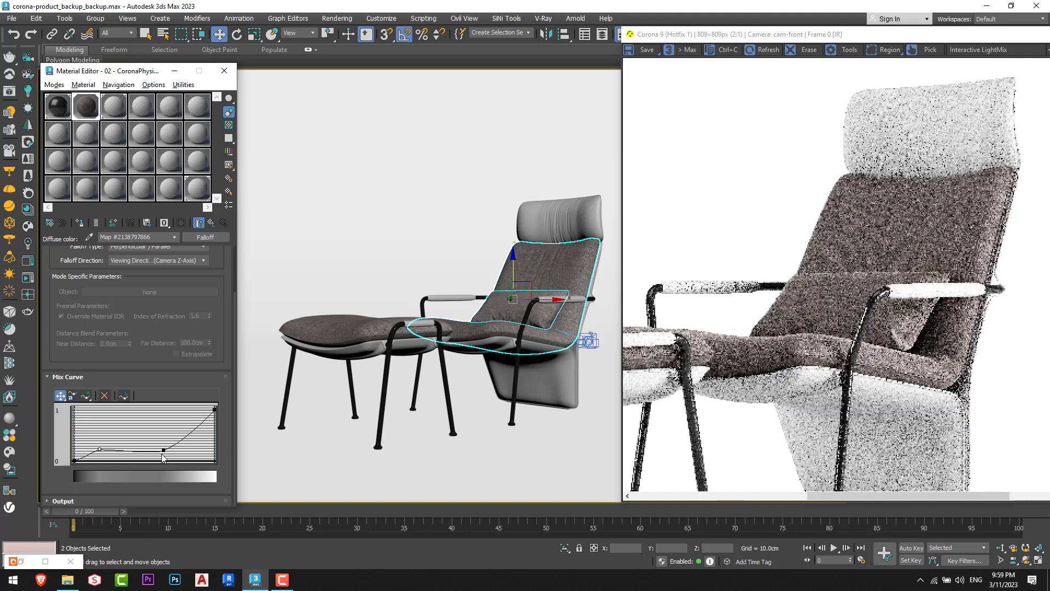
pyautogui.moveTo(164, 449); pyautogui.dragTo(151, 454)
pyautogui.rightClick(97, 448)
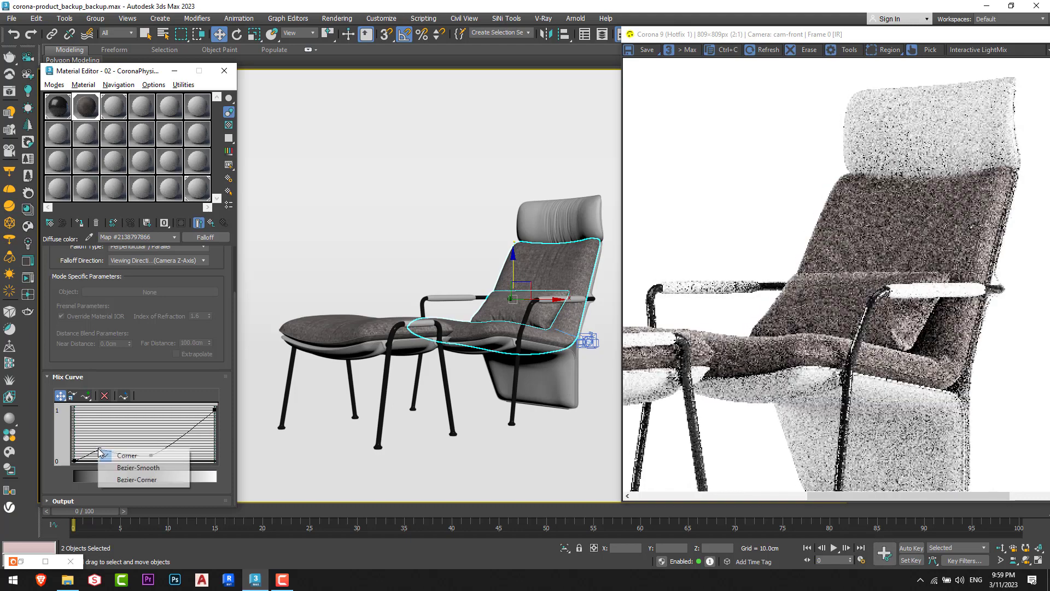
pyautogui.click(117, 466)
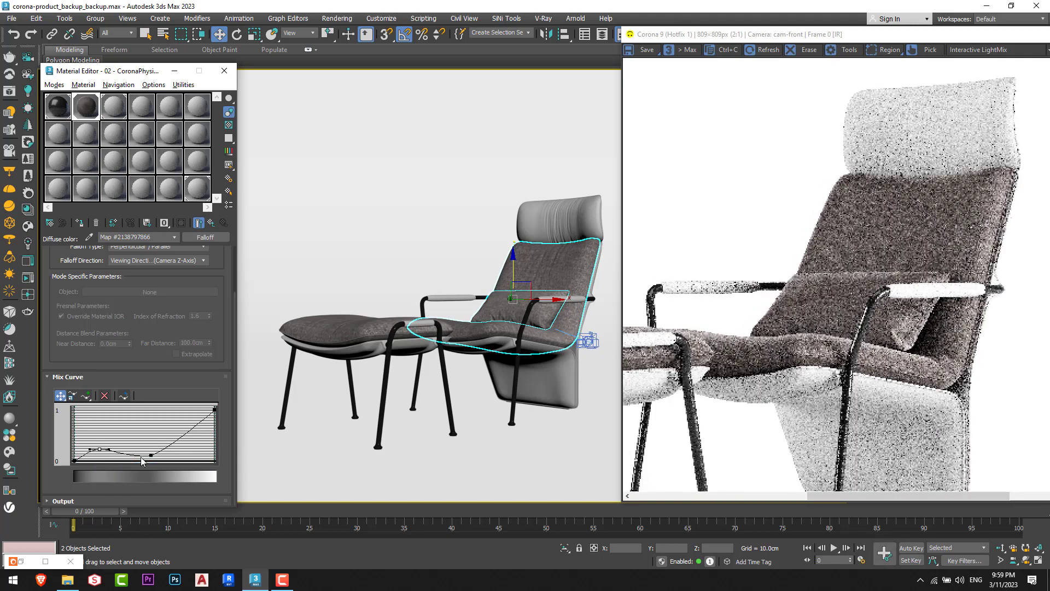
# Step: Nudge the middle point of the Falloff's mix curve slightly lower and toward the start, and check the cushions in the render
pyautogui.moveTo(151, 455)
pyautogui.mouseDown()
pyautogui.moveTo(165, 456)
pyautogui.moveTo(145, 457)
pyautogui.mouseUp()
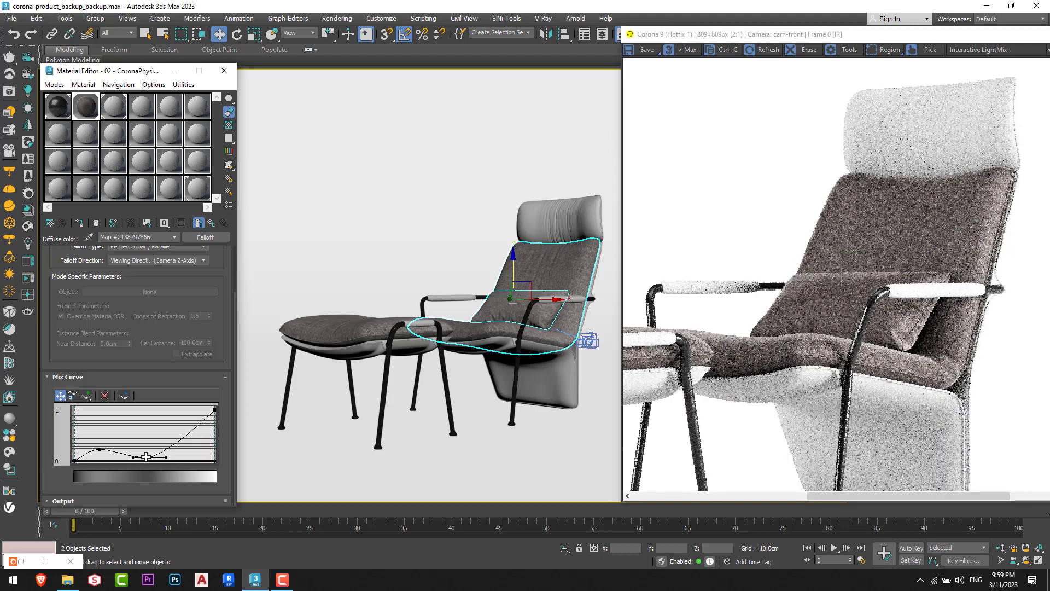
pyautogui.moveTo(909, 377); pyautogui.dragTo(854, 359, button='middle')
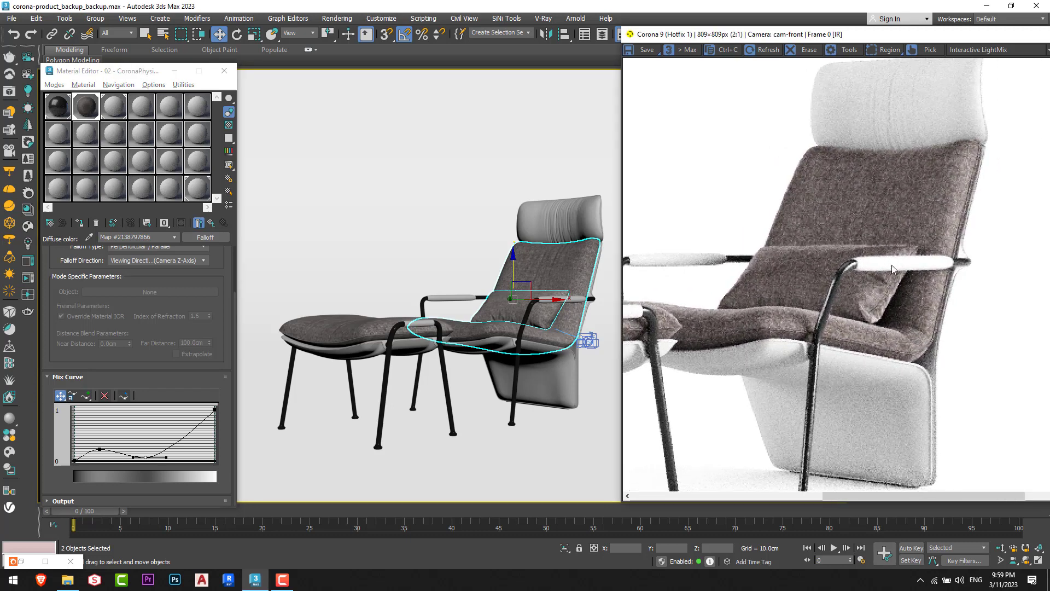
# Step: Switch the view to the cam-closeup camera, dolly it back to include the armrest and pillow, and inspect the fabric in the render
pyautogui.press('c')
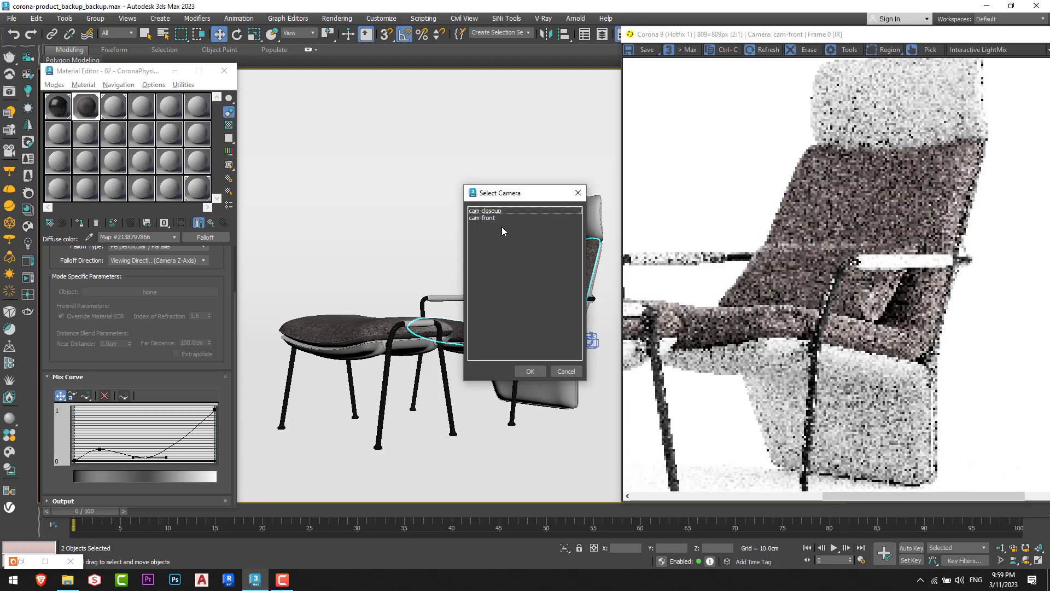
pyautogui.doubleClick(499, 211)
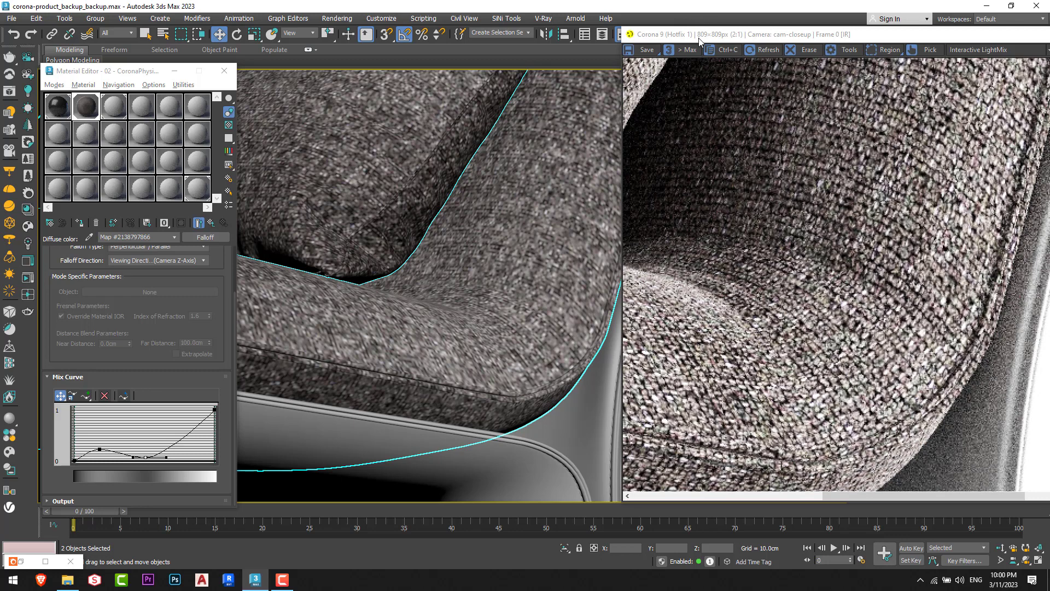
pyautogui.click(1000, 547)
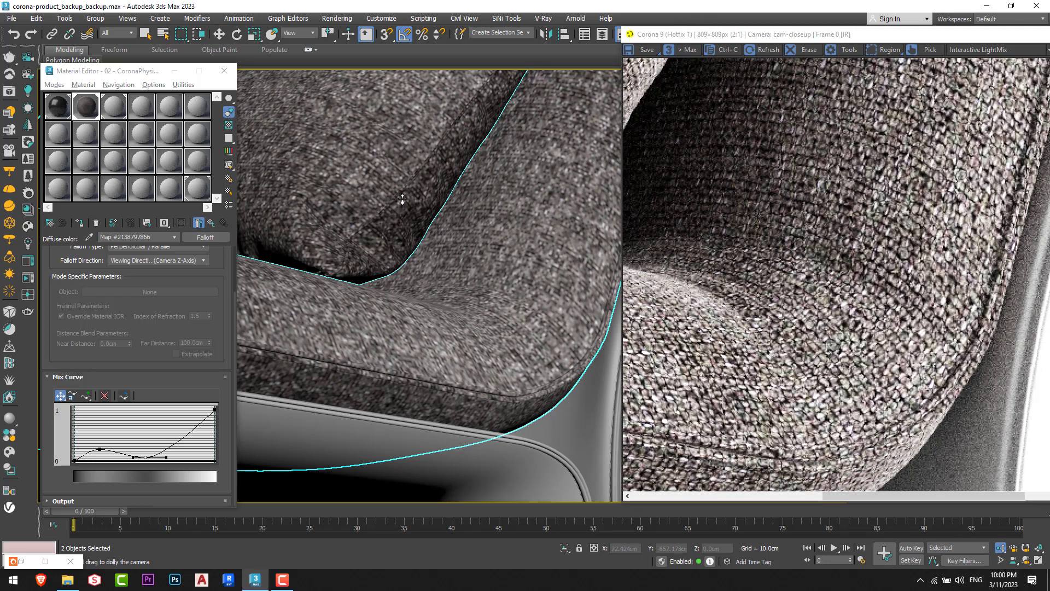
pyautogui.moveTo(402, 199); pyautogui.dragTo(392, 240)
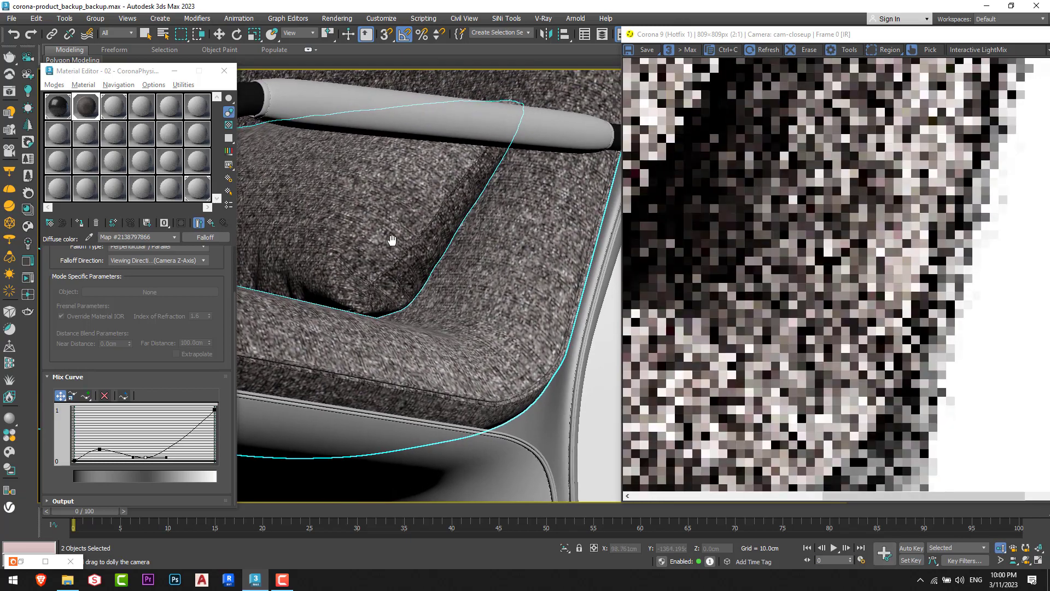
pyautogui.scroll(-2, 637, 227)
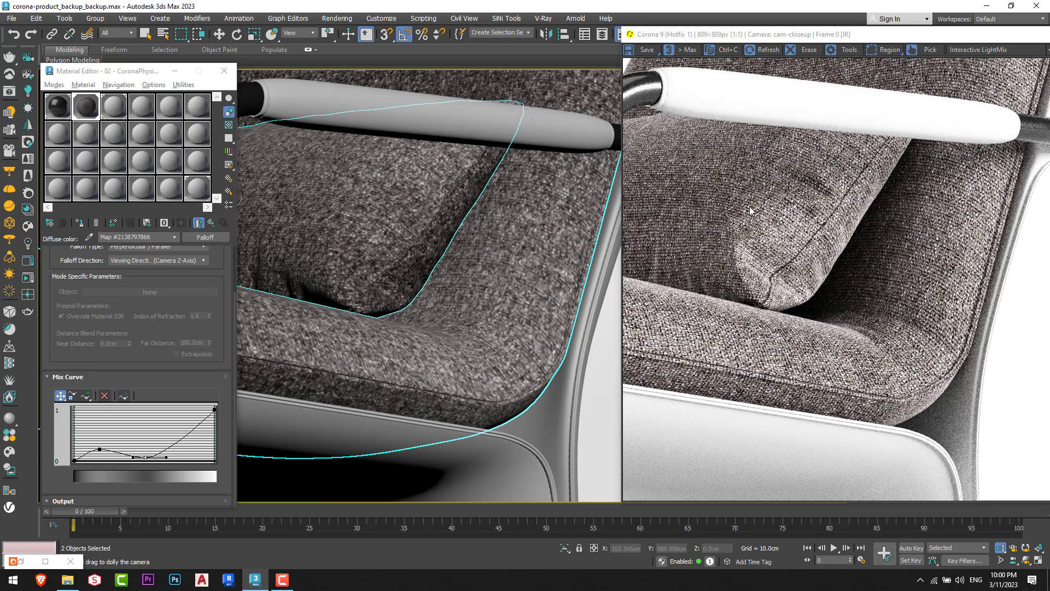
pyautogui.scroll(2, 830, 307)
pyautogui.scroll(-2, 883, 362)
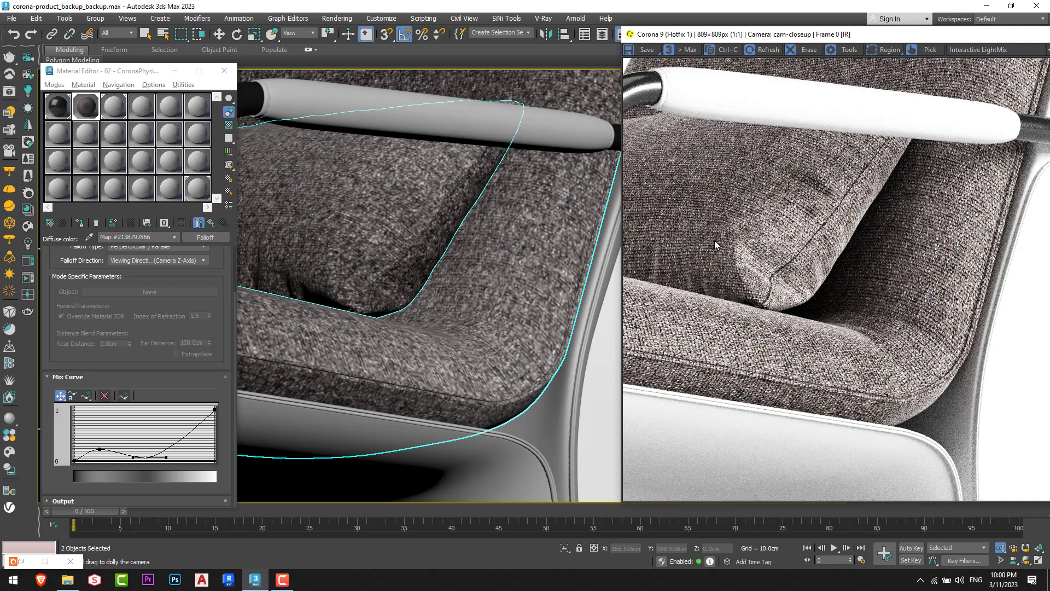
# Step: Return to the fabric material's top level and examine its sample in an enlarged preview
pyautogui.click(198, 223)
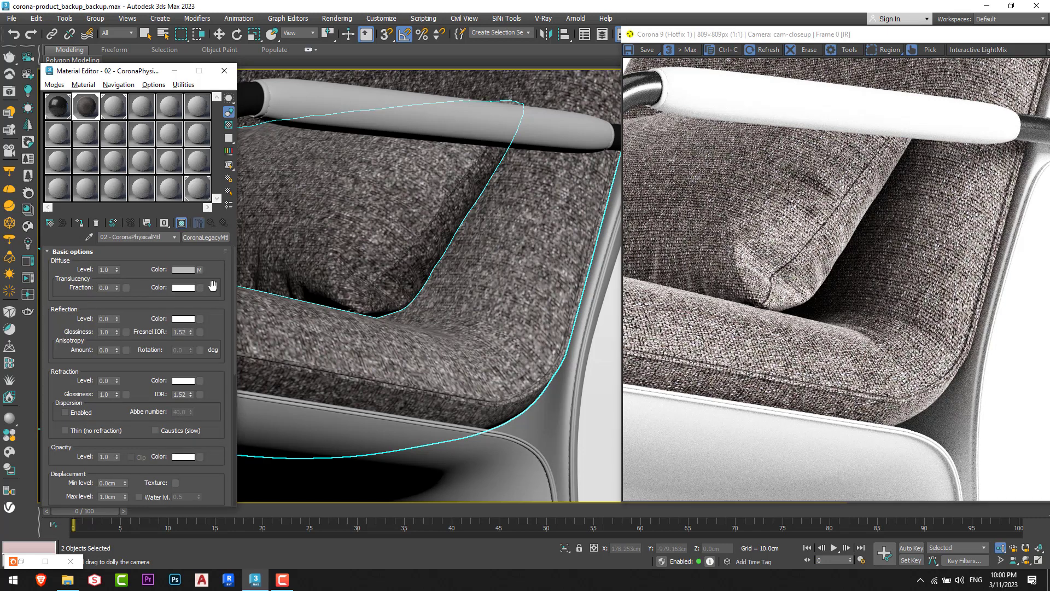
pyautogui.doubleClick(95, 110)
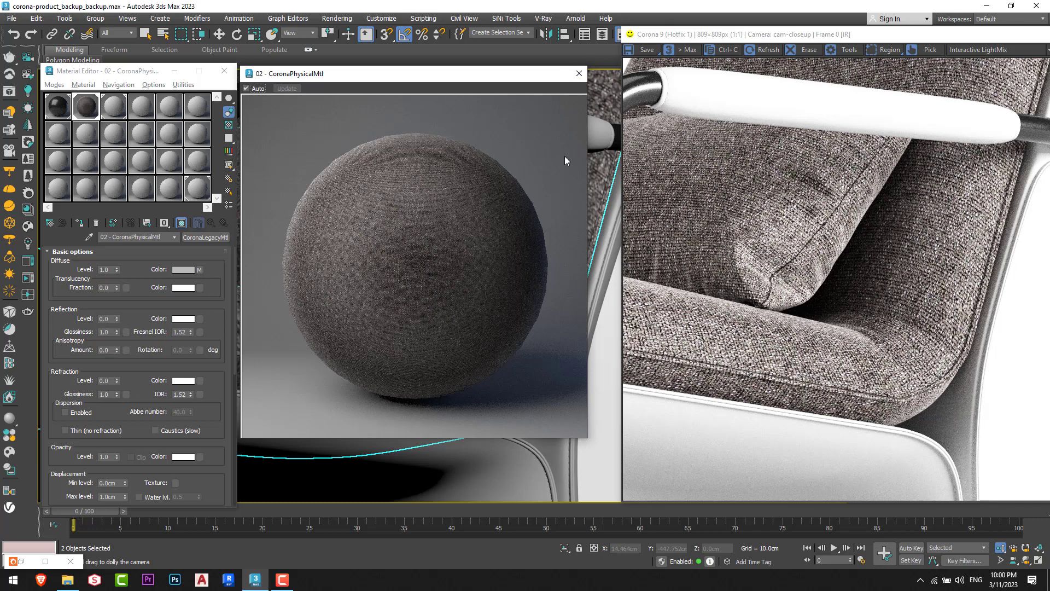
pyautogui.click(579, 73)
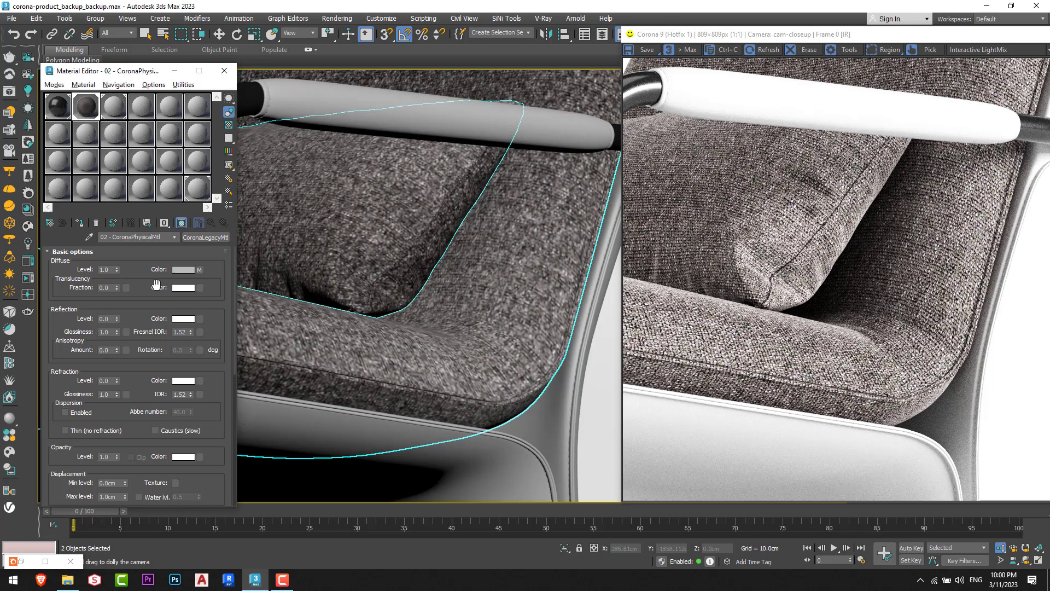
# Step: Try a reflection level of 1 with a reflection glossiness of 0.5 on the fabric material
pyautogui.doubleClick(107, 319)
pyautogui.write('1')
pyautogui.press('Return')
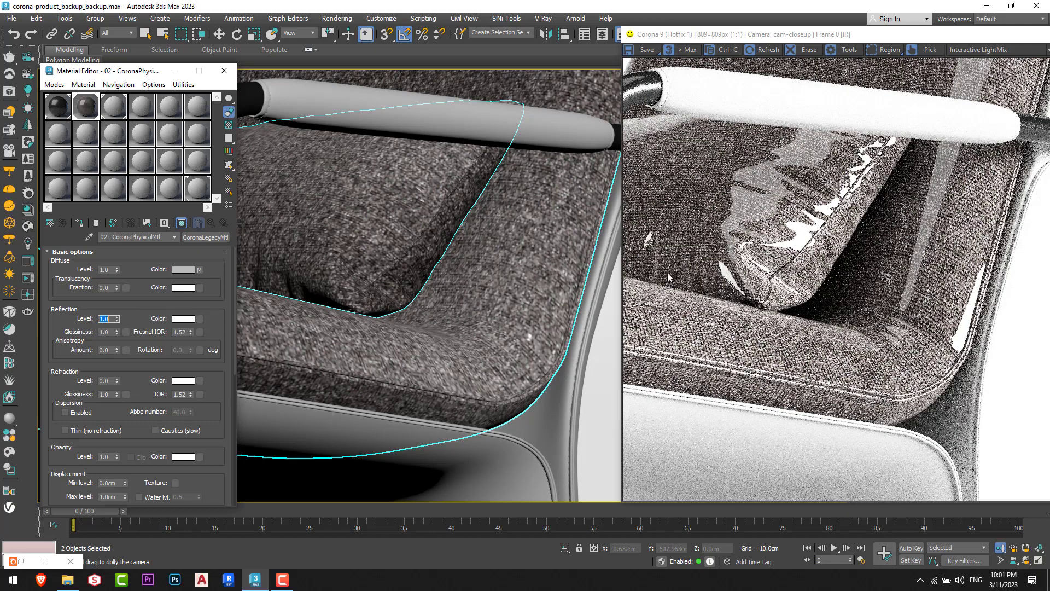
pyautogui.click(111, 332)
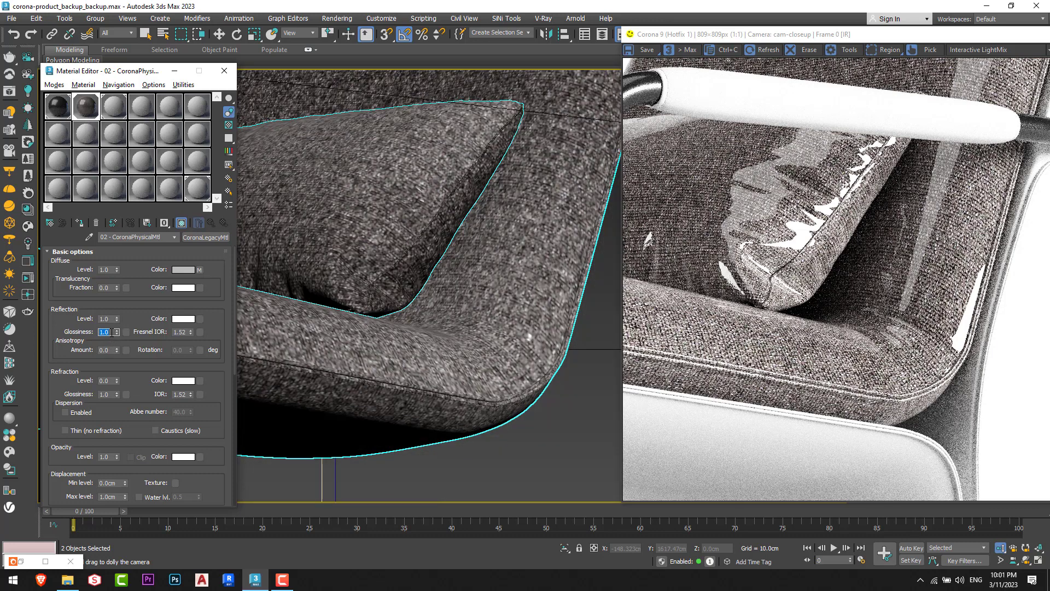
pyautogui.write('0.5')
pyautogui.press('Return')
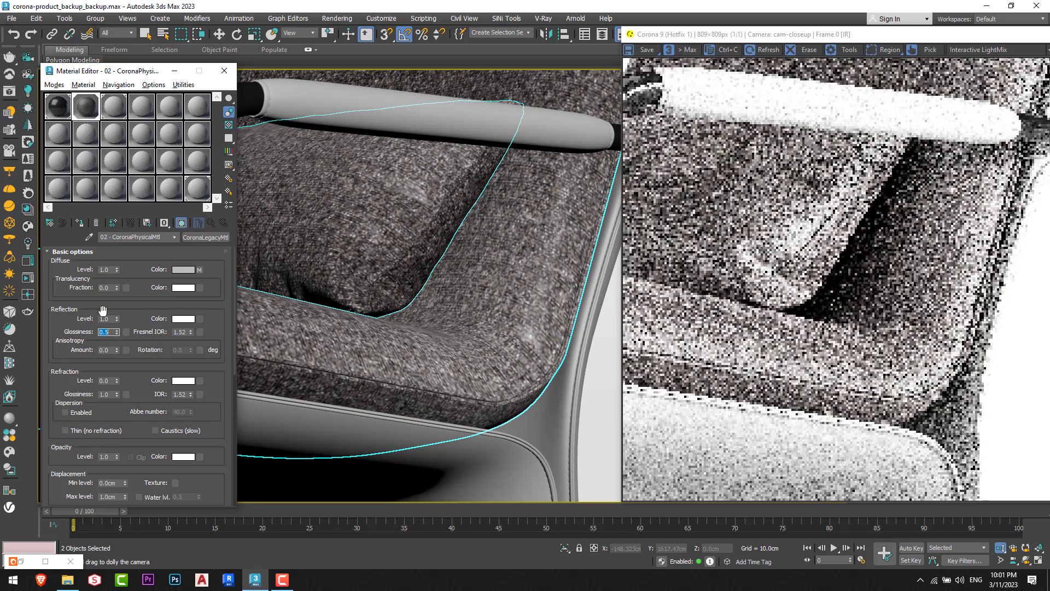
# Step: Try a reflection level of 0.5 on the fabric, and reset the reflection level to 0 and glossiness to 1
pyautogui.click(107, 319)
pyautogui.write('0.5')
pyautogui.press('Return')
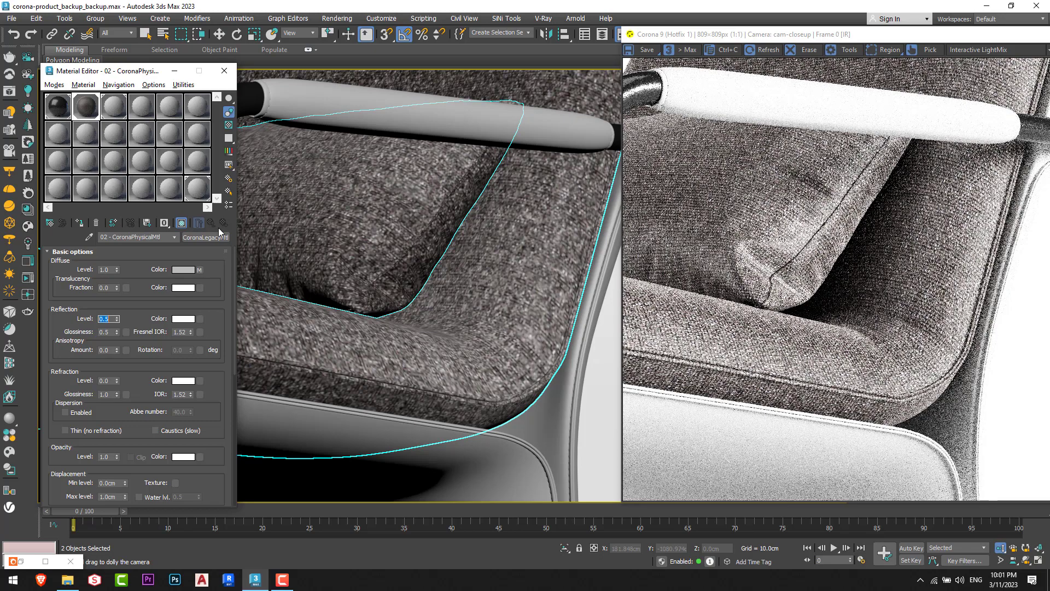
pyautogui.rightClick(118, 322)
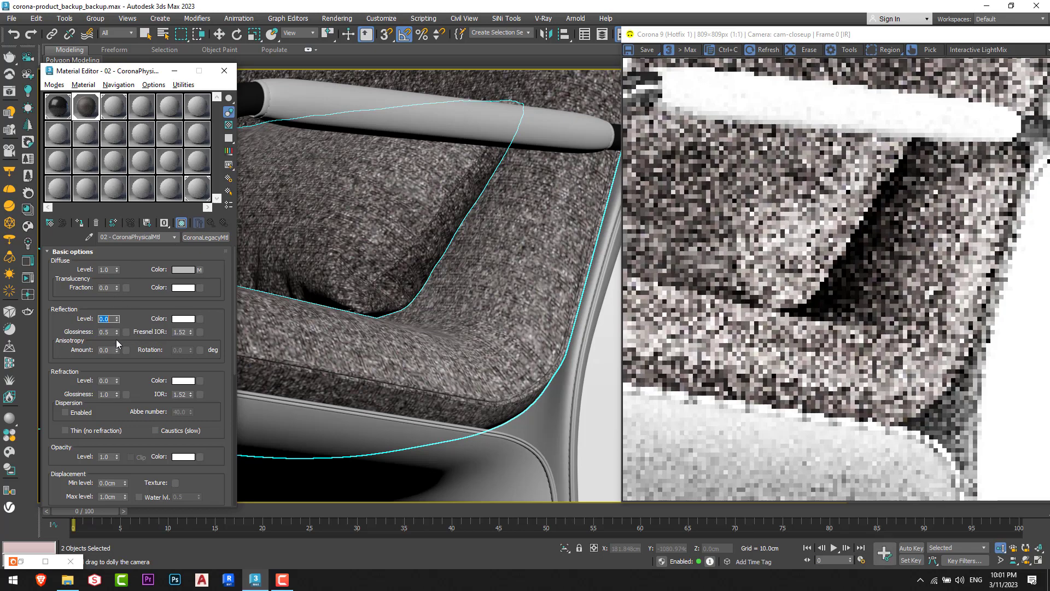
pyautogui.rightClick(117, 334)
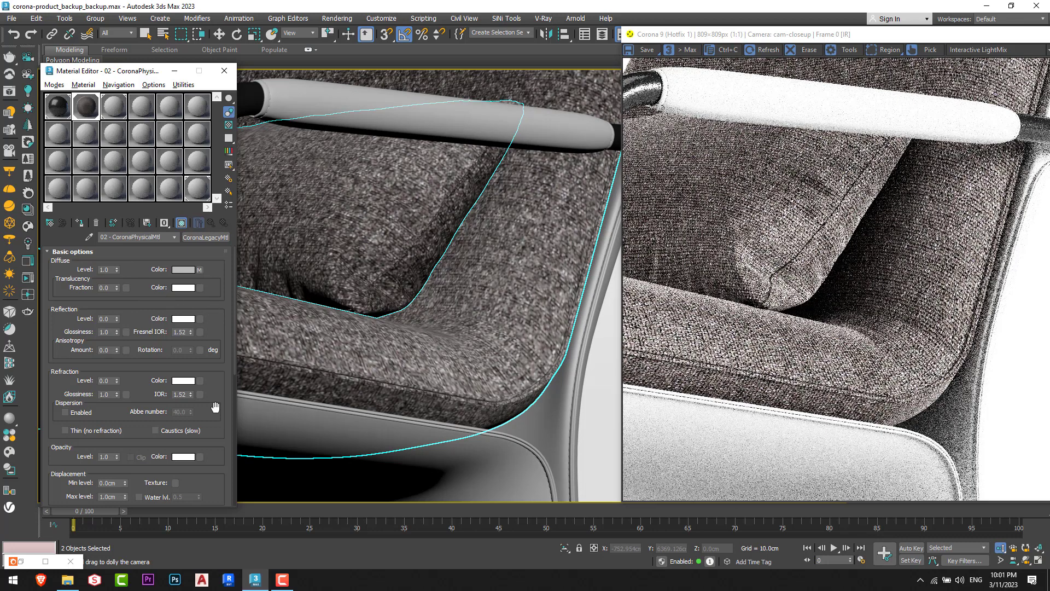
# Step: Find the fabric bump texture in the Chair Tutorial folder and load PF_A_fabric_bump.jpg as a Bitmap in the material's Bump slot
pyautogui.moveTo(215, 408); pyautogui.dragTo(226, 73)
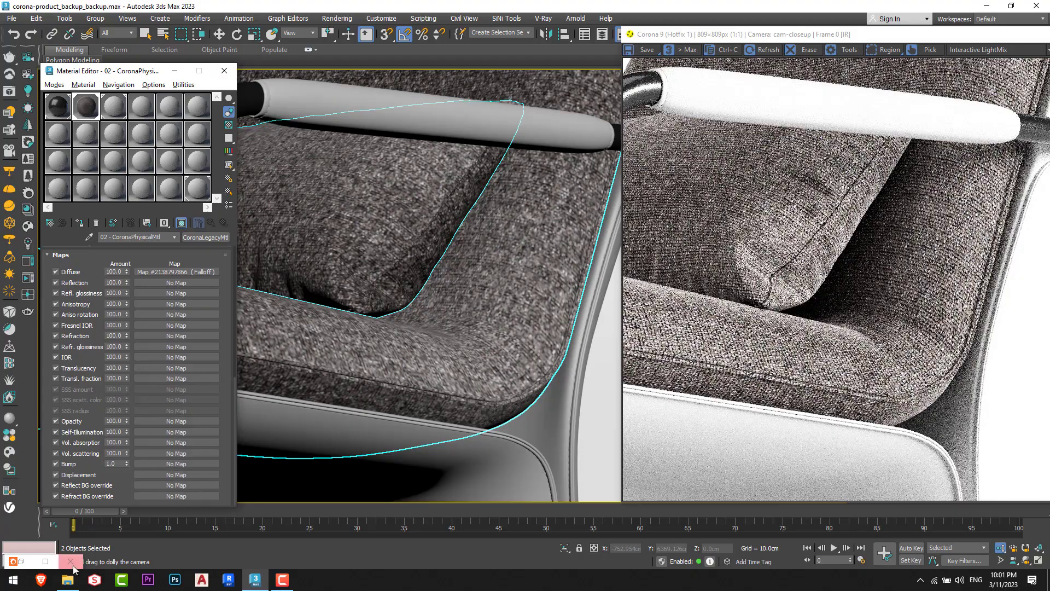
pyautogui.click(67, 578)
pyautogui.click(596, 267)
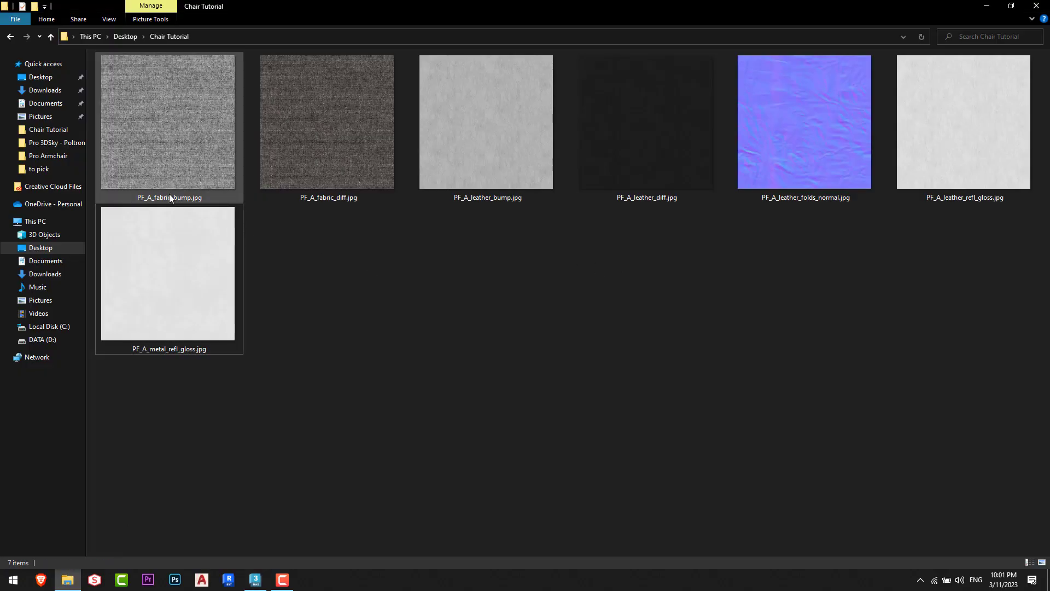
pyautogui.click(190, 179)
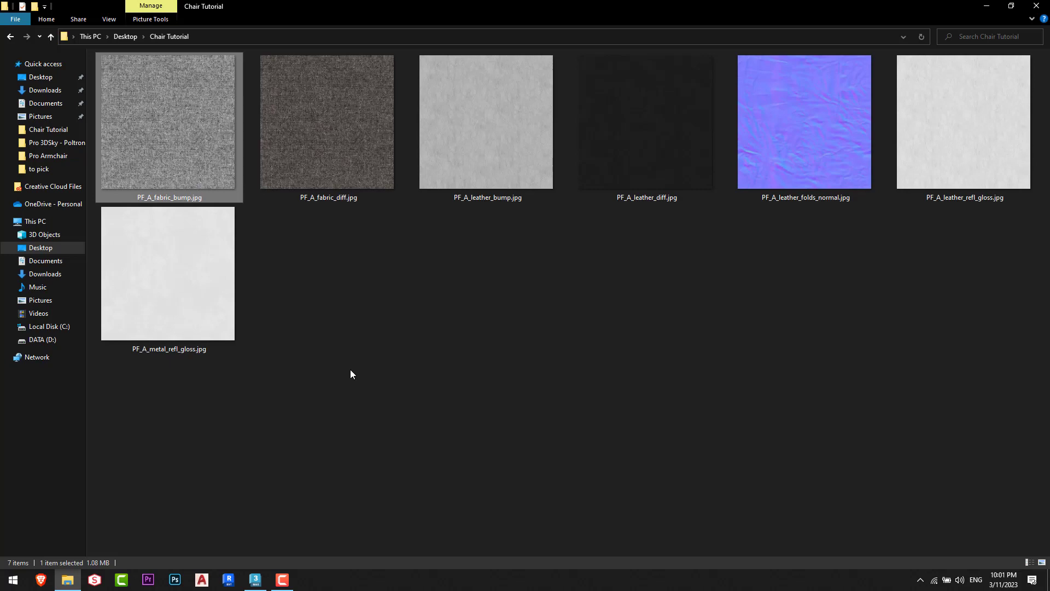
pyautogui.click(256, 579)
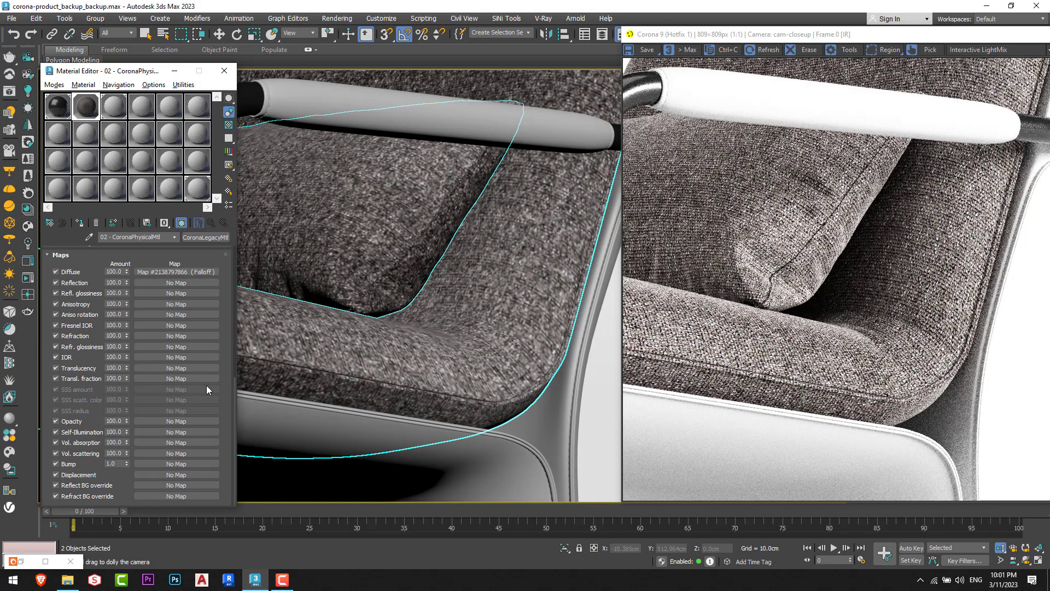
pyautogui.click(143, 465)
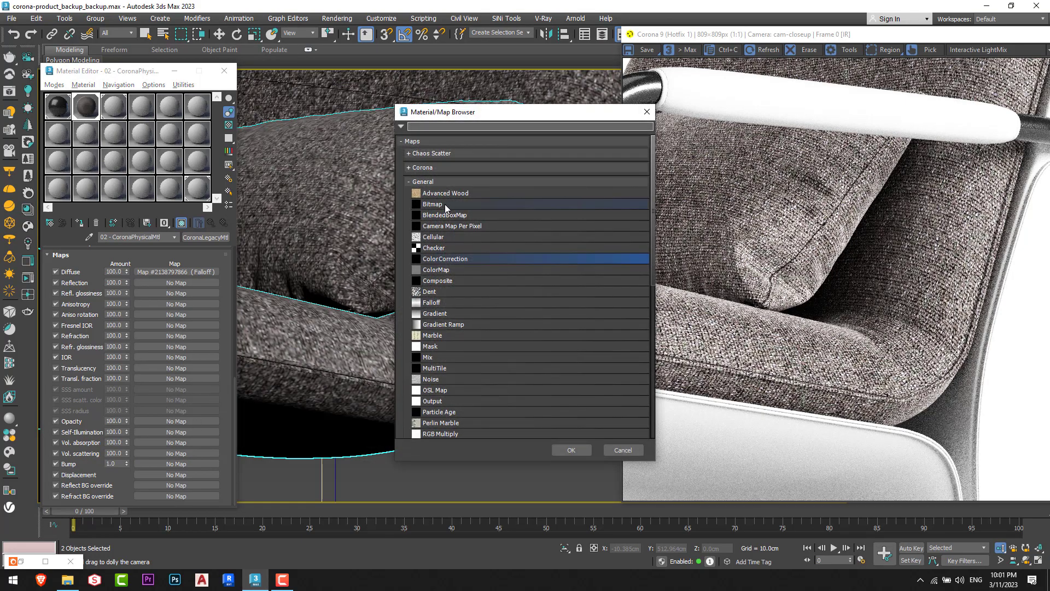
pyautogui.press('Escape')
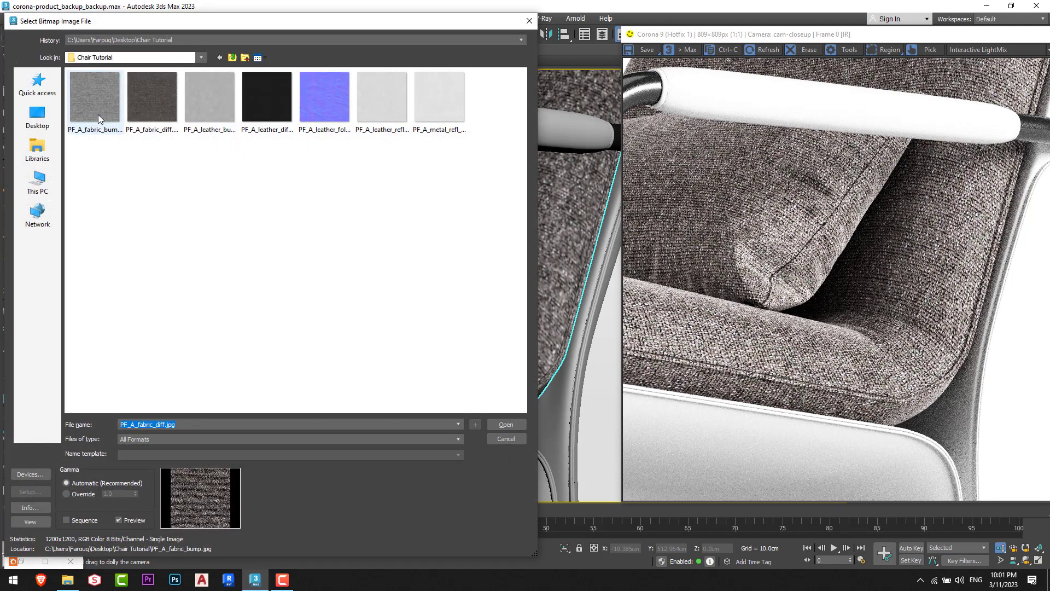
pyautogui.doubleClick(104, 112)
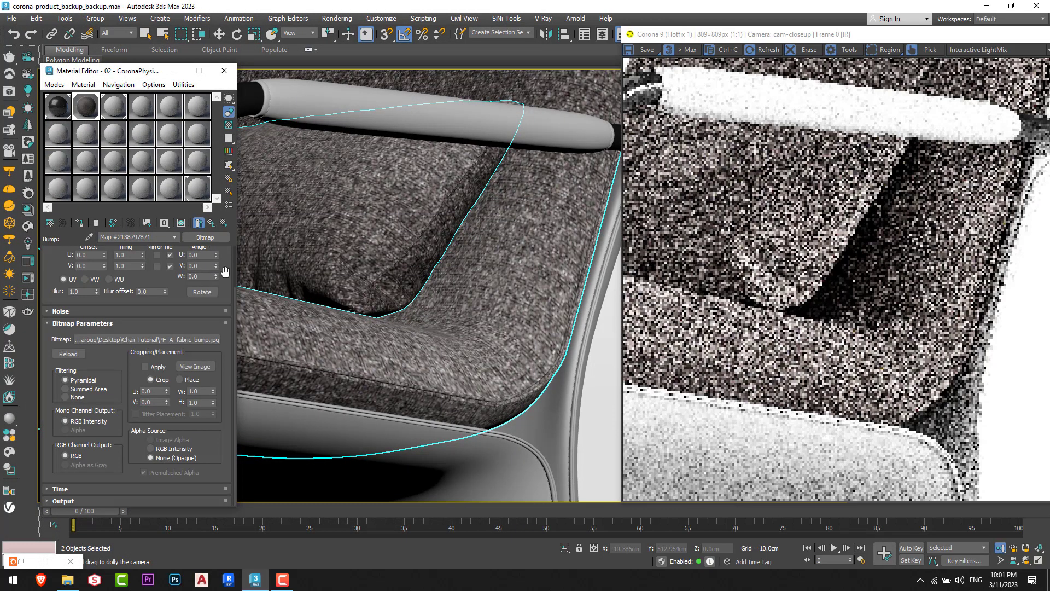
# Step: Examine PF_A_fabric_bump.jpg at full size in the image viewer and return to 3ds Max
pyautogui.scroll(4, 131, 304)
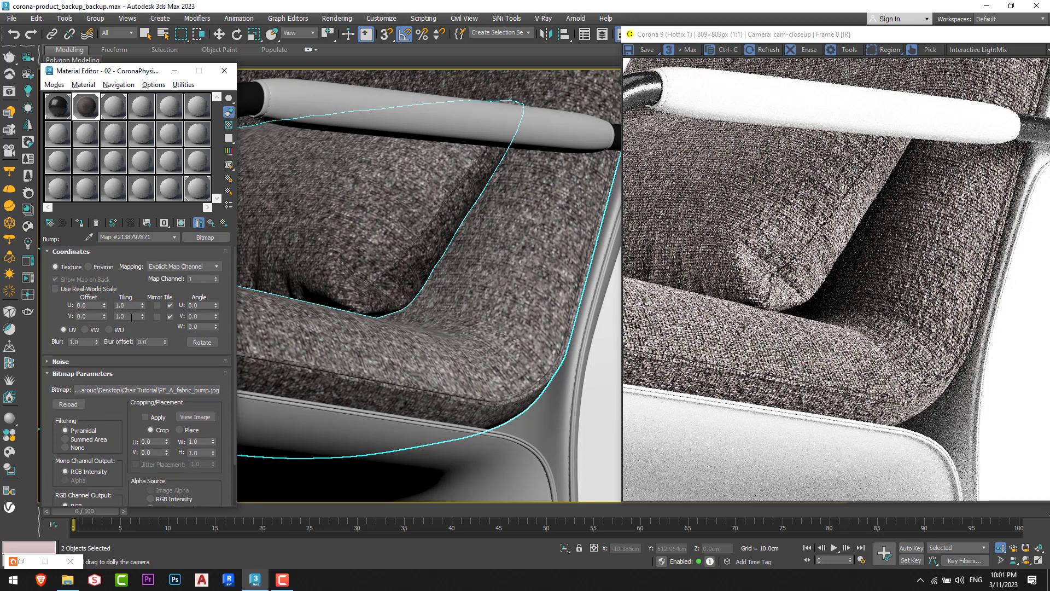
pyautogui.hotkey('alt', 'Tab')
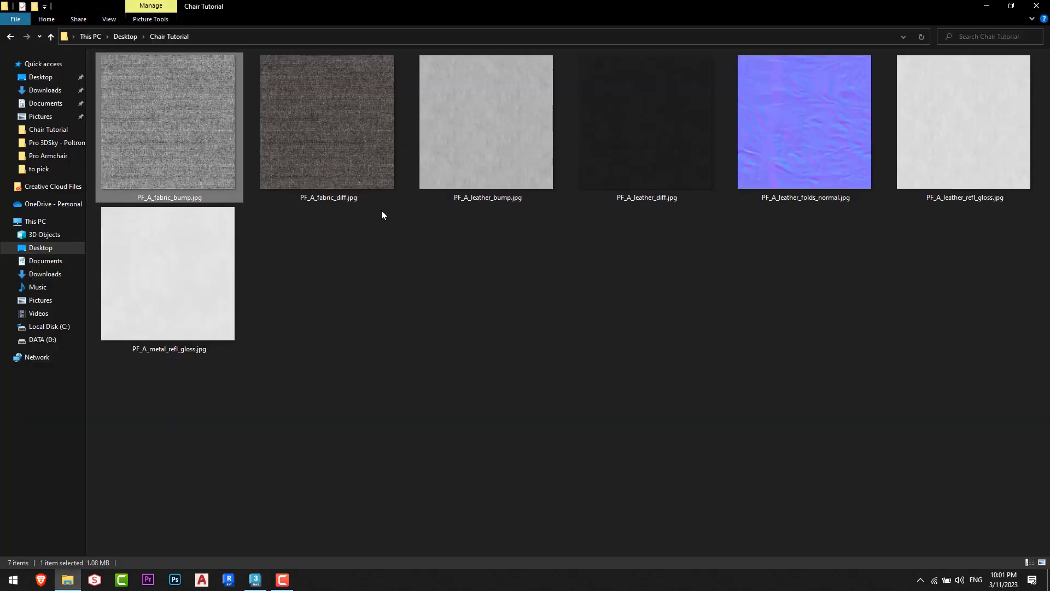
pyautogui.doubleClick(189, 138)
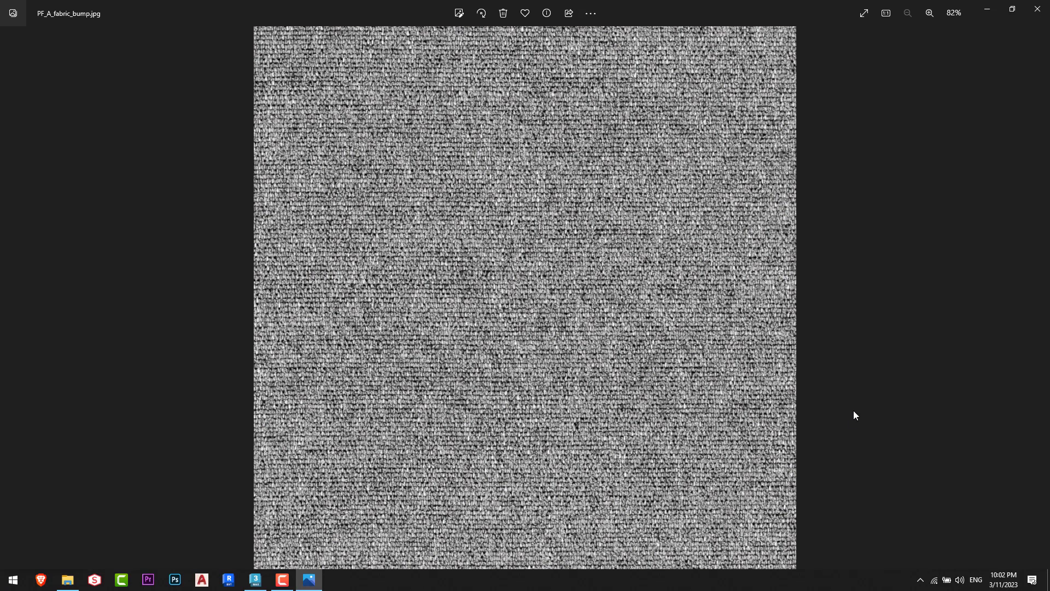
pyautogui.click(1038, 9)
pyautogui.hotkey('alt', 'Tab')
# Step: Set the bump bitmap's U and V tiling to 4 and check the weave up close in the render
pyautogui.click(125, 306)
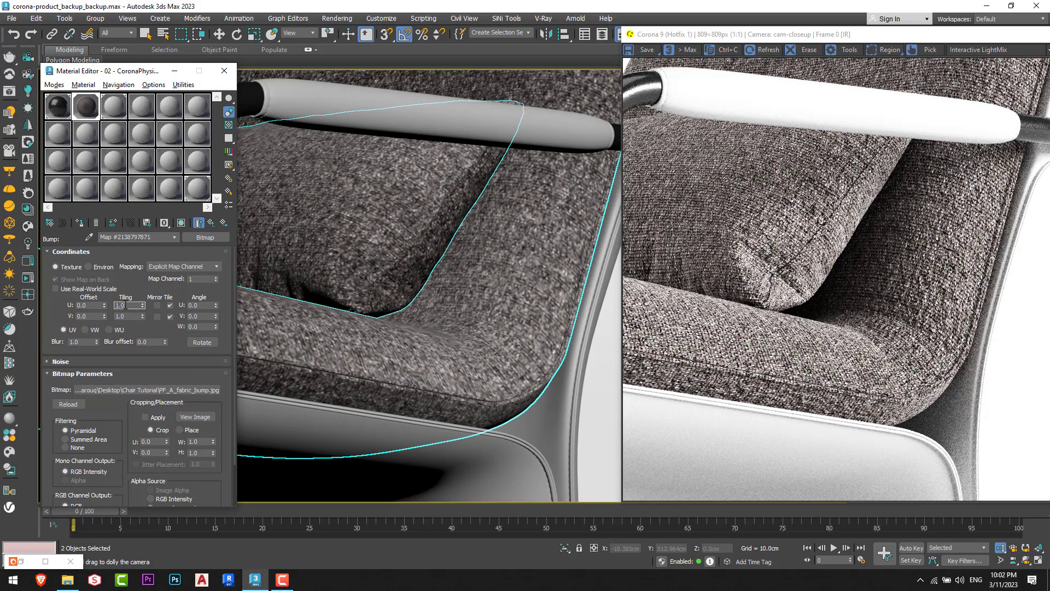
pyautogui.write('4')
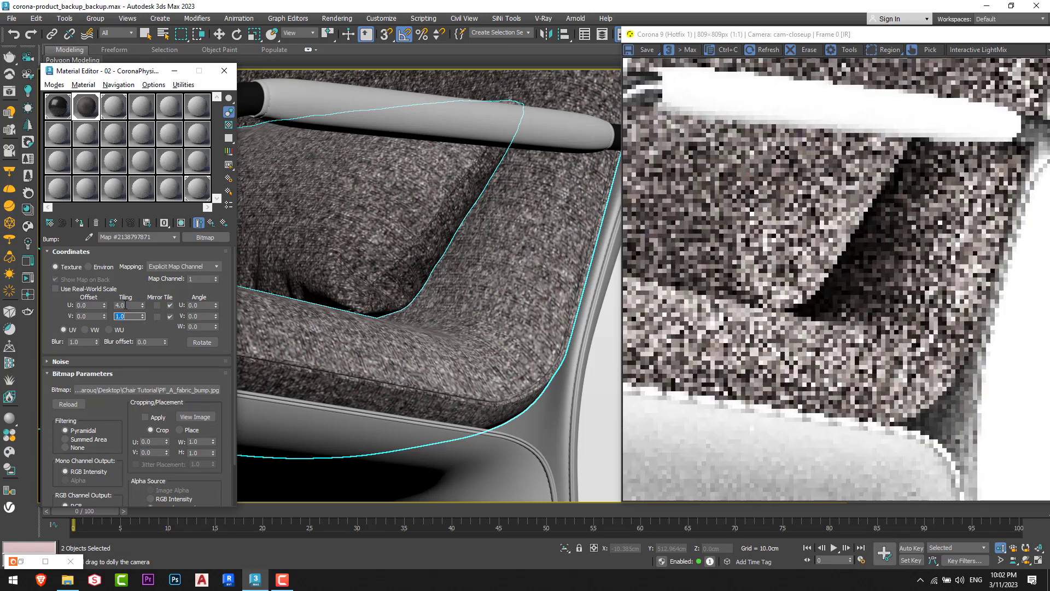
pyautogui.press('Tab')
pyautogui.write('4')
pyautogui.press('Return')
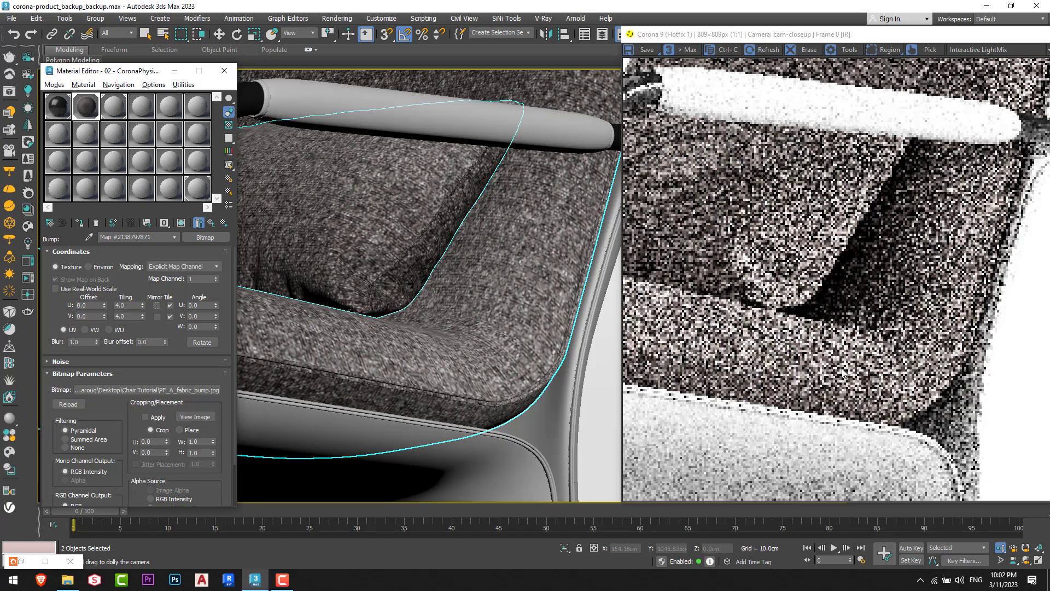
pyautogui.scroll(1, 826, 375)
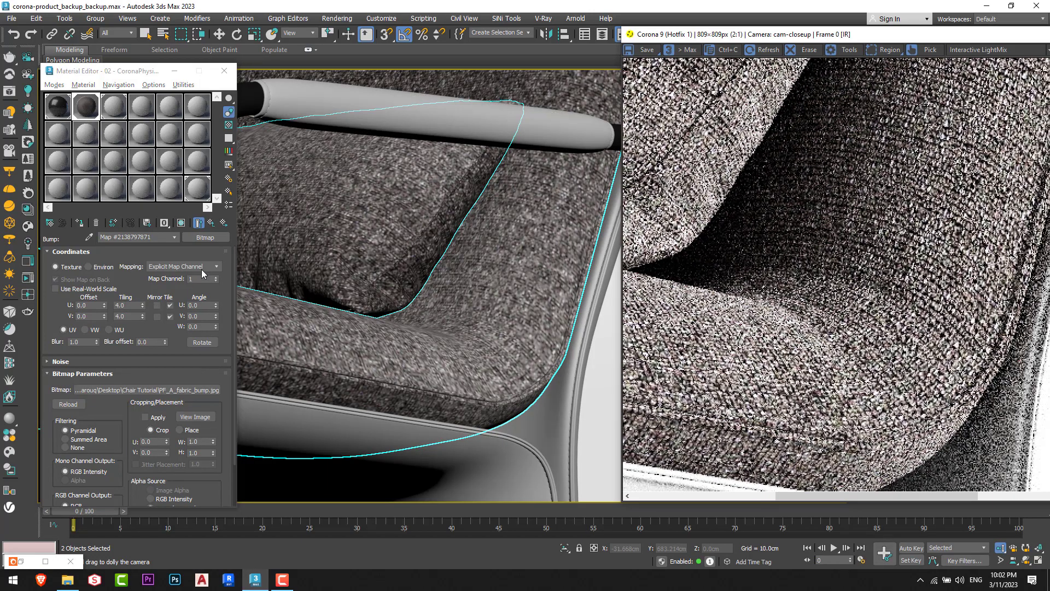
# Step: Return to the fabric material's top level and set its Bump amount to 2
pyautogui.click(211, 222)
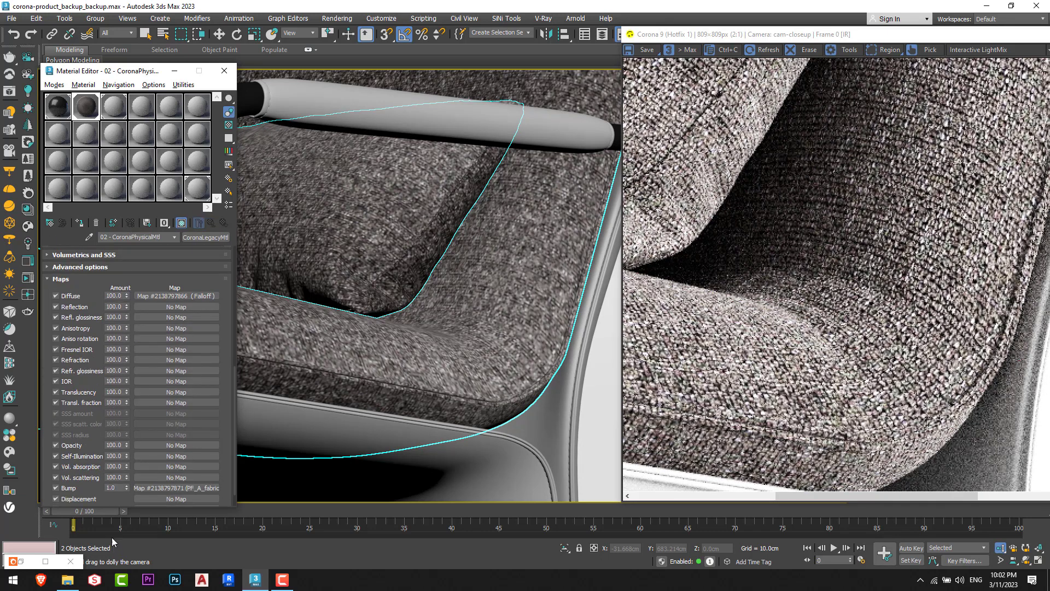
pyautogui.doubleClick(117, 487)
pyautogui.write('2')
pyautogui.press('Return')
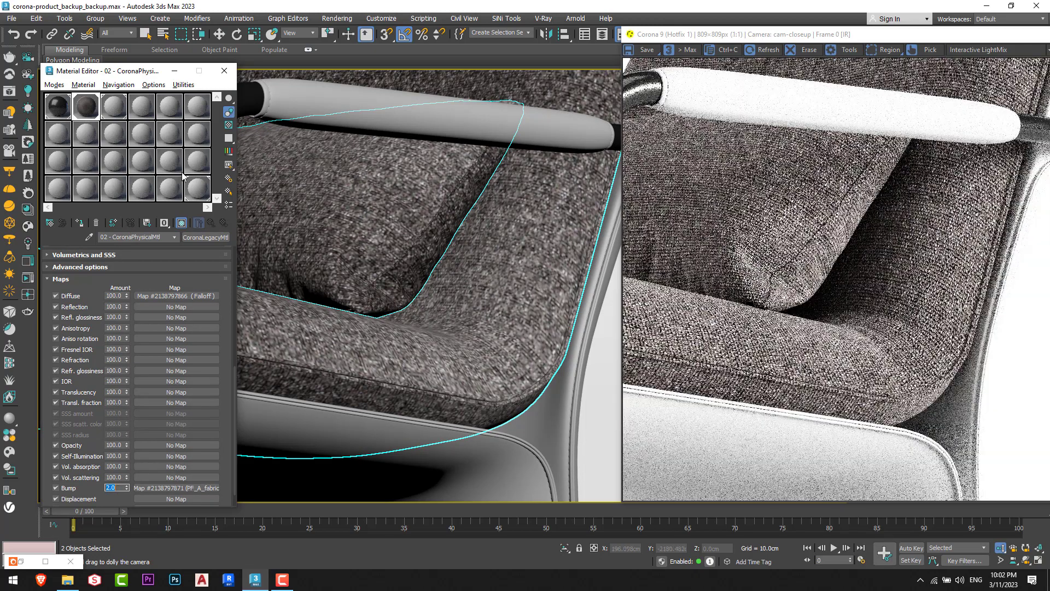
# Step: Compare the fabric with its bump map disabled and enabled, using an enlarged material preview
pyautogui.doubleClick(90, 115)
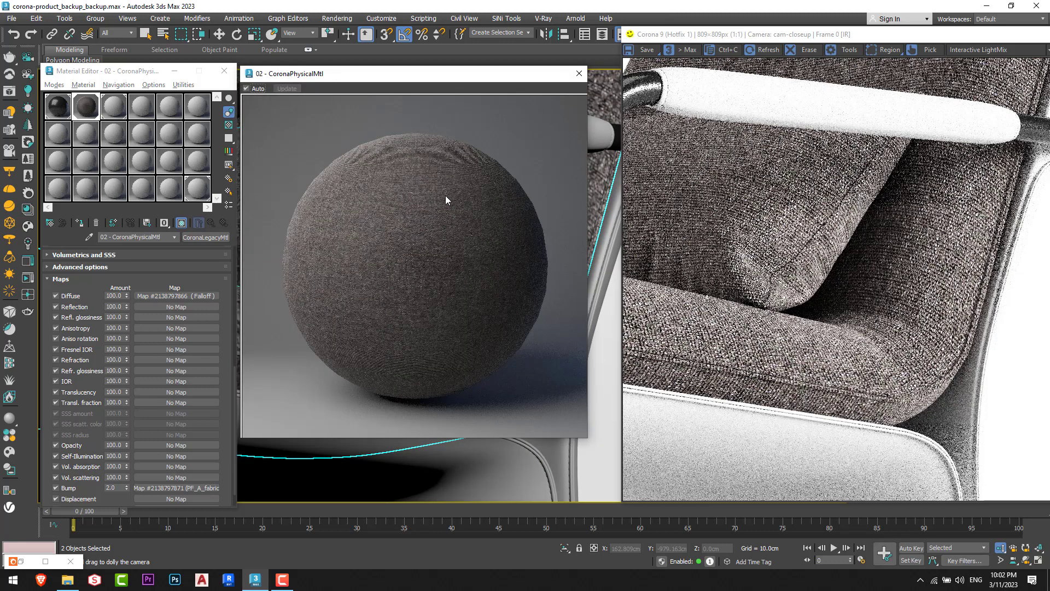
pyautogui.click(56, 488)
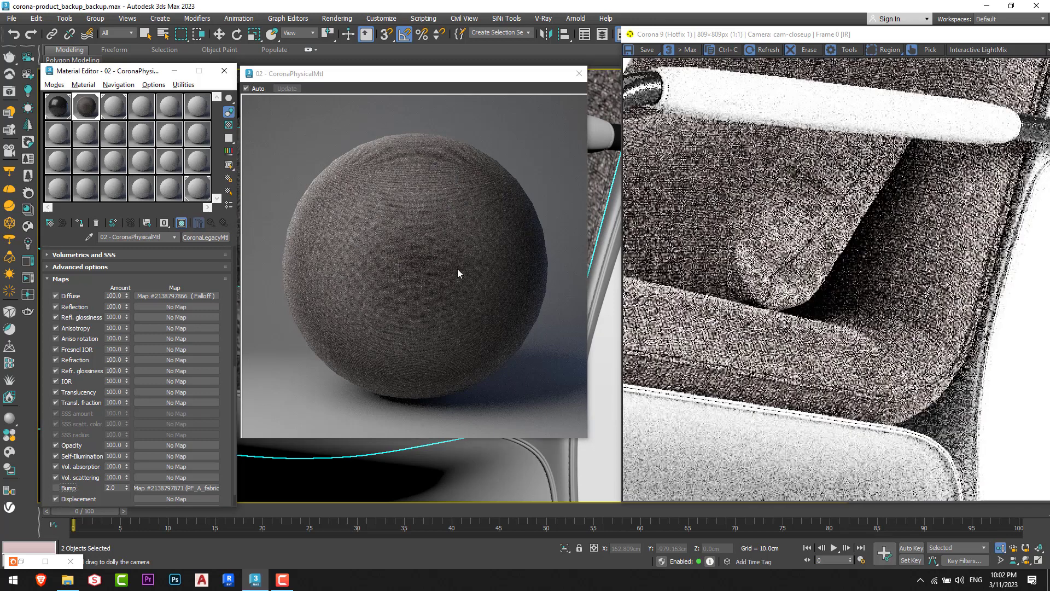
pyautogui.click(55, 488)
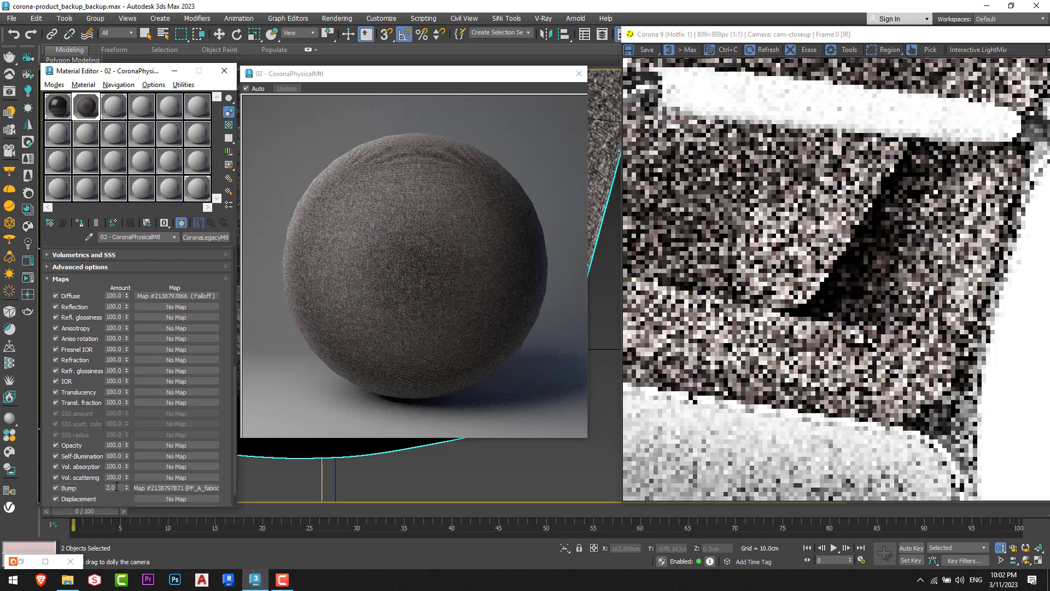
# Step: Set the fabric's Bump amount to 2.1, close the enlarged preview and check the weave up close in the render
pyautogui.click(116, 487)
pyautogui.press('BackSpace')
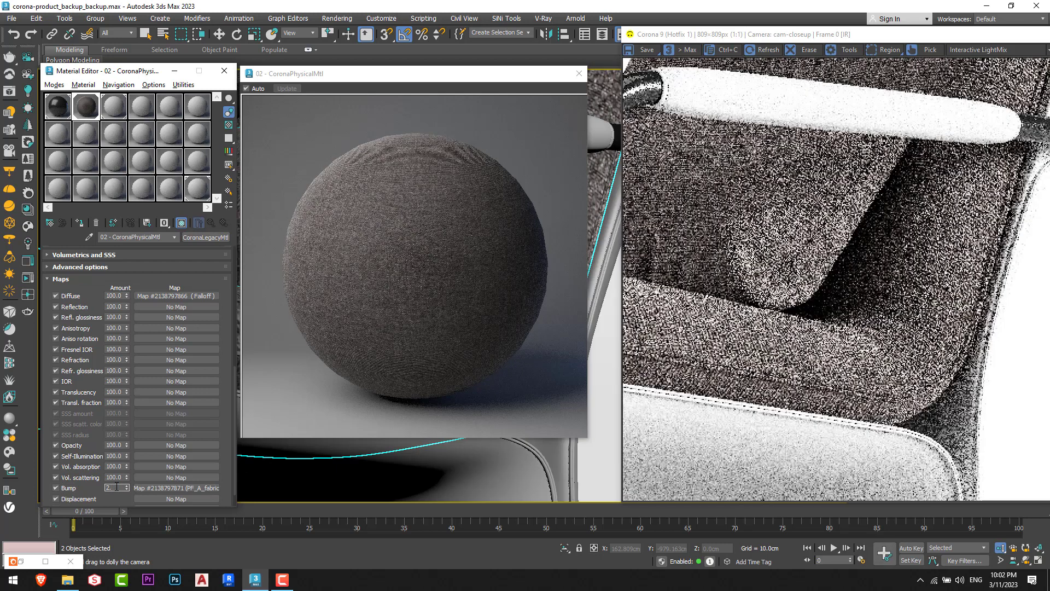
pyautogui.write('1')
pyautogui.press('Return')
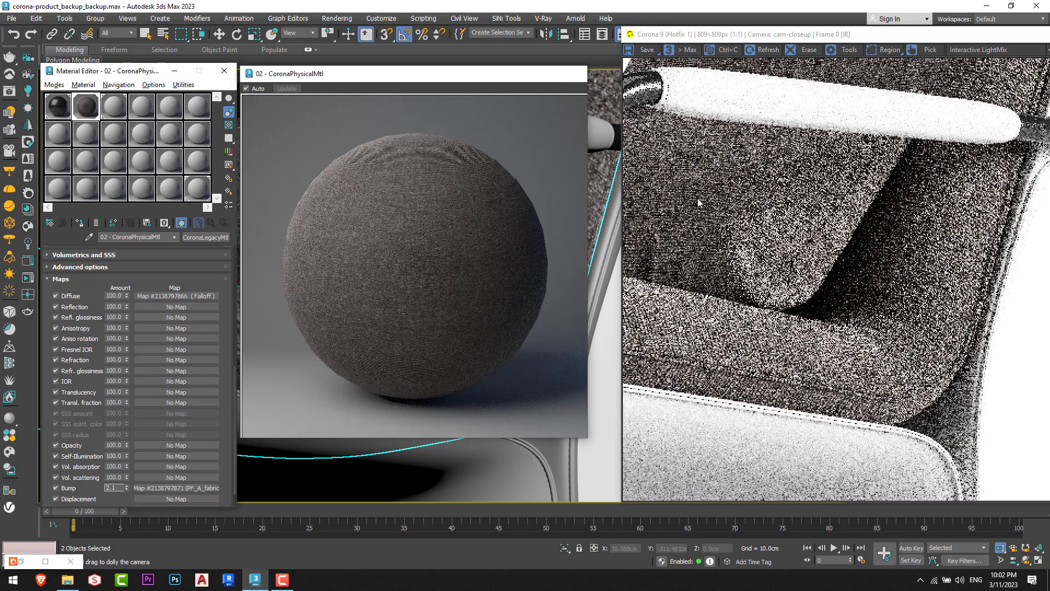
pyautogui.click(579, 73)
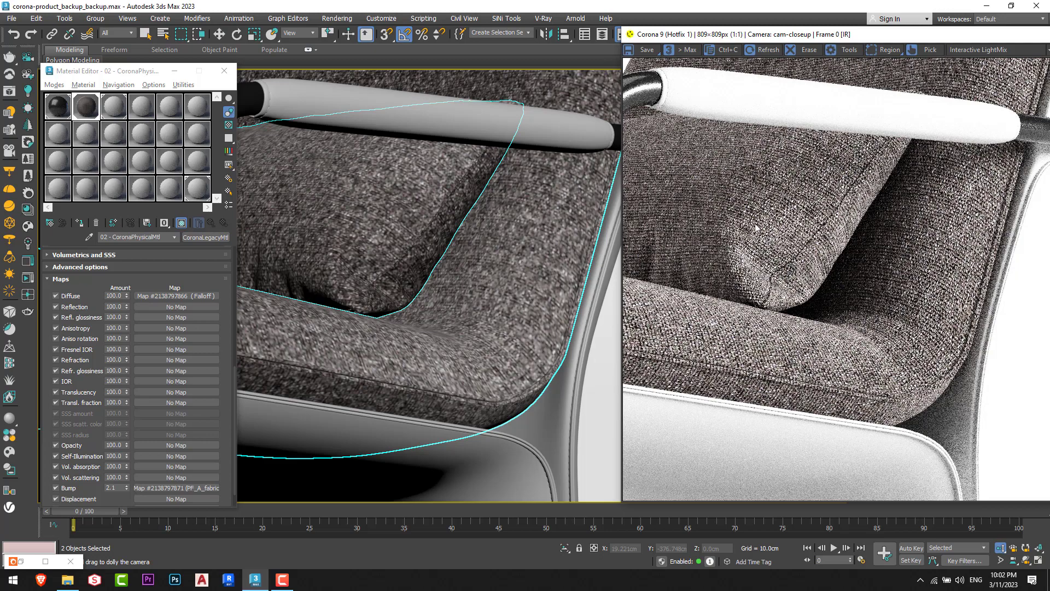
pyautogui.scroll(1, 755, 227)
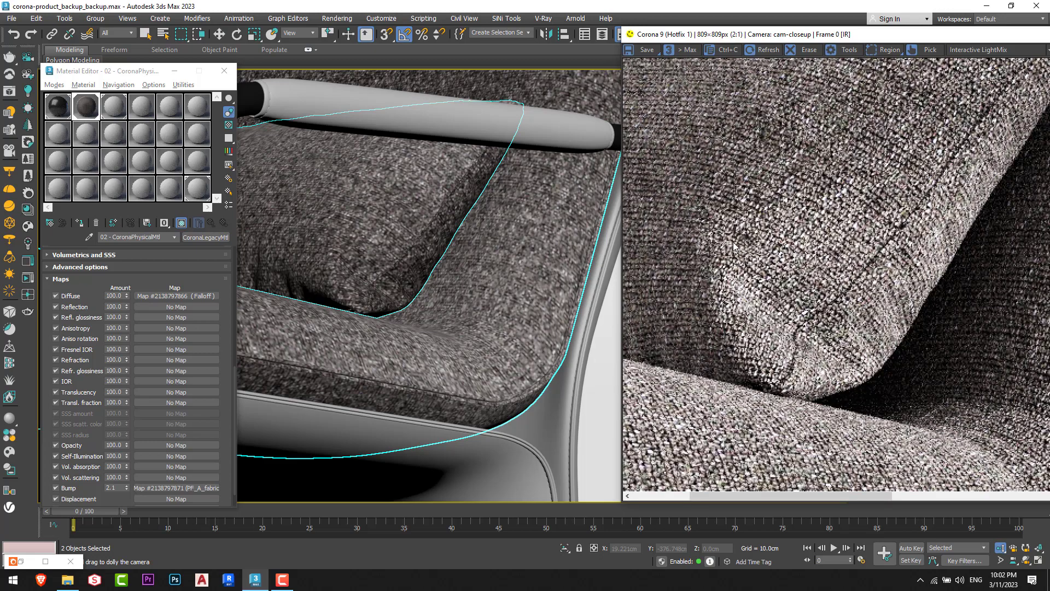
pyautogui.scroll(-1, 735, 249)
pyautogui.scroll(1, 913, 350)
pyautogui.moveTo(918, 353); pyautogui.dragTo(823, 333, button='middle')
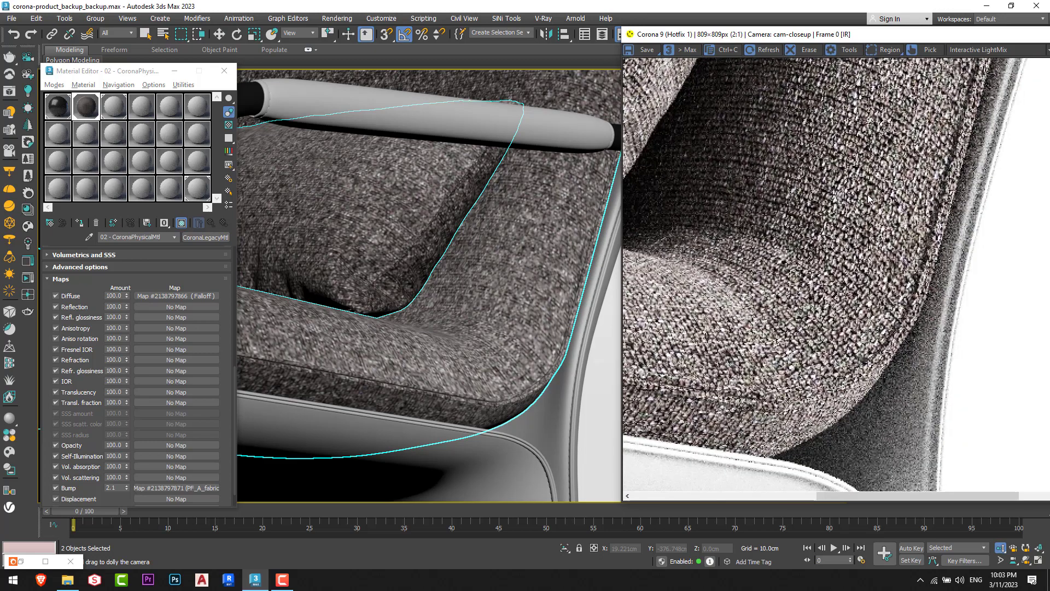
pyautogui.scroll(-1, 807, 328)
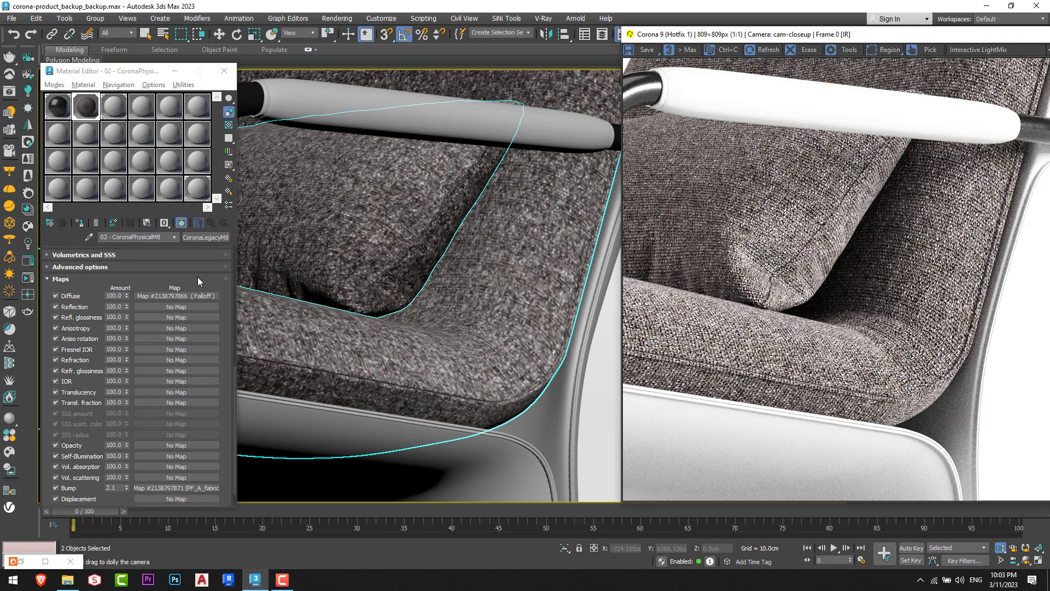
# Step: Switch the view to cam-front and assign the third sample material to the headrest, armrests, chair shell and ottoman shell
pyautogui.press('c')
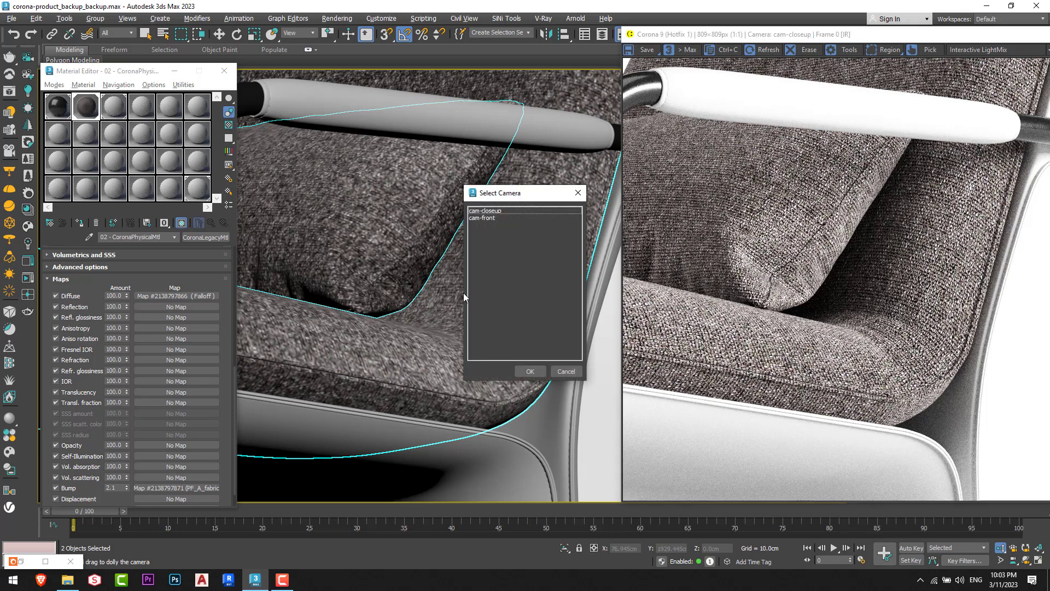
pyautogui.doubleClick(490, 218)
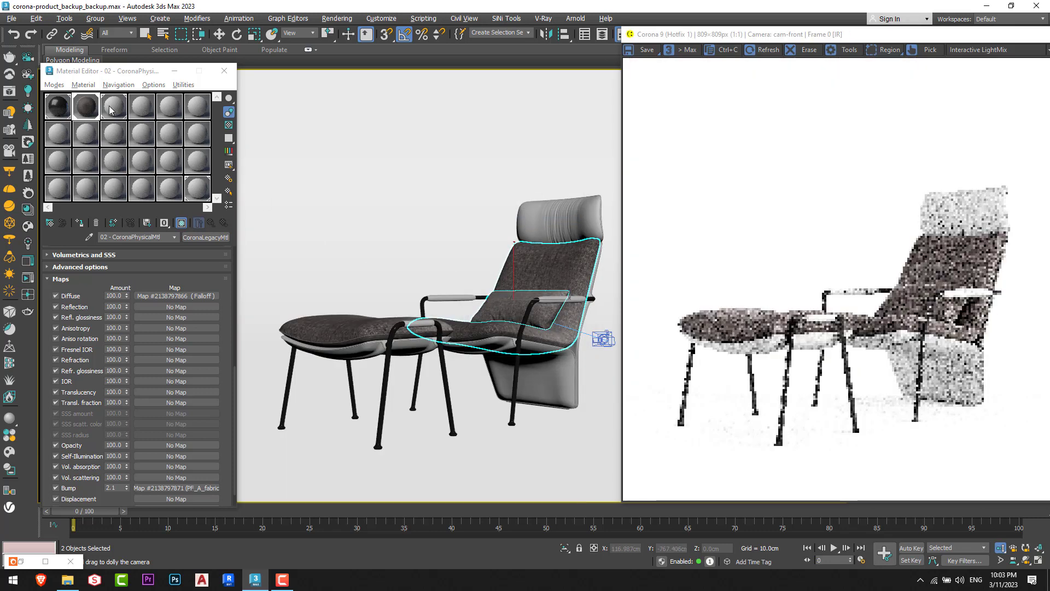
pyautogui.click(114, 106)
pyautogui.press('w')
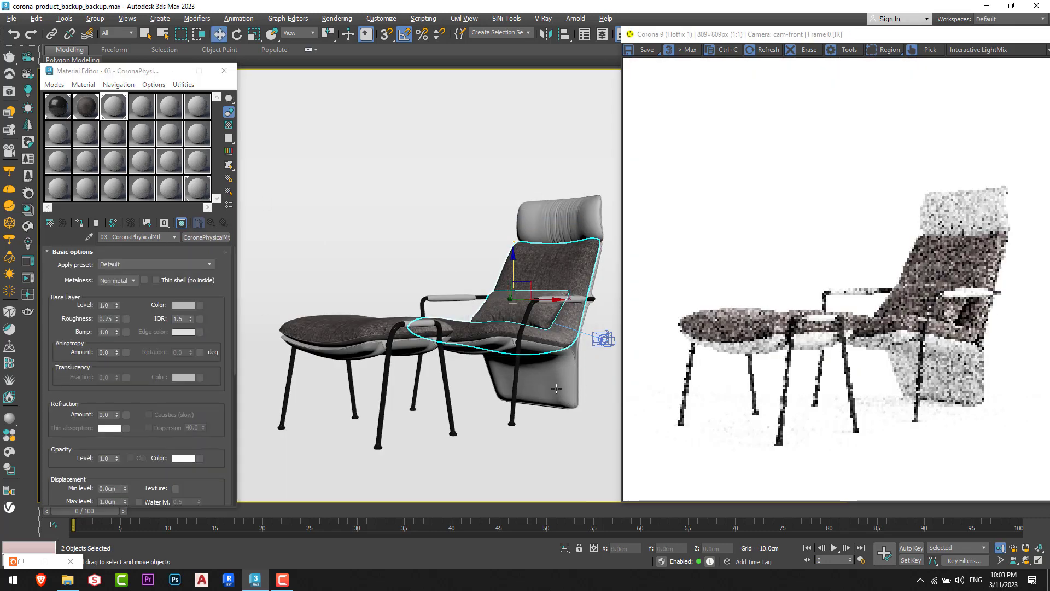
pyautogui.click(405, 344)
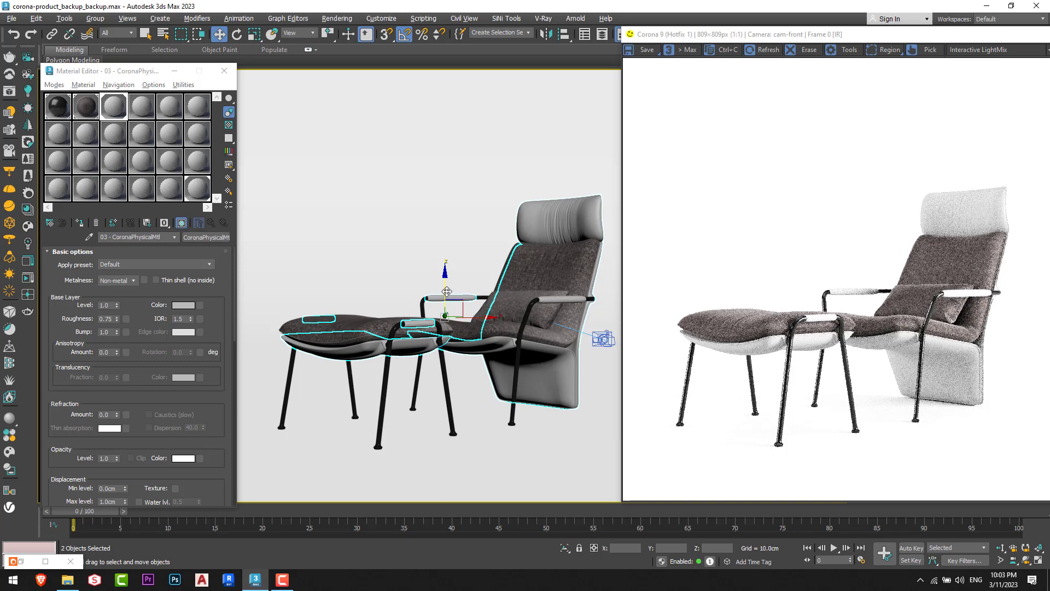
pyautogui.moveTo(446, 293)
pyautogui.mouseDown()
pyautogui.moveTo(447, 343)
pyautogui.moveTo(446, 278)
pyautogui.mouseUp()
pyautogui.hotkey('ctrl', 'z')
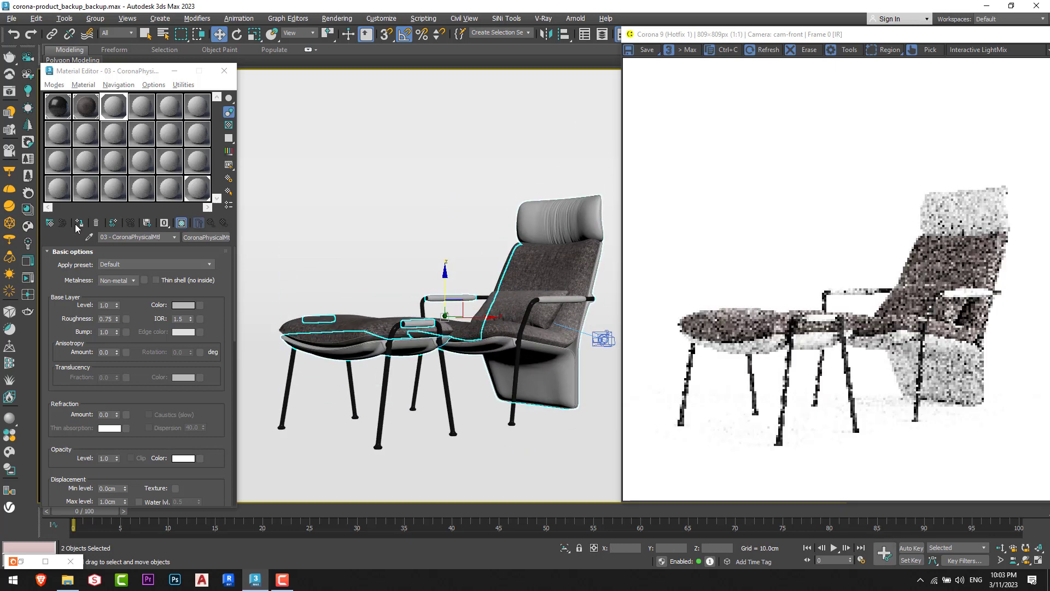
pyautogui.click(112, 222)
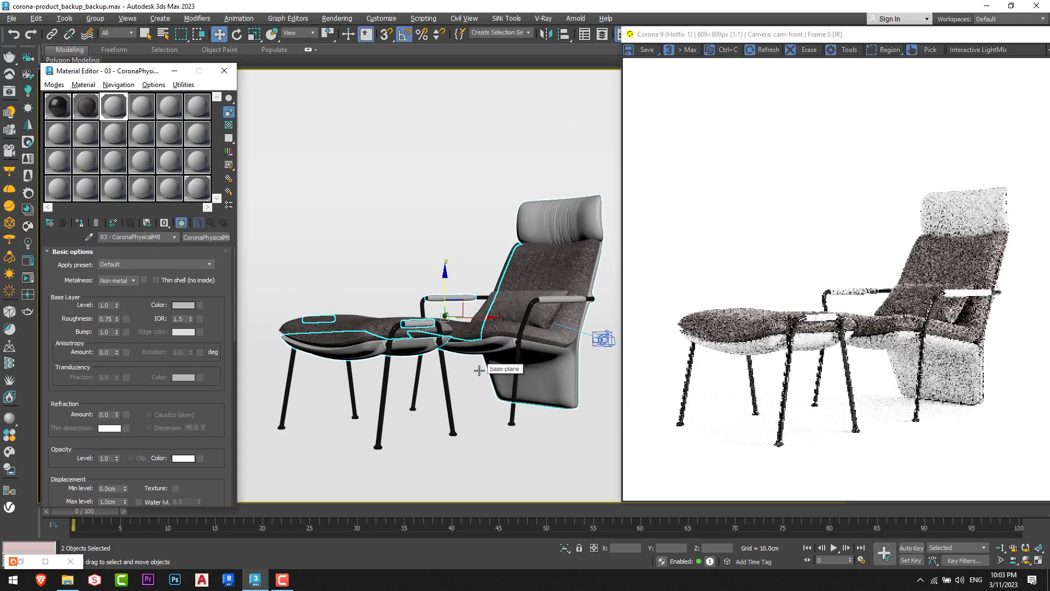
# Step: Change the third material's type to CoronaLegacyMtl and add a Falloff map to its diffuse color
pyautogui.click(206, 238)
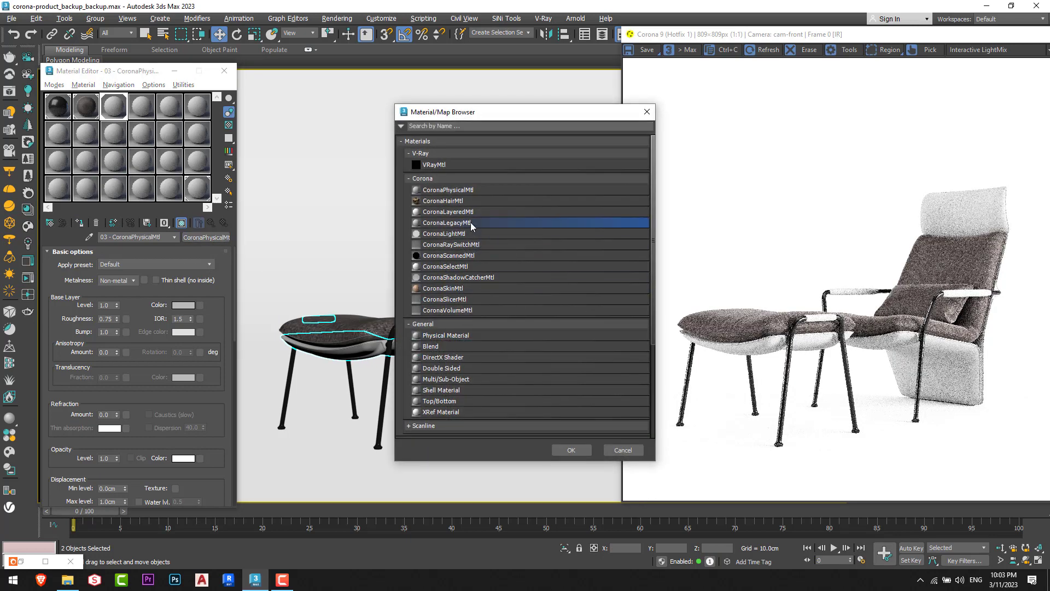
pyautogui.doubleClick(446, 223)
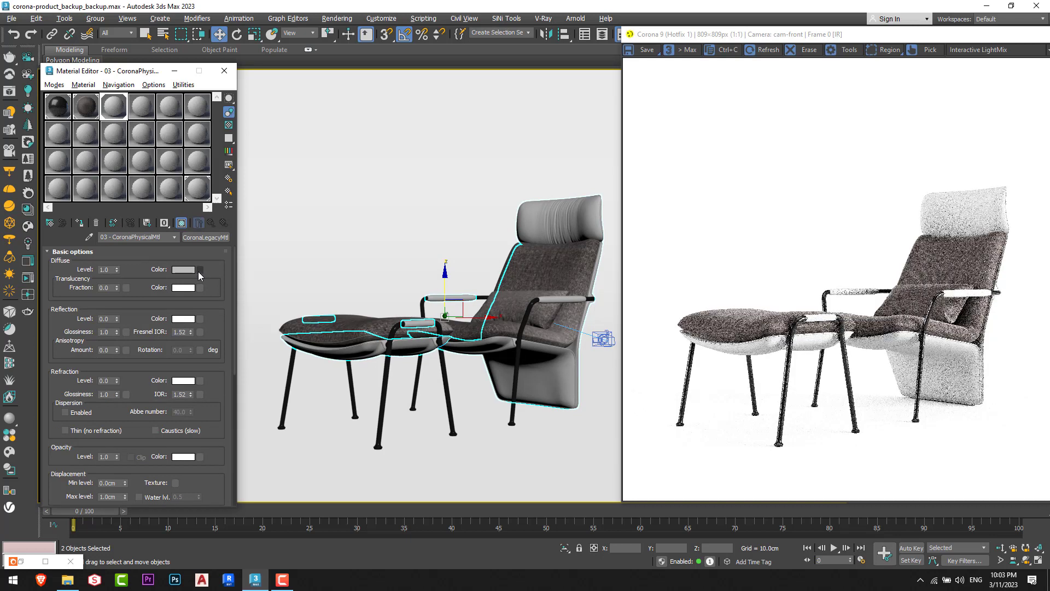
pyautogui.click(200, 271)
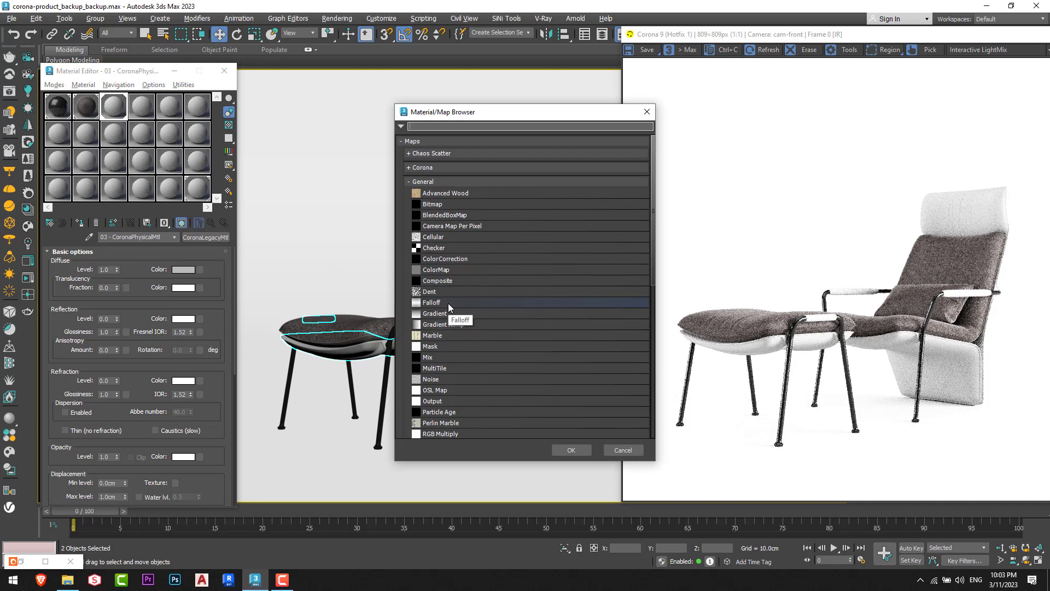
pyautogui.doubleClick(432, 303)
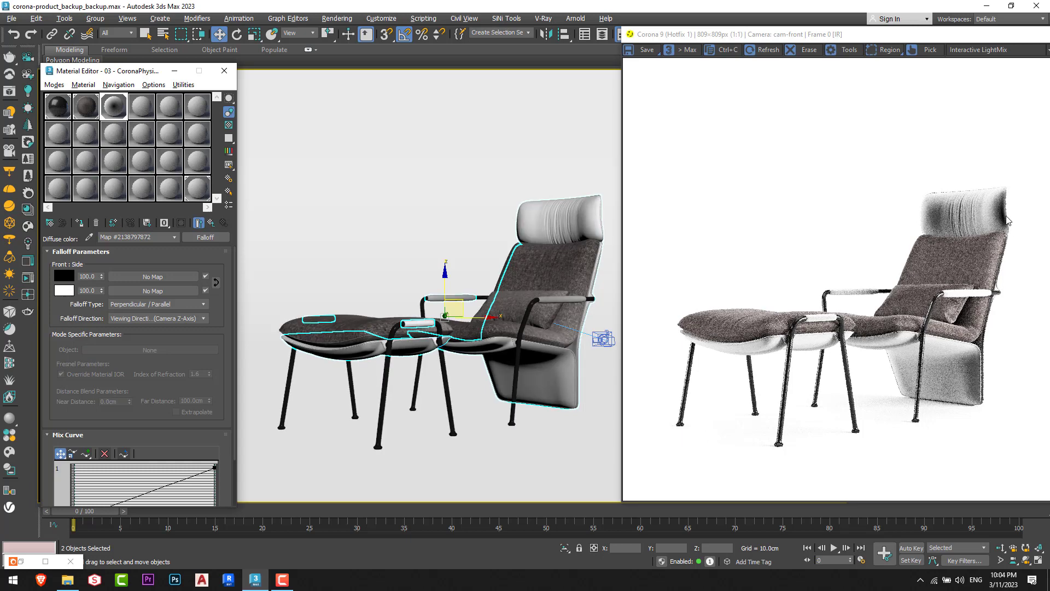
# Step: Inspect PF_A_leather_diff.jpg in the image viewer and load it as a Bitmap in the Falloff's front slot
pyautogui.click(149, 276)
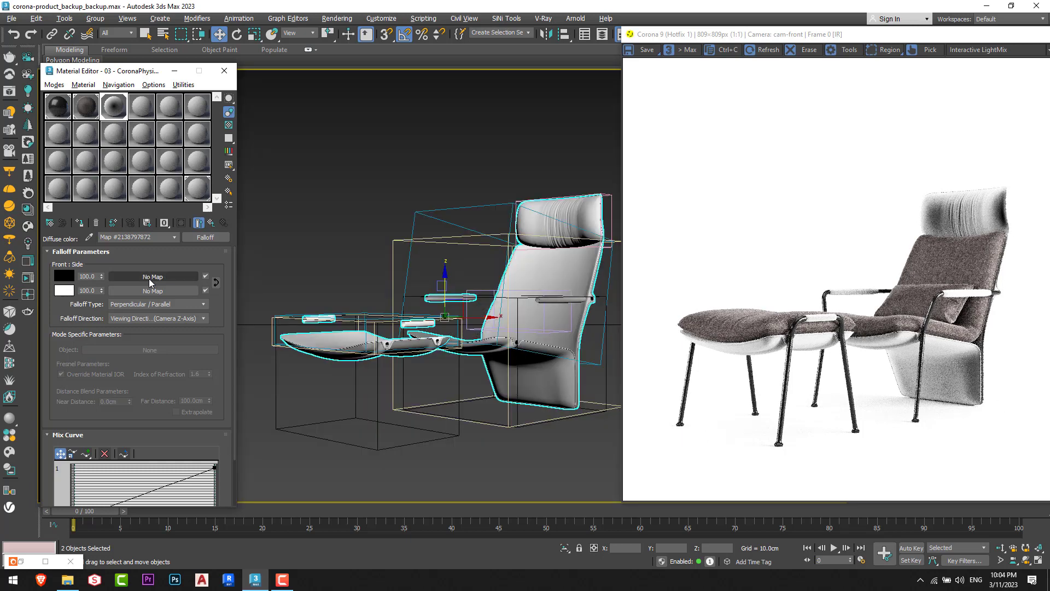
pyautogui.press('Escape')
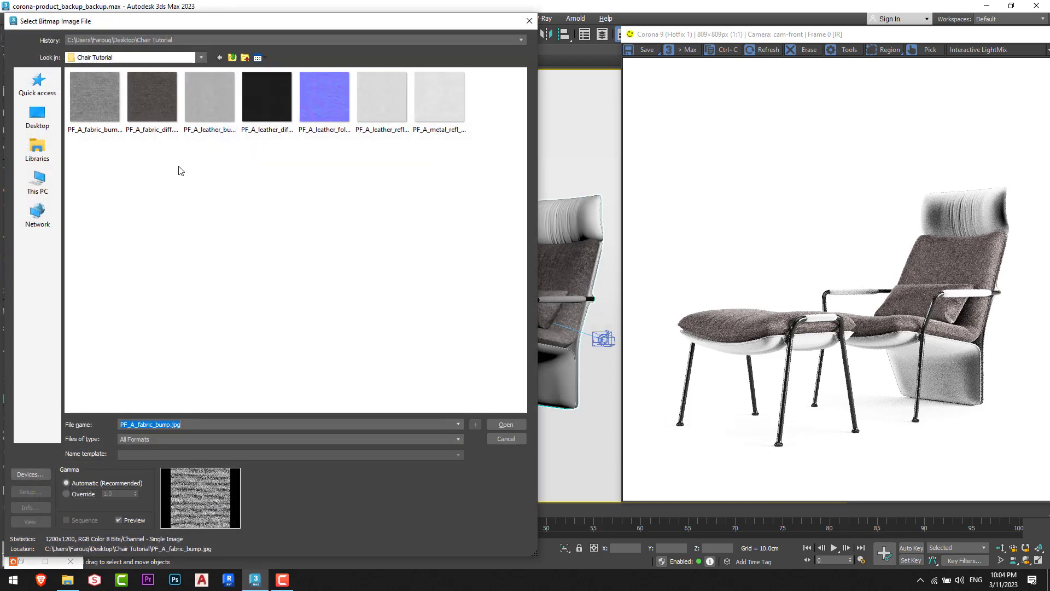
pyautogui.click(267, 104)
pyautogui.rightClick(275, 125)
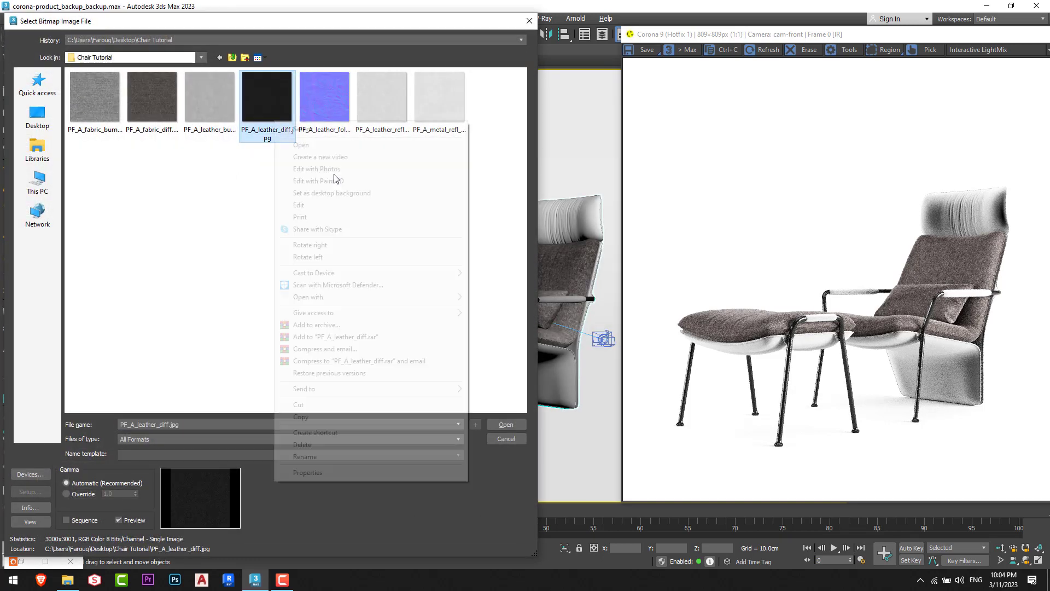
pyautogui.click(295, 143)
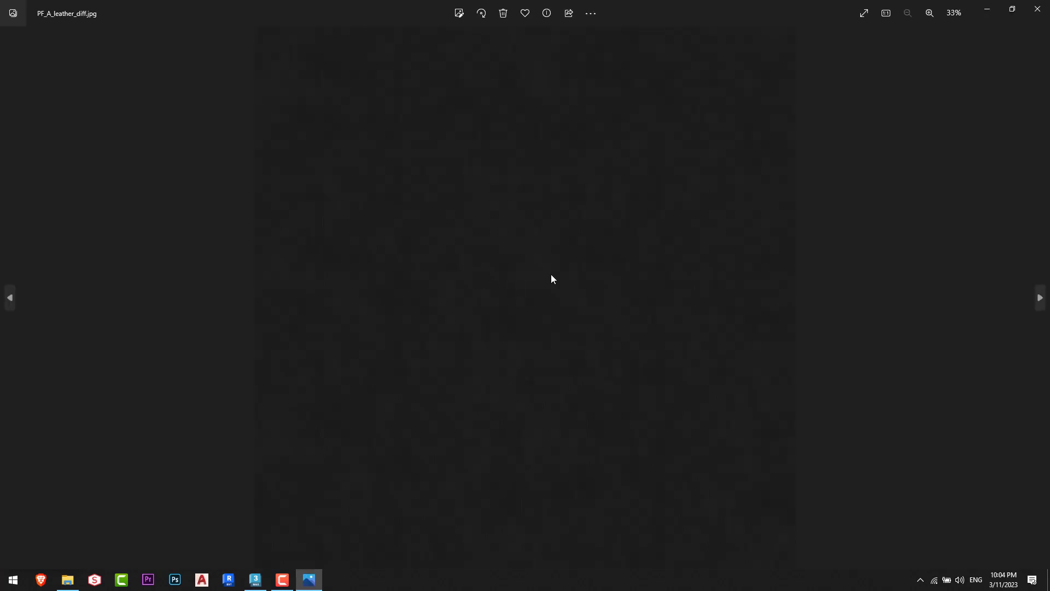
pyautogui.scroll(5, 570, 272)
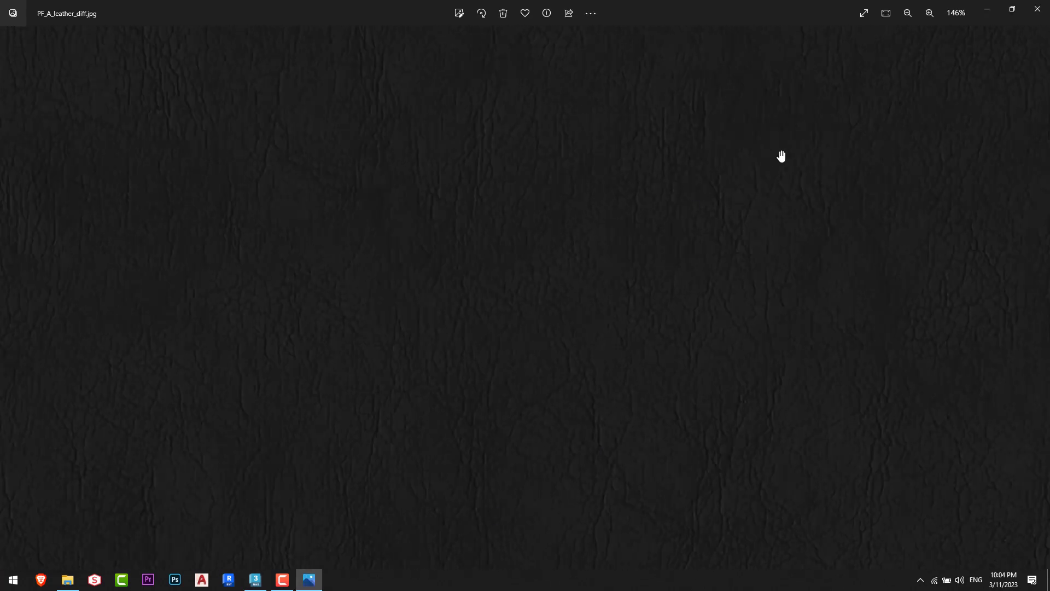
pyautogui.click(1037, 9)
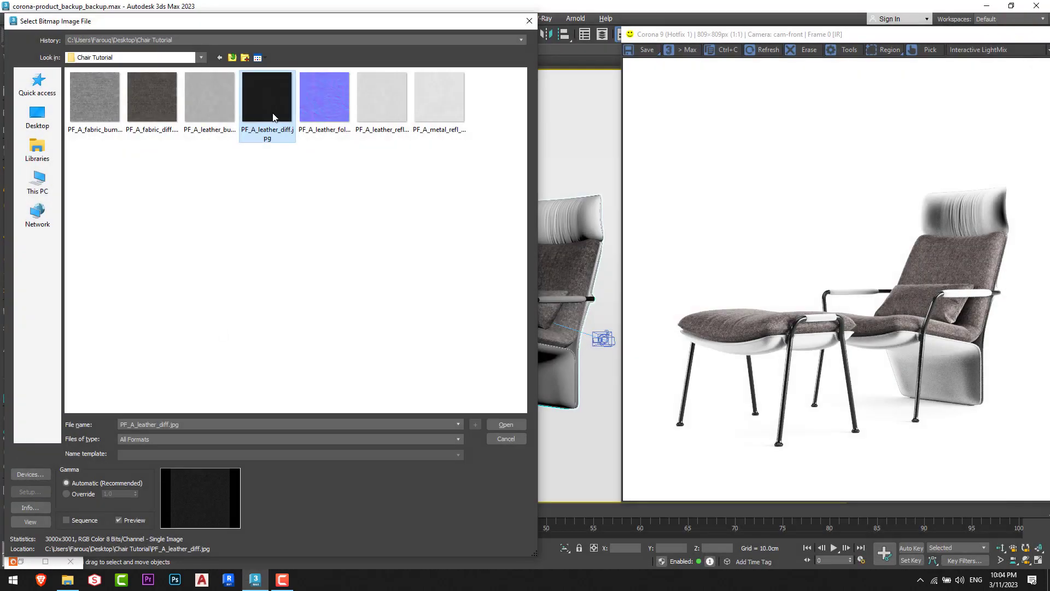
pyautogui.doubleClick(274, 117)
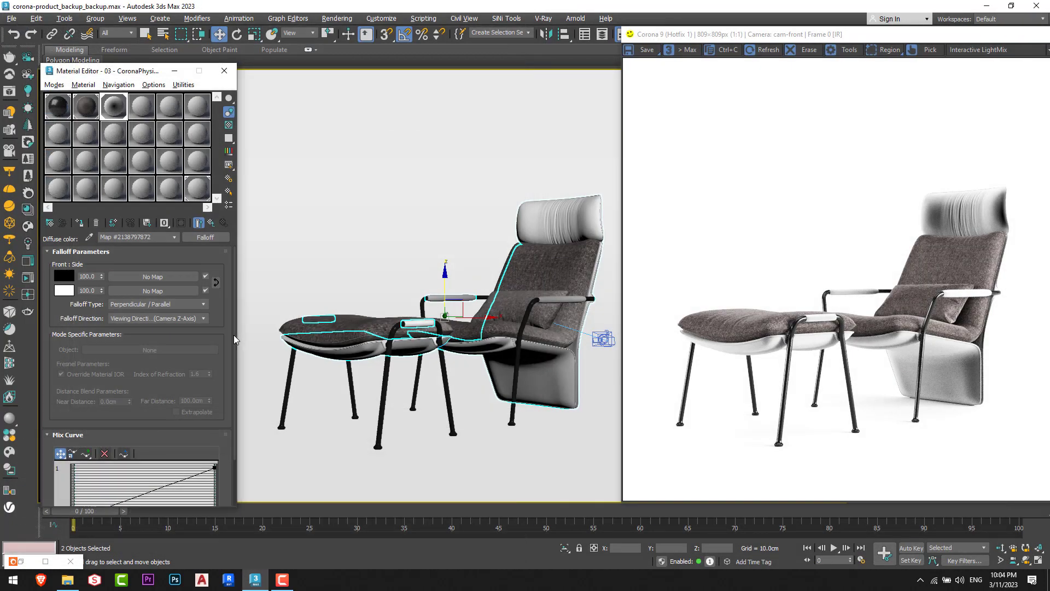
# Step: Return to the Falloff map and duplicate the front leather bitmap into the side slot
pyautogui.click(211, 223)
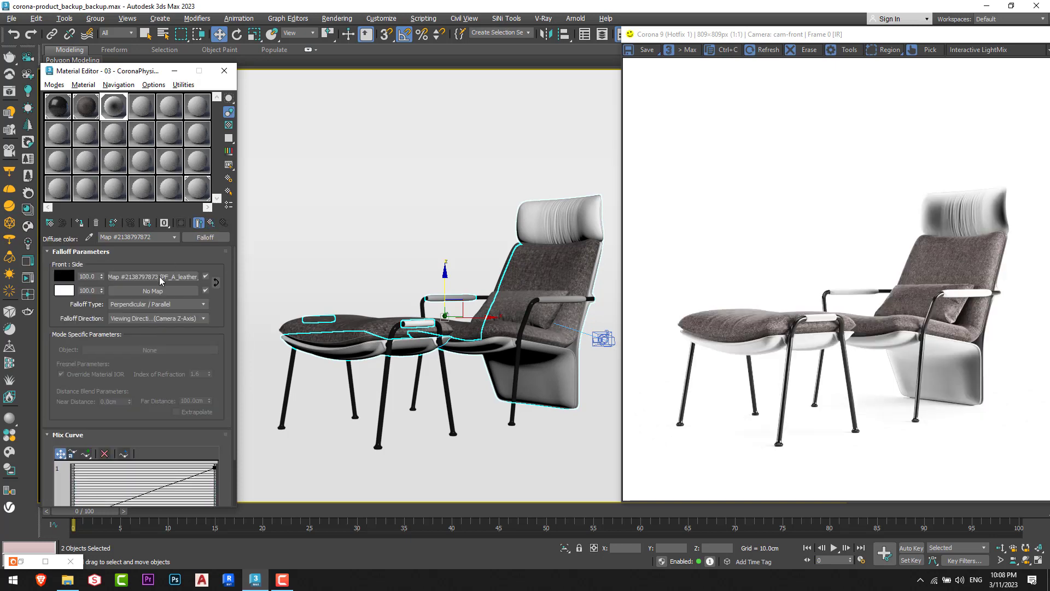
pyautogui.moveTo(175, 278); pyautogui.dragTo(153, 291)
pyautogui.click(116, 322)
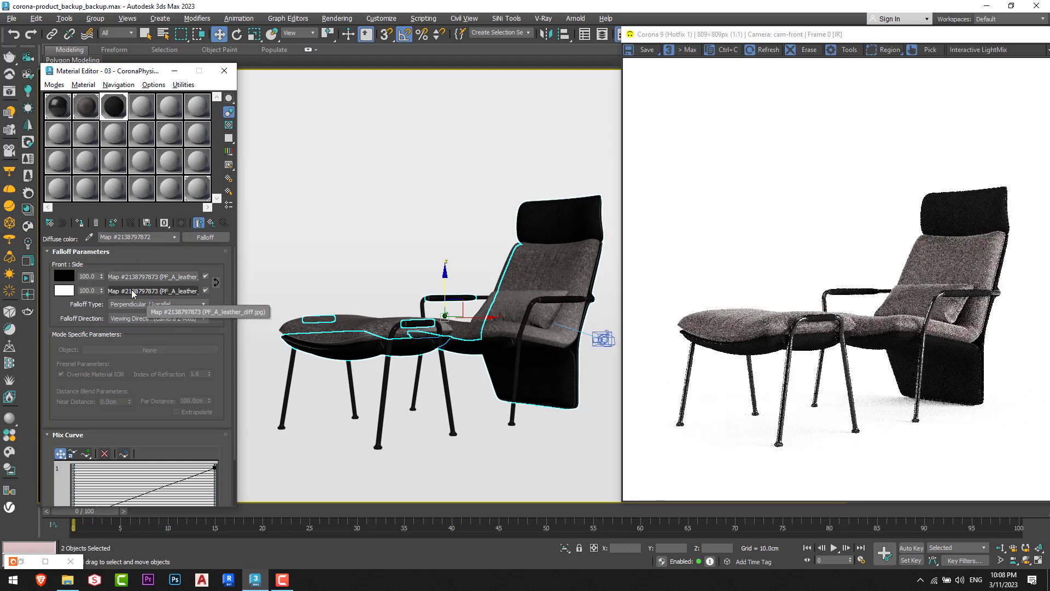
# Step: Add a Bezier-Smooth point to the Falloff's mix curve, pull it down toward the side end and check the leather in the render
pyautogui.scroll(-2, 176, 342)
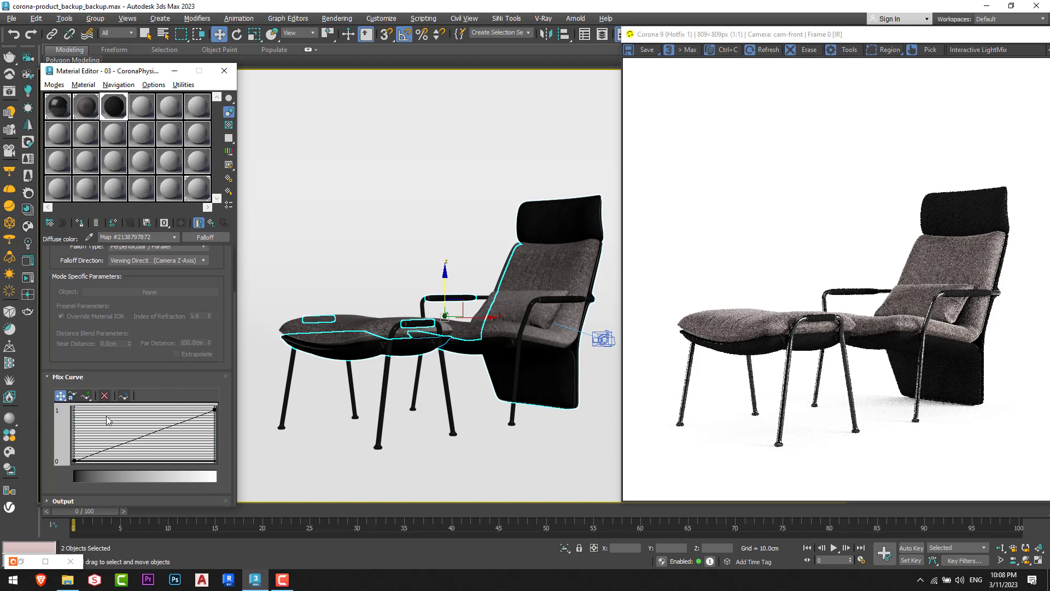
pyautogui.click(86, 396)
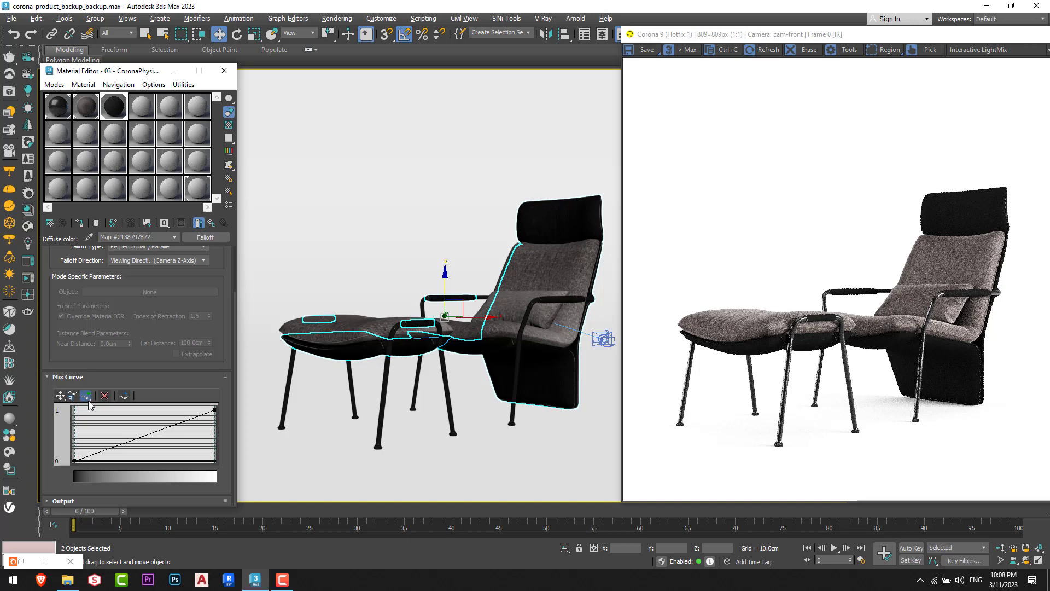
pyautogui.click(143, 434)
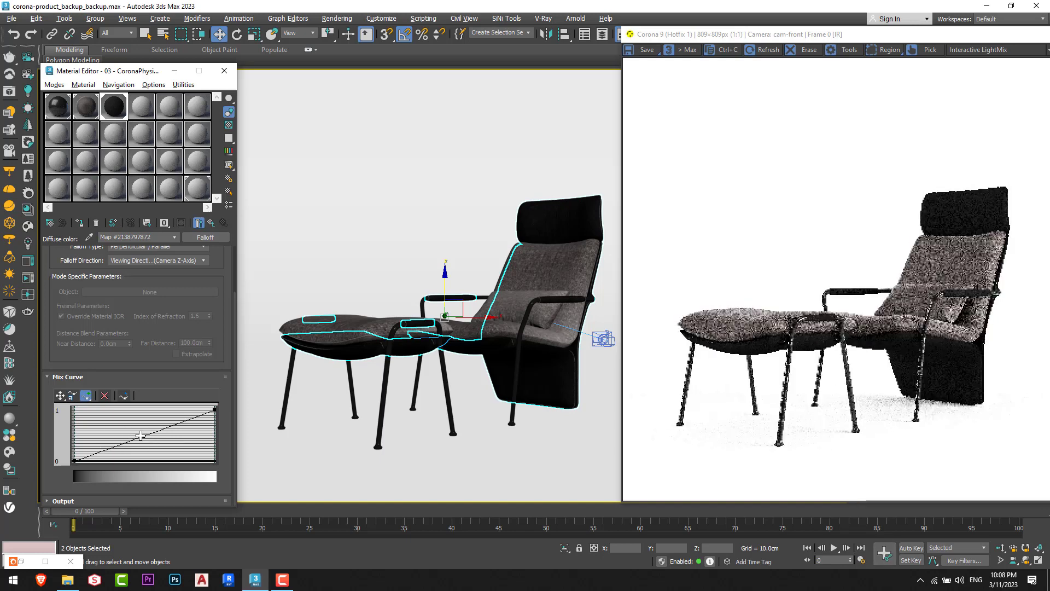
pyautogui.rightClick(143, 435)
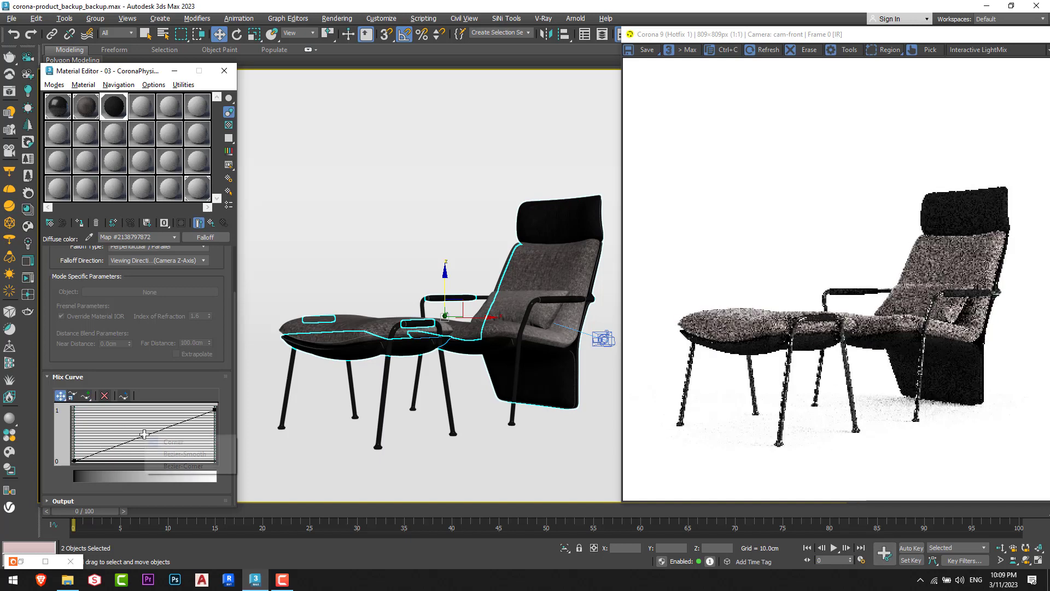
pyautogui.click(200, 457)
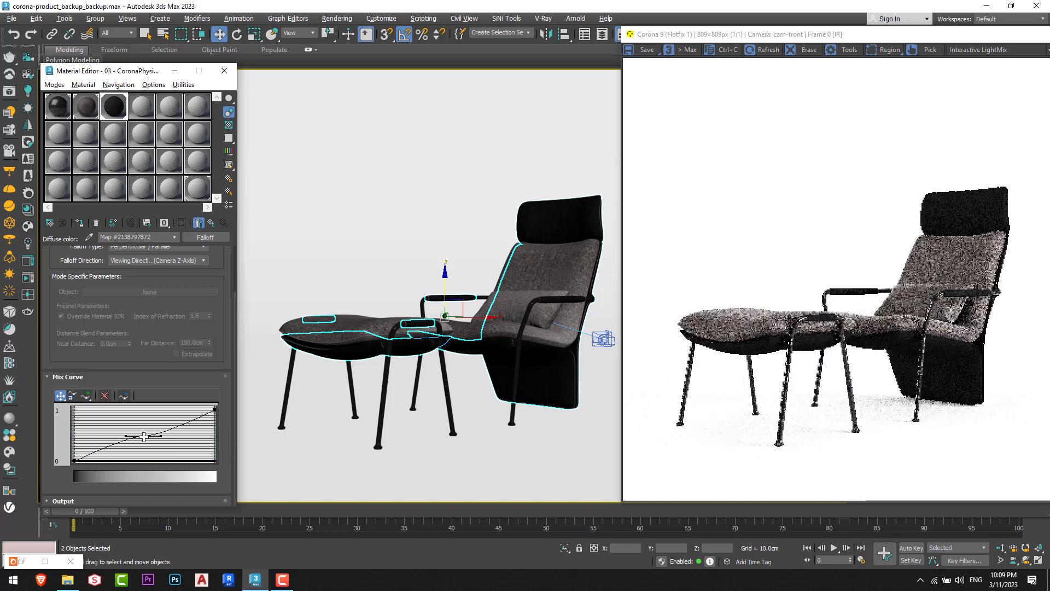
pyautogui.moveTo(143, 436); pyautogui.dragTo(179, 455)
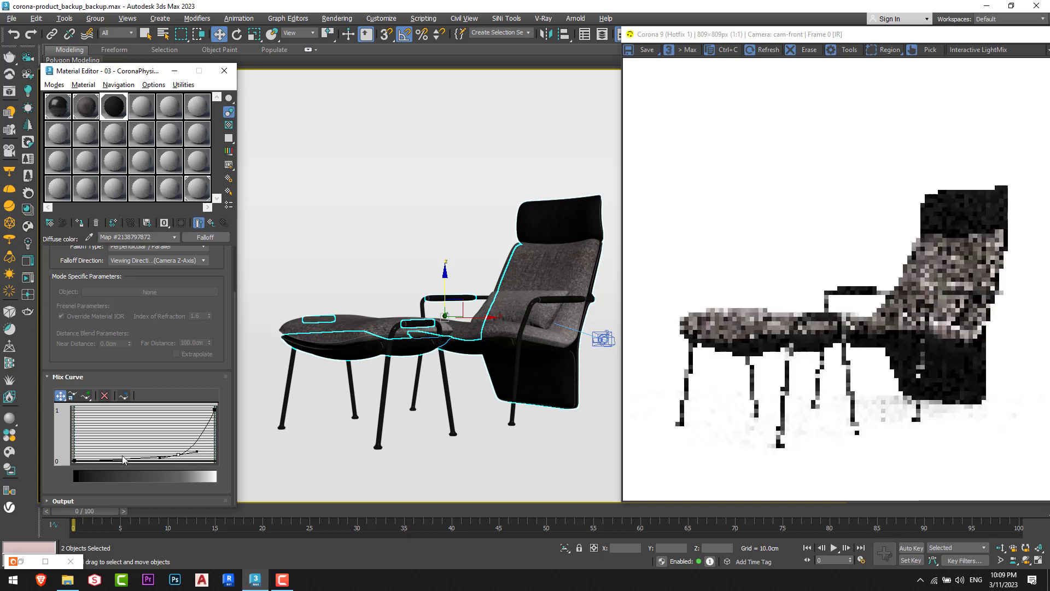
pyautogui.scroll(1, 959, 381)
pyautogui.moveTo(960, 378); pyautogui.dragTo(946, 418, button='middle')
pyautogui.scroll(2, 164, 315)
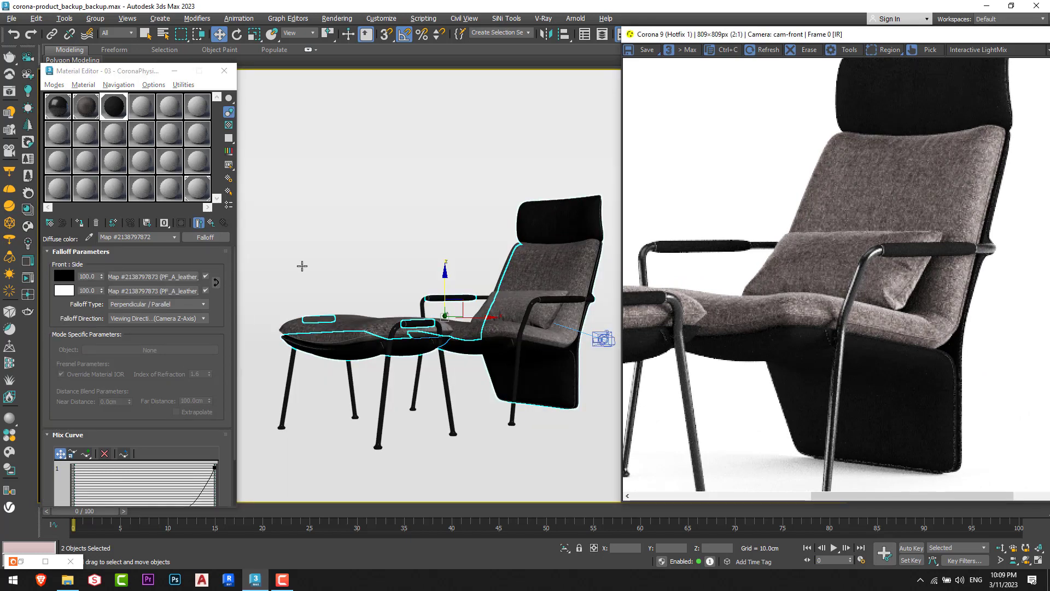
# Step: Return to the leather material's base level, set its reflection level to 1.0 and check the headrest in the render
pyautogui.click(210, 223)
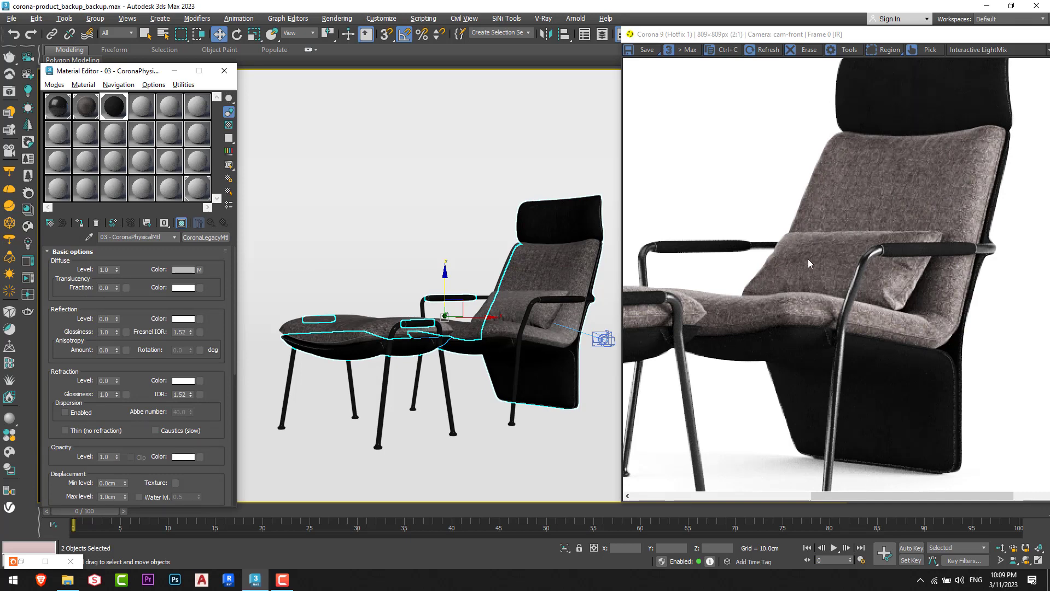
pyautogui.scroll(-1, 894, 177)
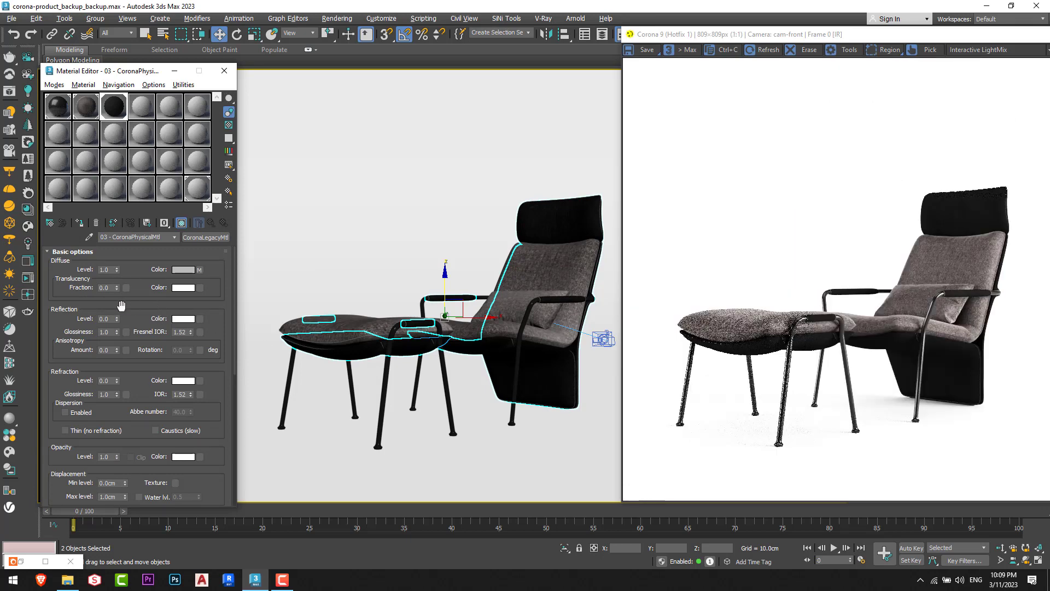
pyautogui.moveTo(117, 319); pyautogui.dragTo(111, 310)
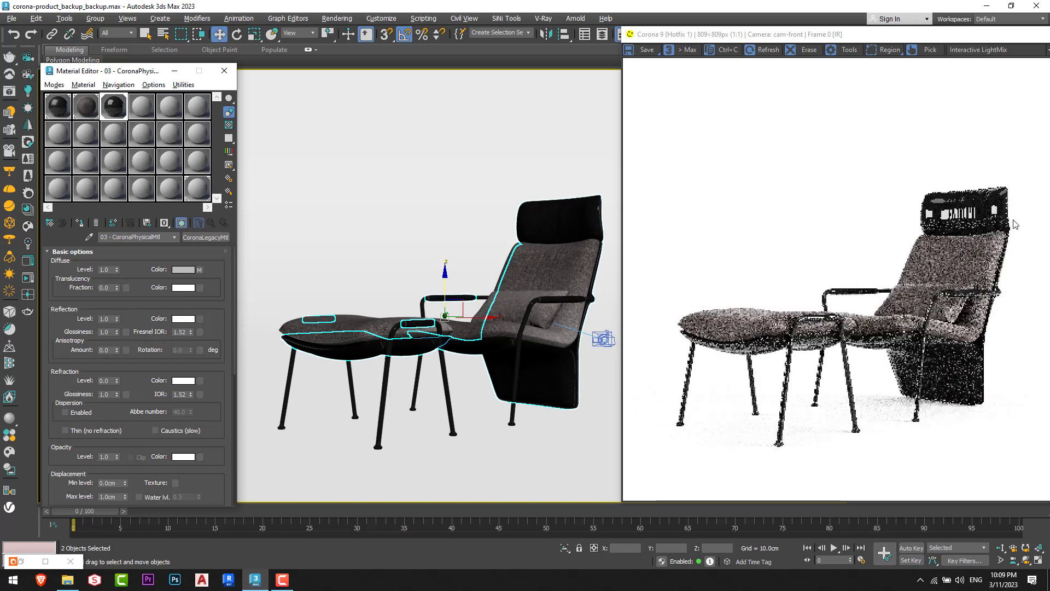
pyautogui.scroll(1, 936, 228)
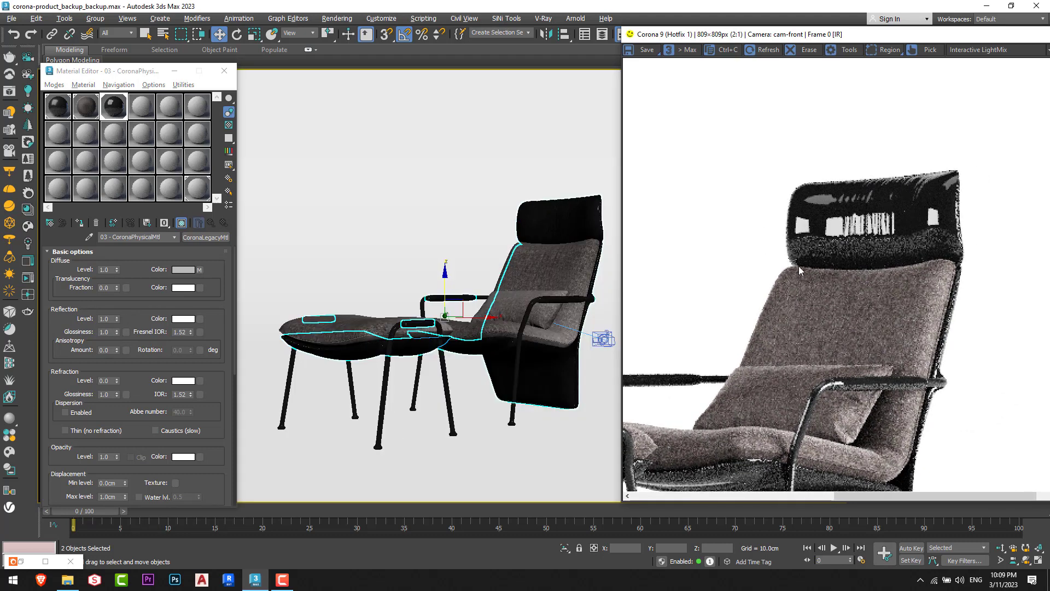
# Step: Set the leather's reflection glossiness to 0.8 and check the headrest highlights in the render
pyautogui.doubleClick(106, 332)
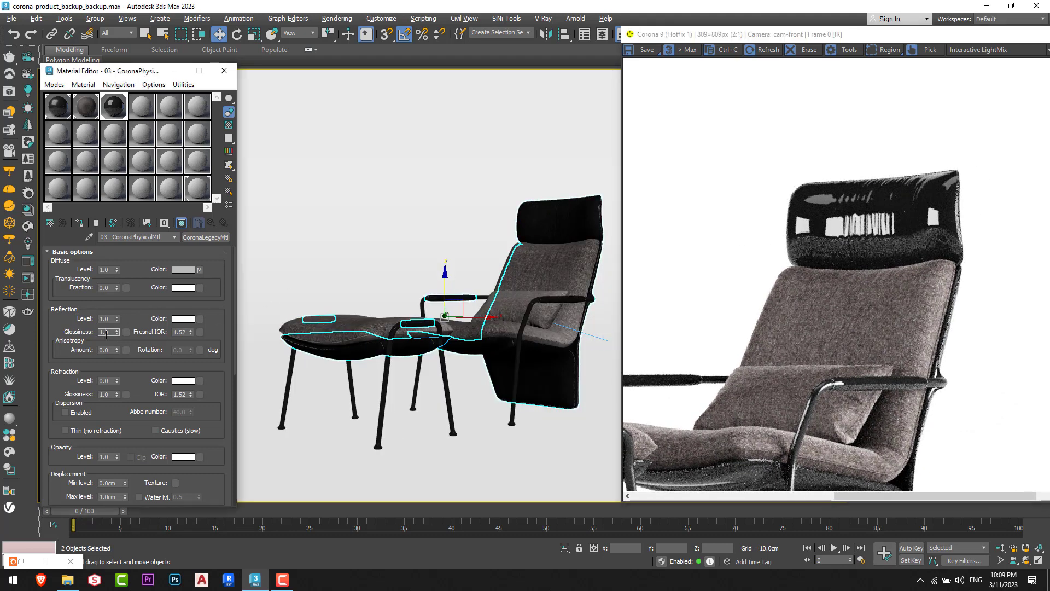
pyautogui.write('.8')
pyautogui.press('Return')
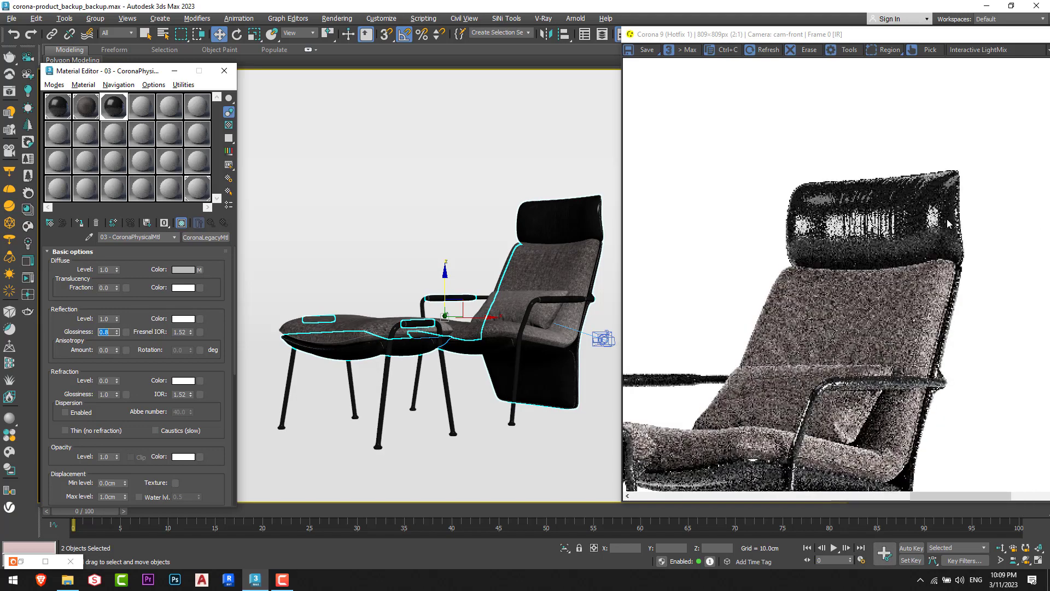
pyautogui.scroll(2, 977, 267)
pyautogui.scroll(-1, 977, 266)
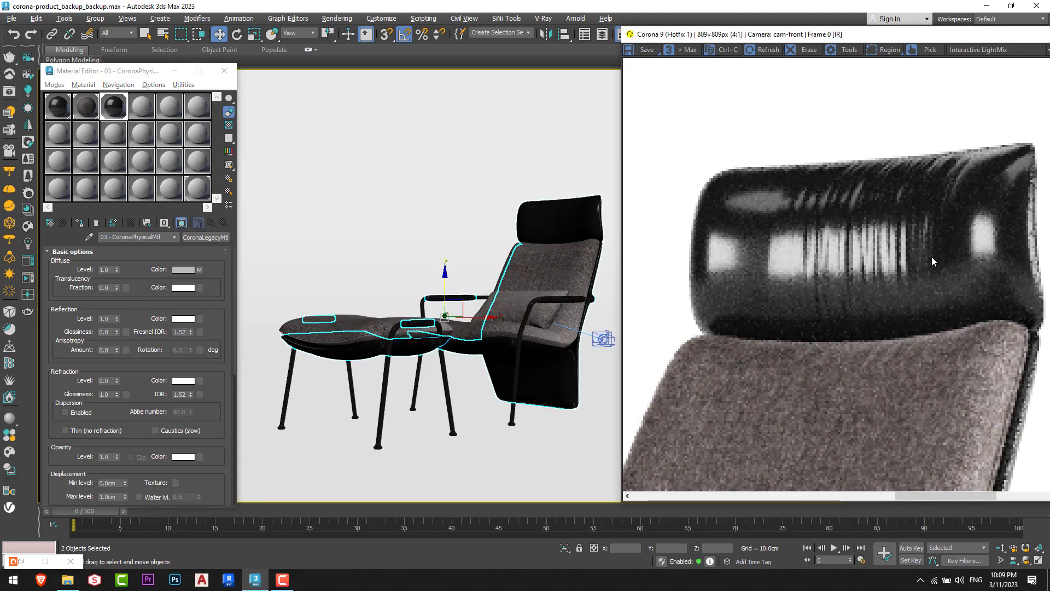
# Step: Set the leather's reflection glossiness to 0.65 and inspect the headrest and lower shell in the render
pyautogui.click(105, 332)
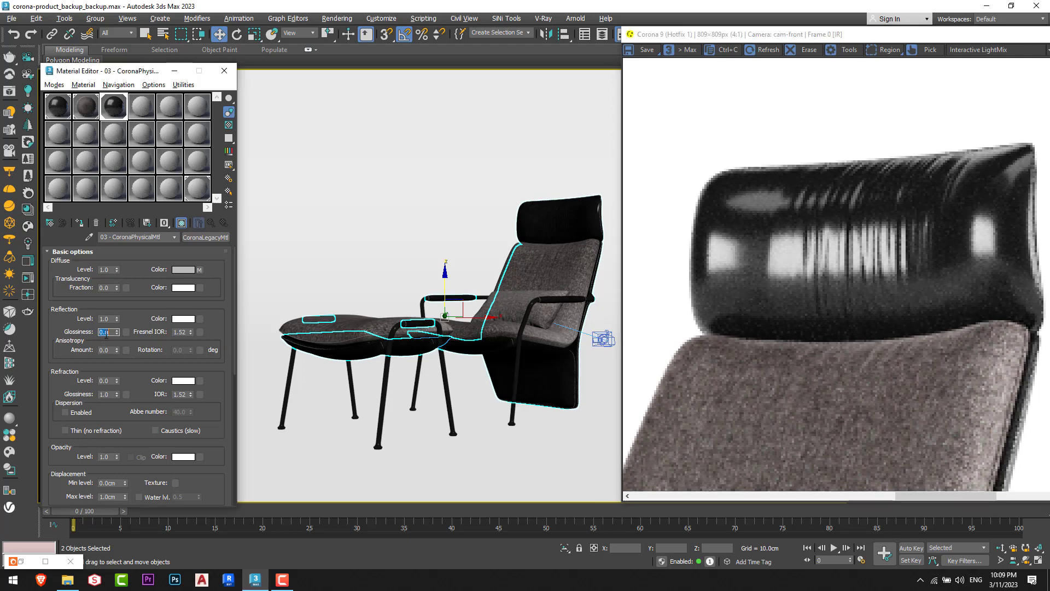
pyautogui.write('0.65')
pyautogui.press('Return')
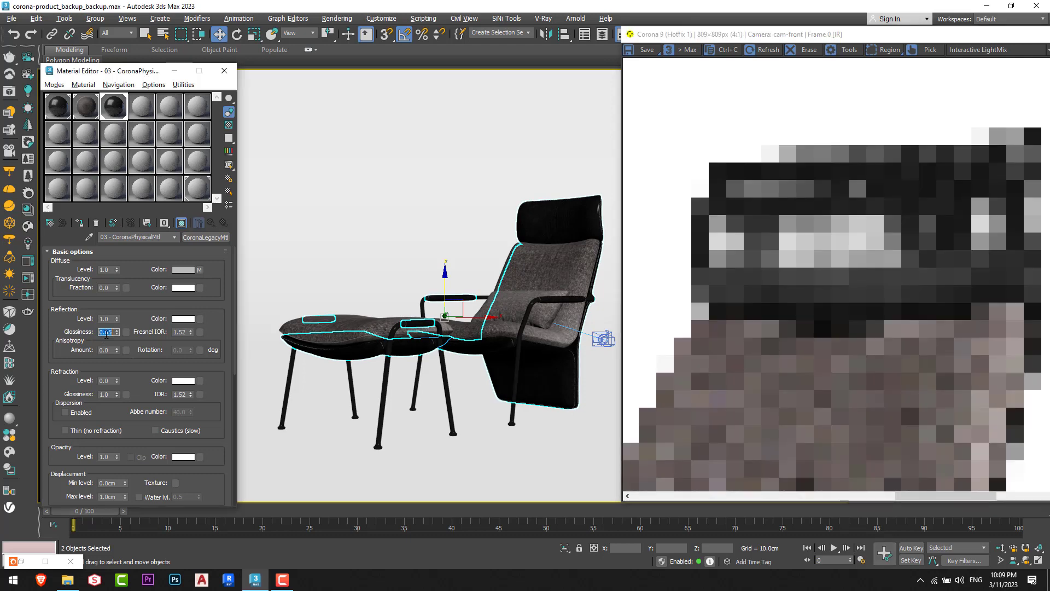
pyautogui.scroll(-1, 935, 252)
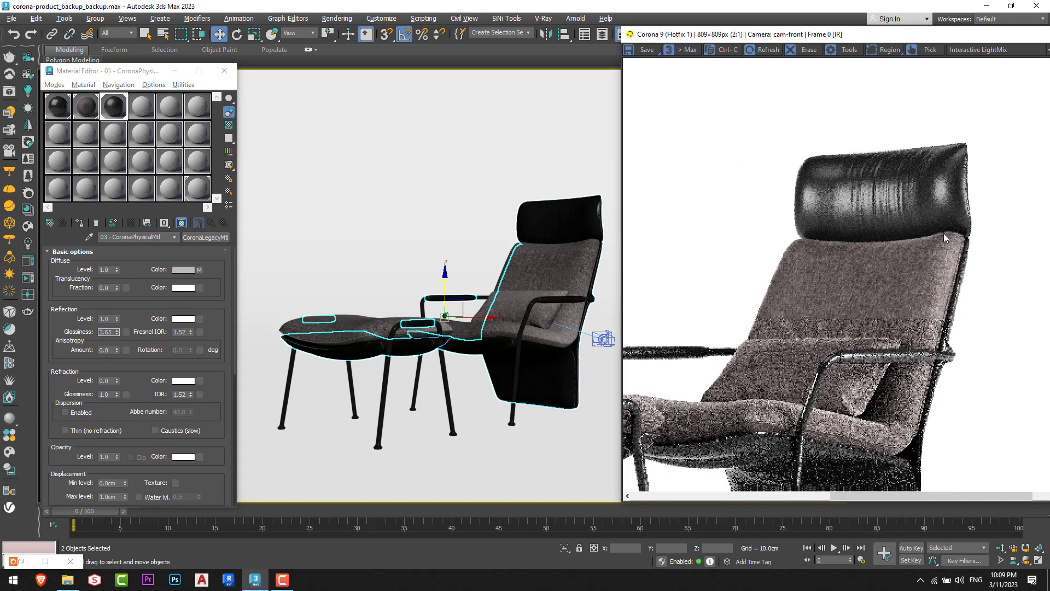
pyautogui.scroll(-1, 935, 252)
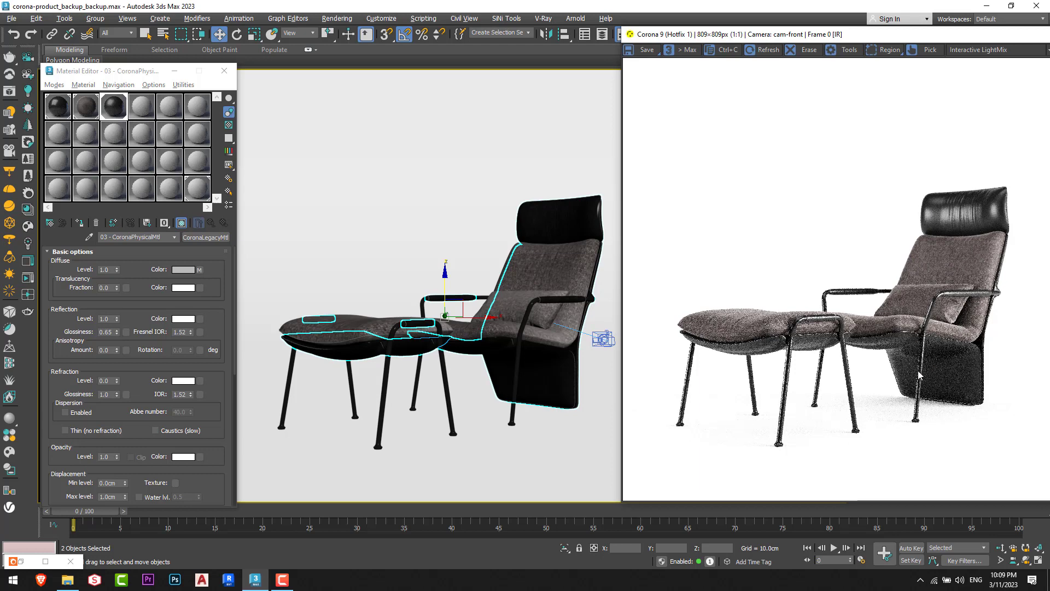
pyautogui.scroll(2, 918, 374)
pyautogui.scroll(-2, 911, 373)
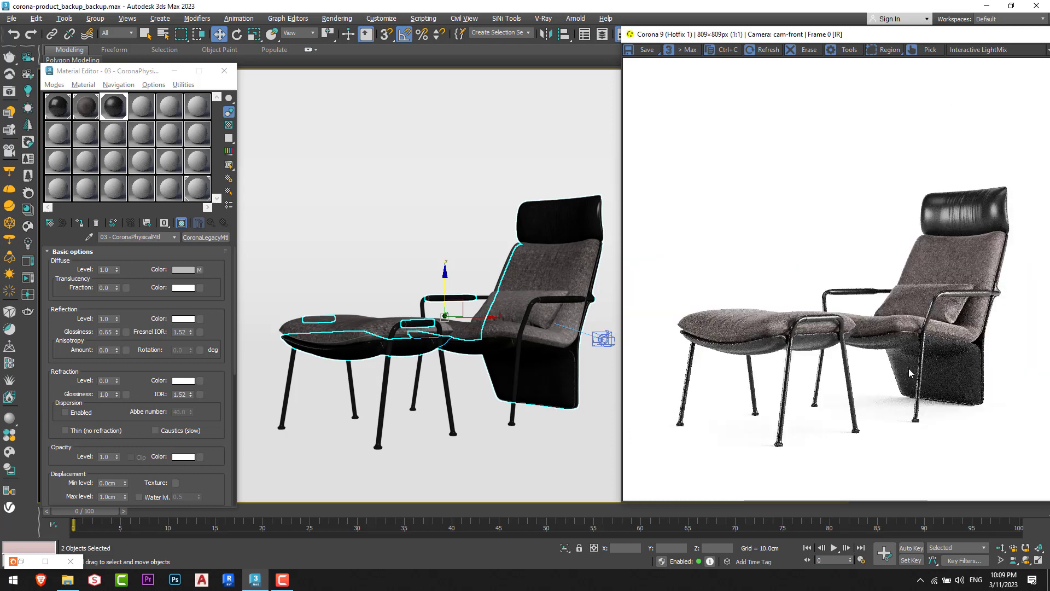
pyautogui.scroll(2, 952, 377)
pyautogui.scroll(-1, 948, 373)
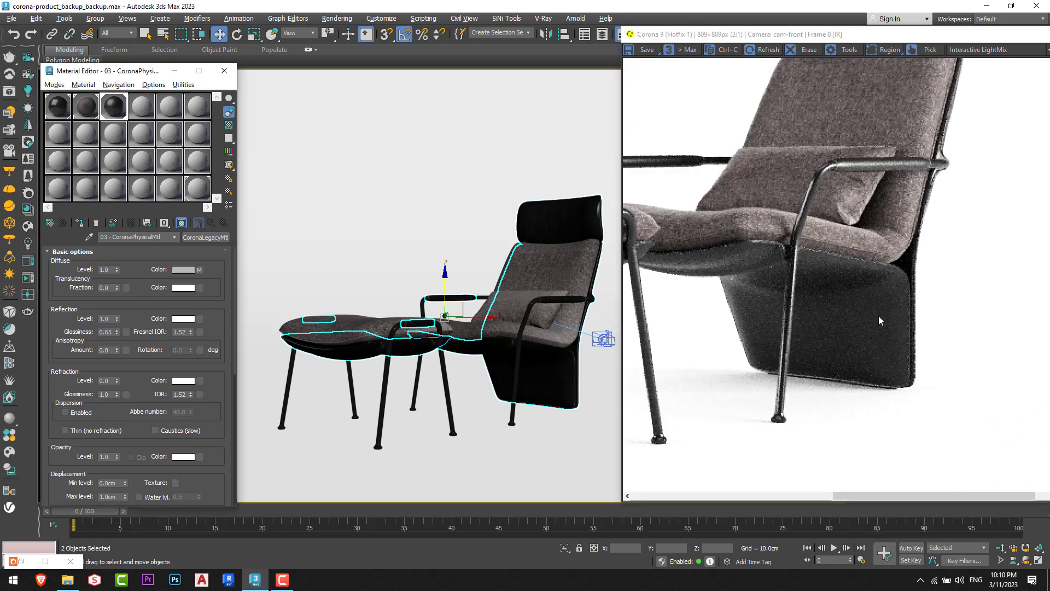
# Step: Switch the viewport to the cam-closeup camera and examine the leather shell below the seat cushion in the render
pyautogui.press('c')
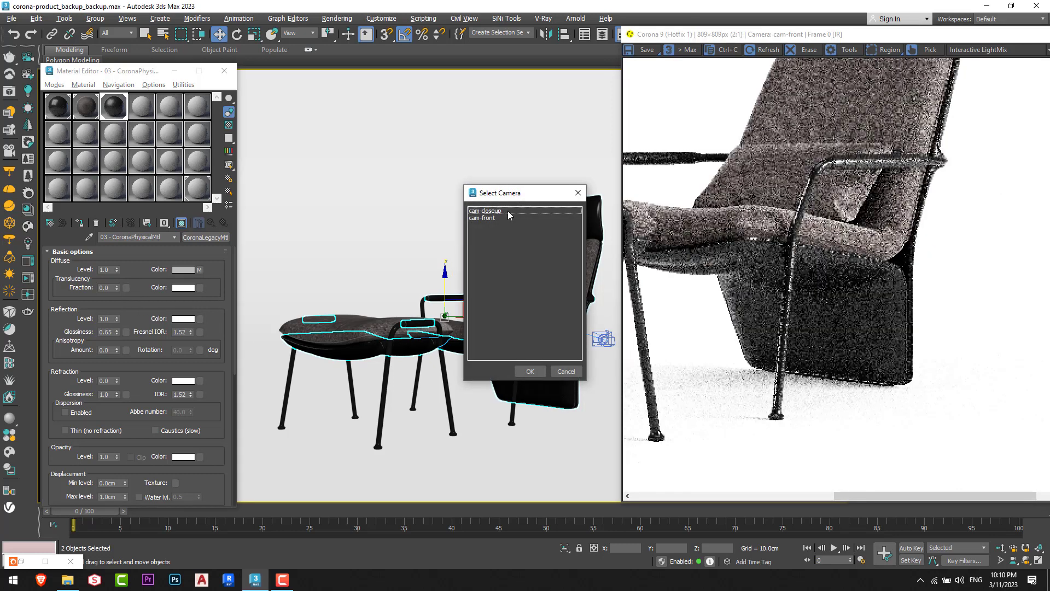
pyautogui.doubleClick(506, 212)
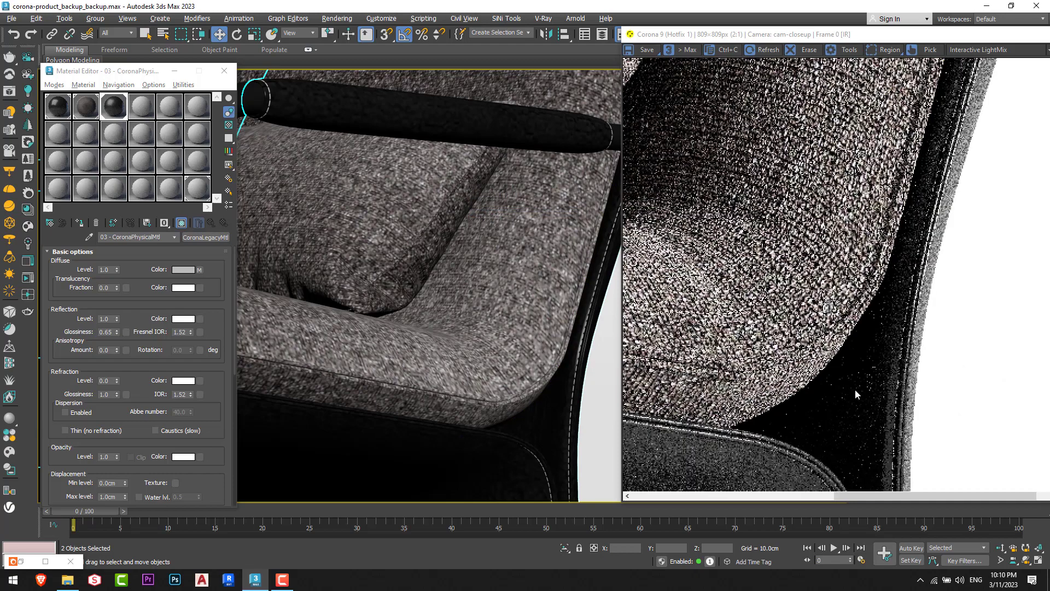
pyautogui.moveTo(831, 364); pyautogui.dragTo(937, 286, button='middle')
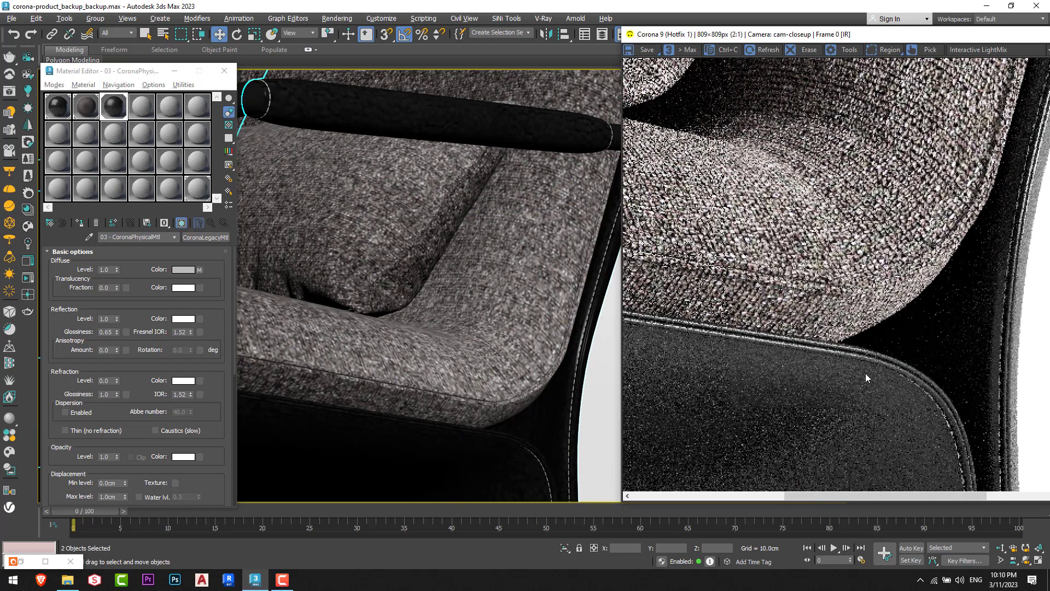
pyautogui.scroll(2, 973, 447)
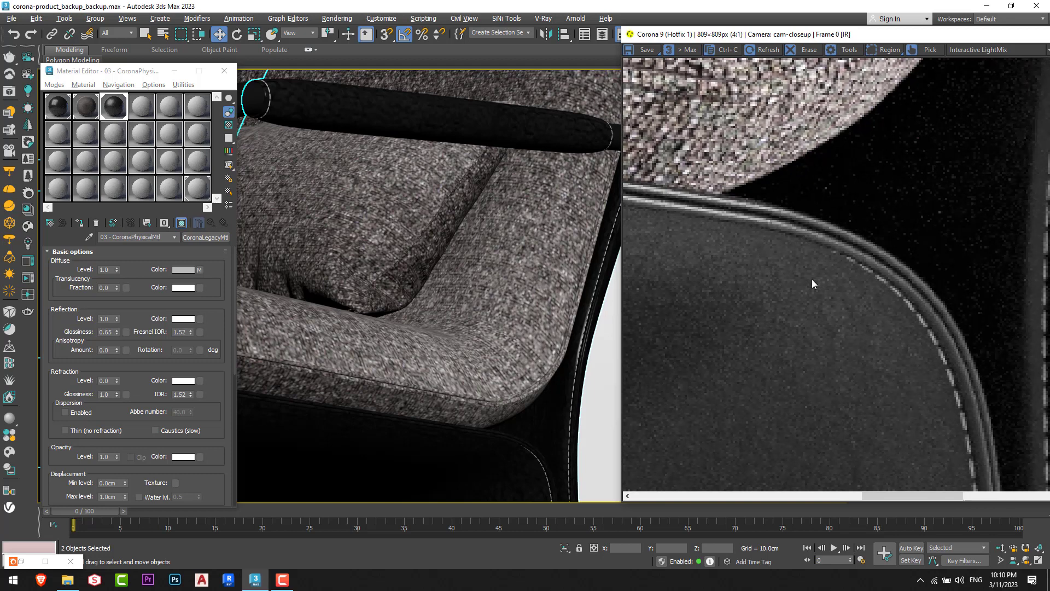
pyautogui.moveTo(812, 281); pyautogui.dragTo(869, 282, button='middle')
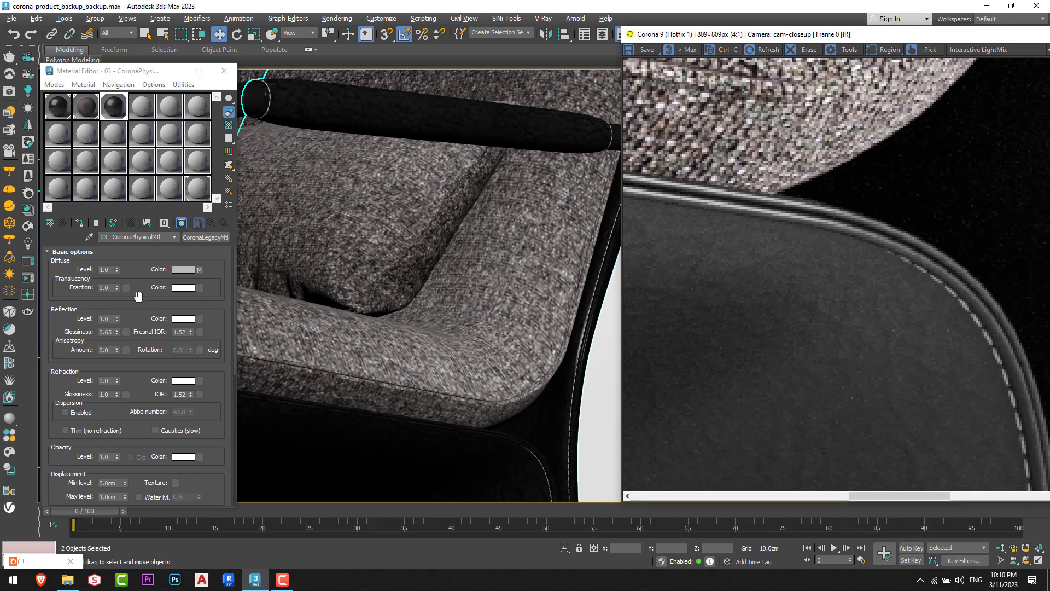
# Step: Open the leather bitmap in the diffuse Falloff's front slot, set its U and V tiling to 3 and check the close-up render
pyautogui.click(199, 269)
pyautogui.click(155, 277)
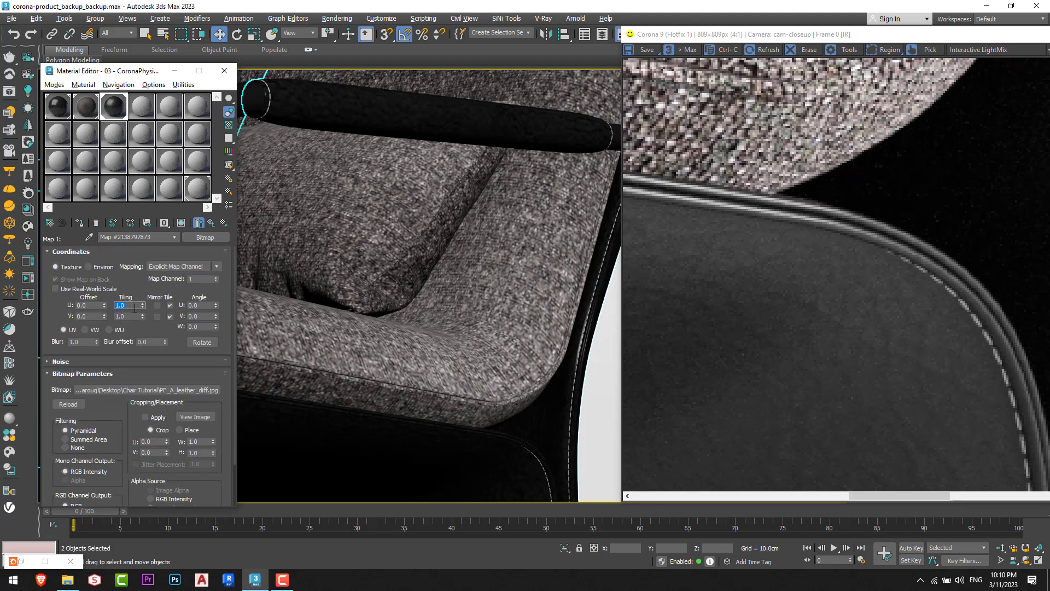
pyautogui.write('3')
pyautogui.press('Return')
pyautogui.doubleClick(126, 316)
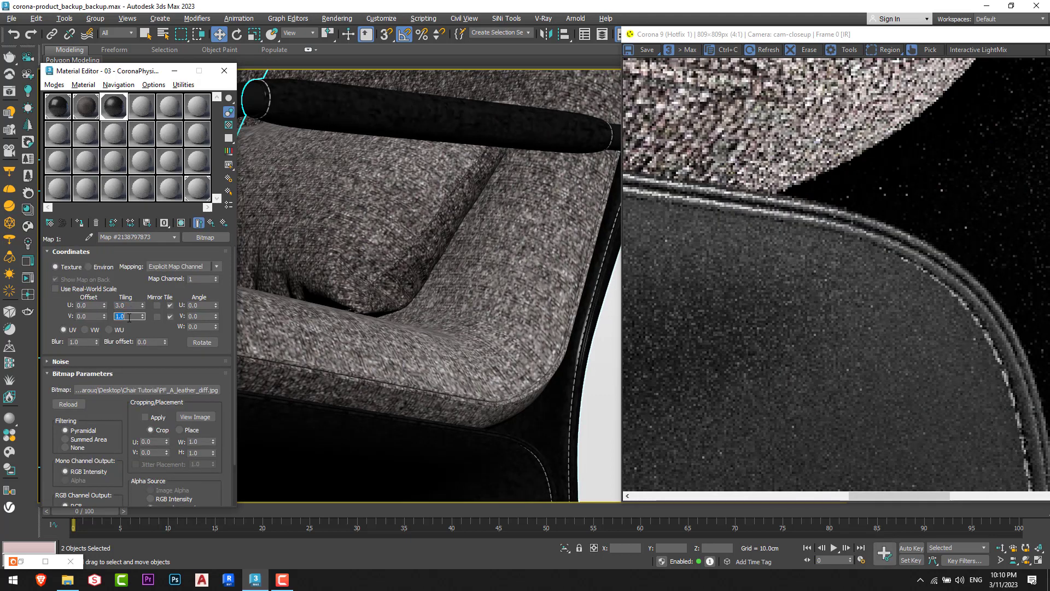
pyautogui.write('3')
pyautogui.press('Return')
pyautogui.scroll(1, 907, 382)
pyautogui.moveTo(907, 383); pyautogui.dragTo(923, 311, button='middle')
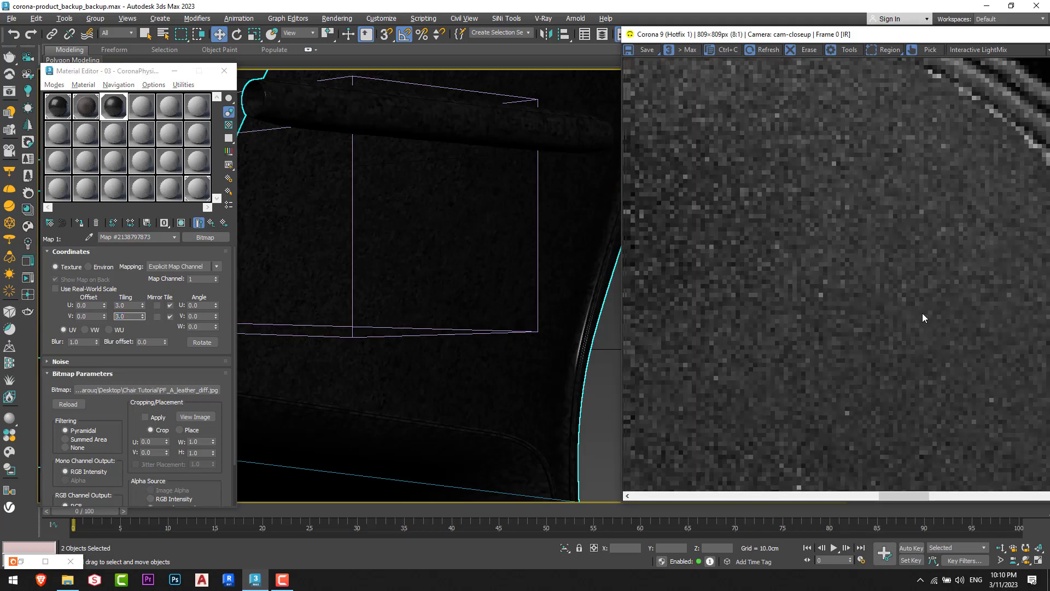
pyautogui.scroll(-1, 918, 332)
pyautogui.moveTo(890, 353); pyautogui.dragTo(968, 306, button='middle')
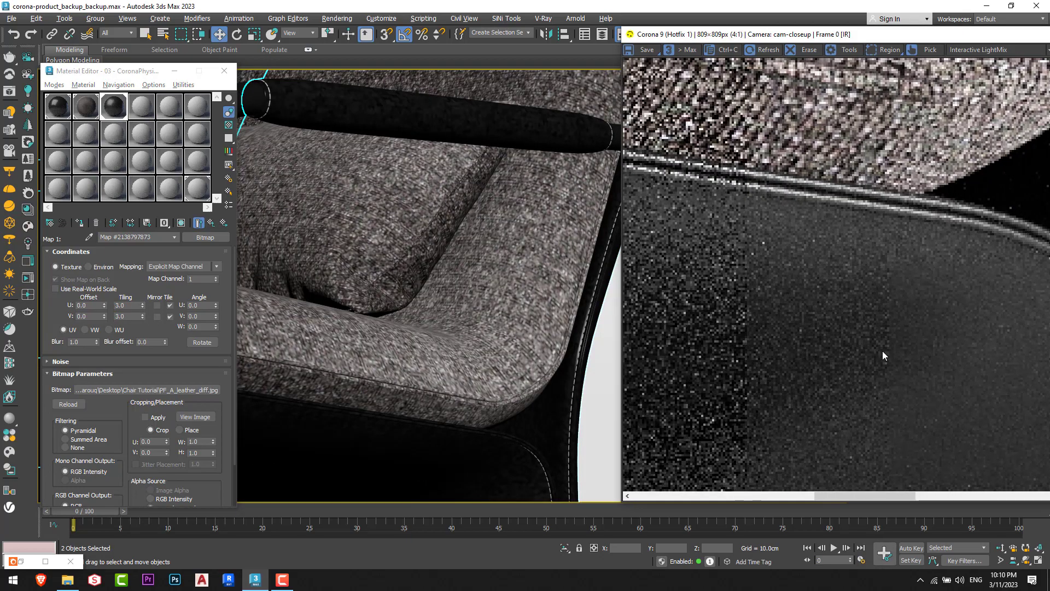
pyautogui.scroll(-1, 809, 386)
pyautogui.scroll(-1, 853, 437)
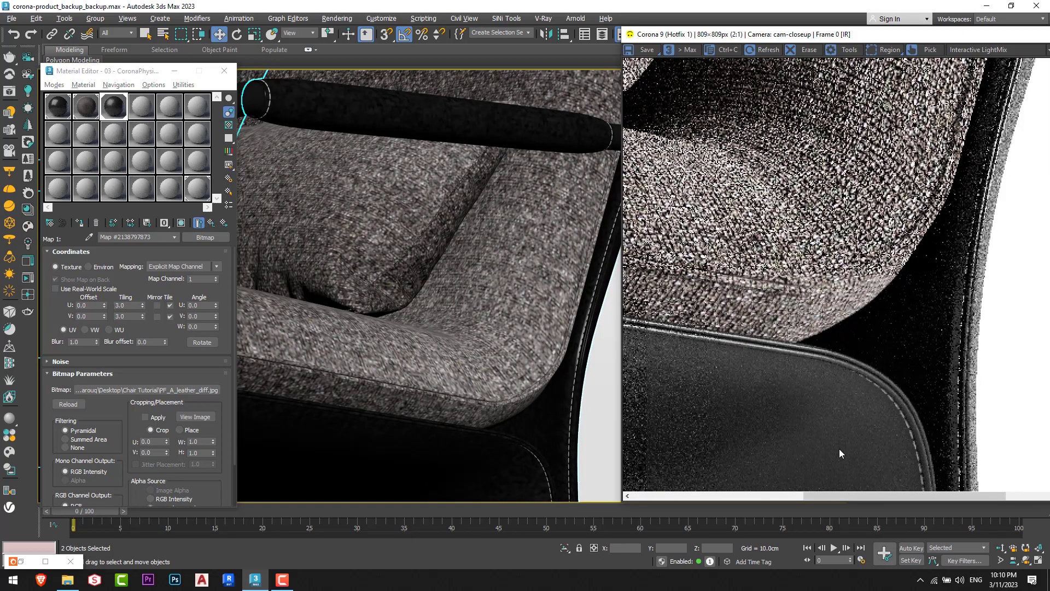
# Step: Set the diffuse leather bitmap's U and V tiling to 5 and return to the material's base level
pyautogui.doubleClick(125, 305)
pyautogui.write('5')
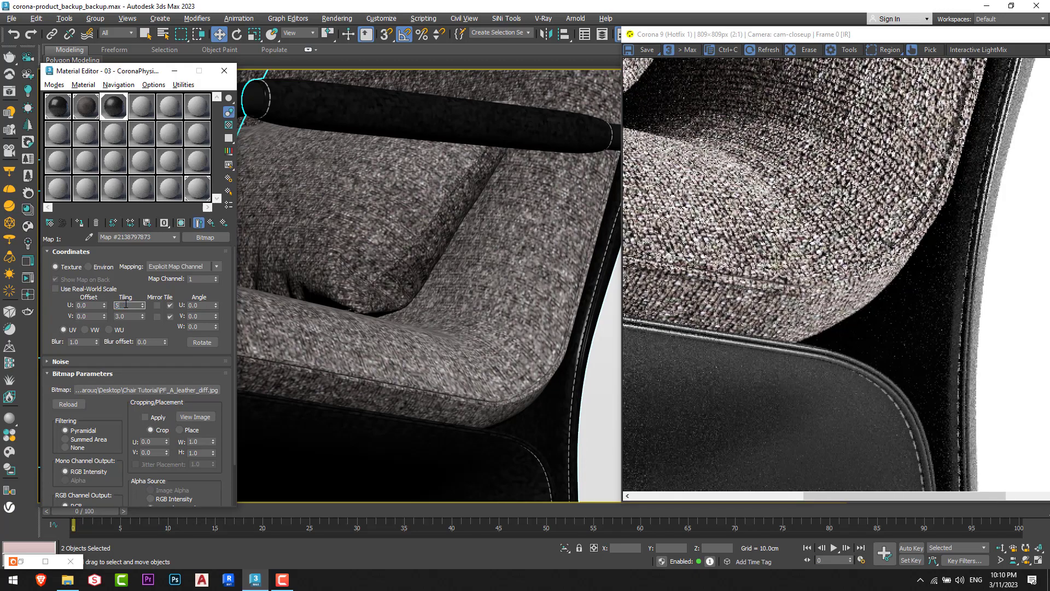
pyautogui.press('Tab')
pyautogui.write('5')
pyautogui.press('Return')
pyautogui.click(211, 223)
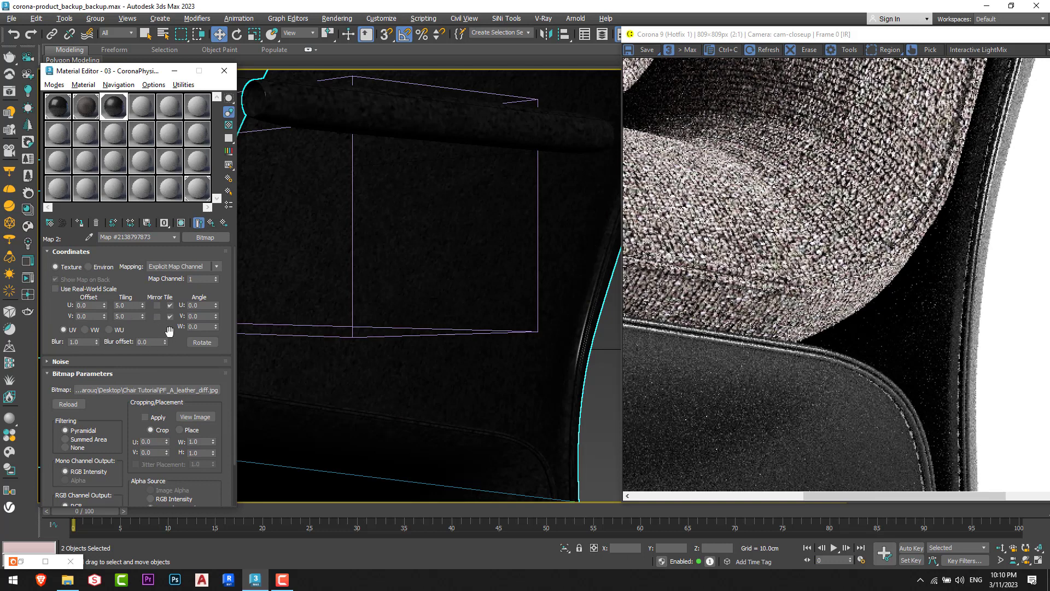
pyautogui.click(212, 223)
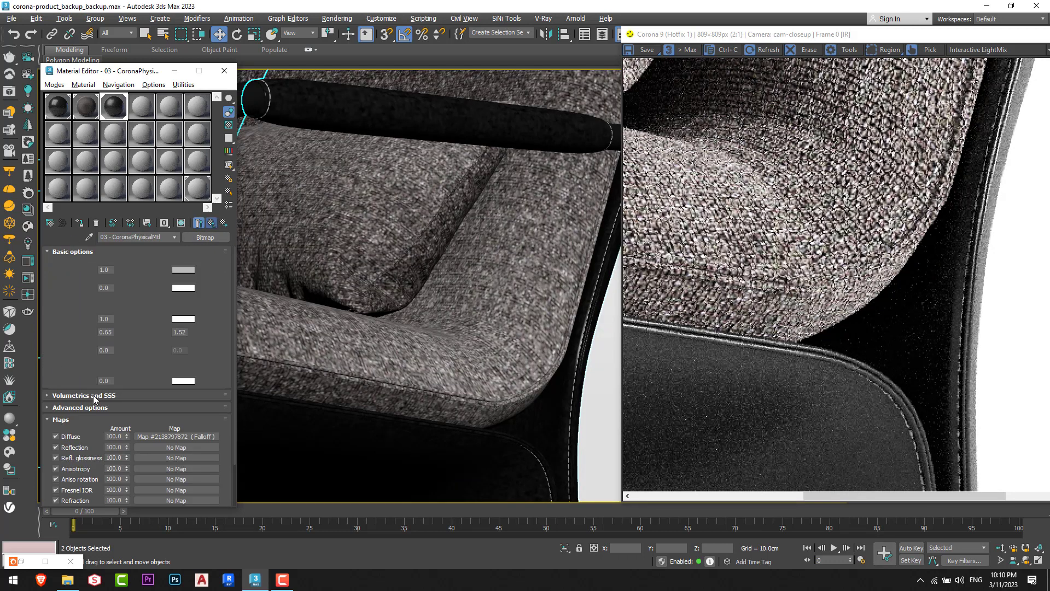
# Step: Load PF_A_leather_refl_gloss.jpg as a Bitmap in the leather material's reflection glossiness slot
pyautogui.click(127, 332)
pyautogui.click(126, 332)
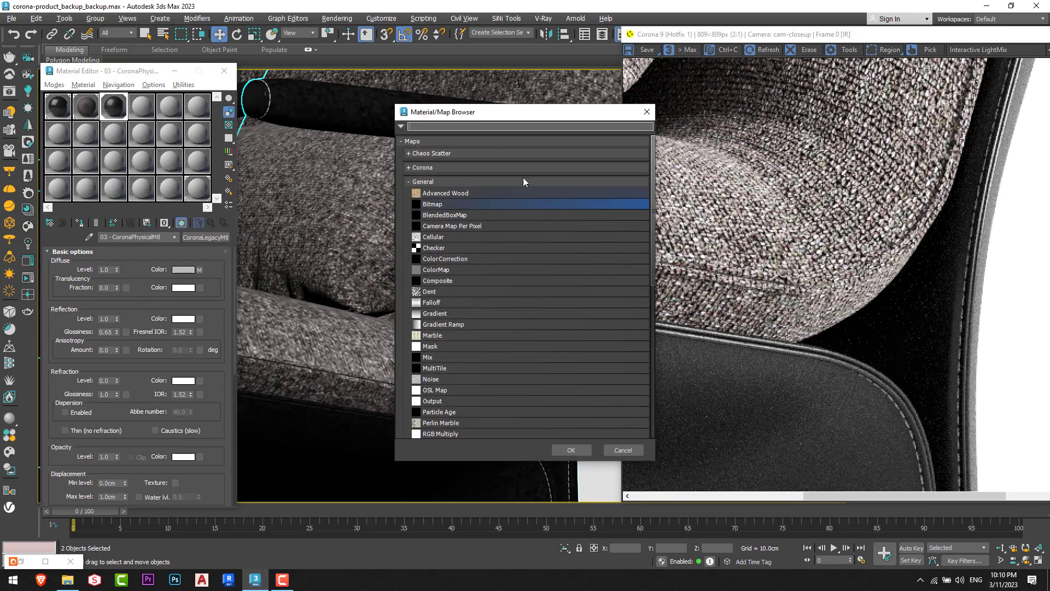
pyautogui.doubleClick(430, 204)
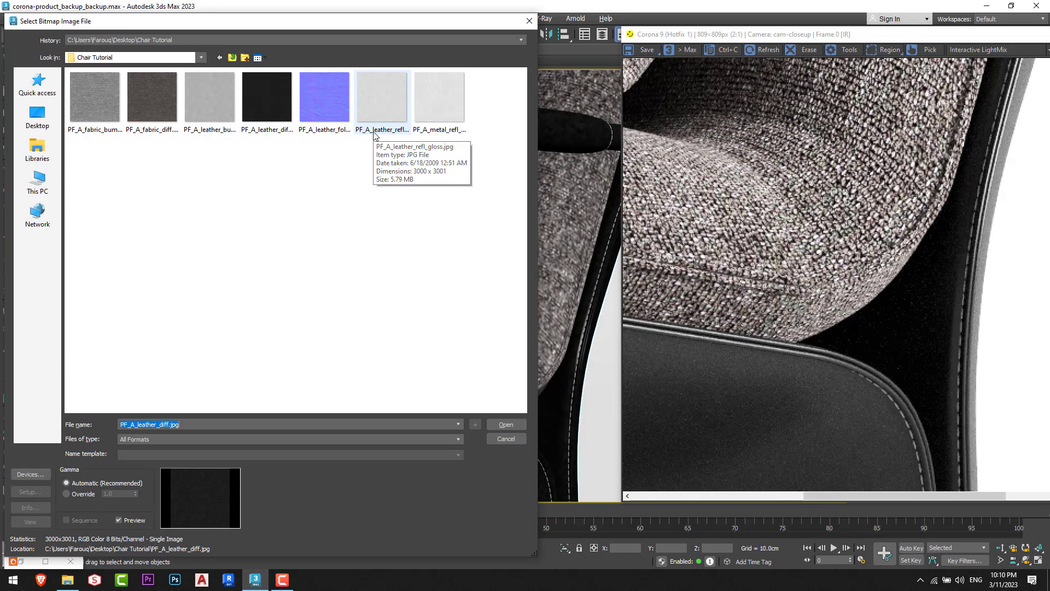
pyautogui.doubleClick(366, 97)
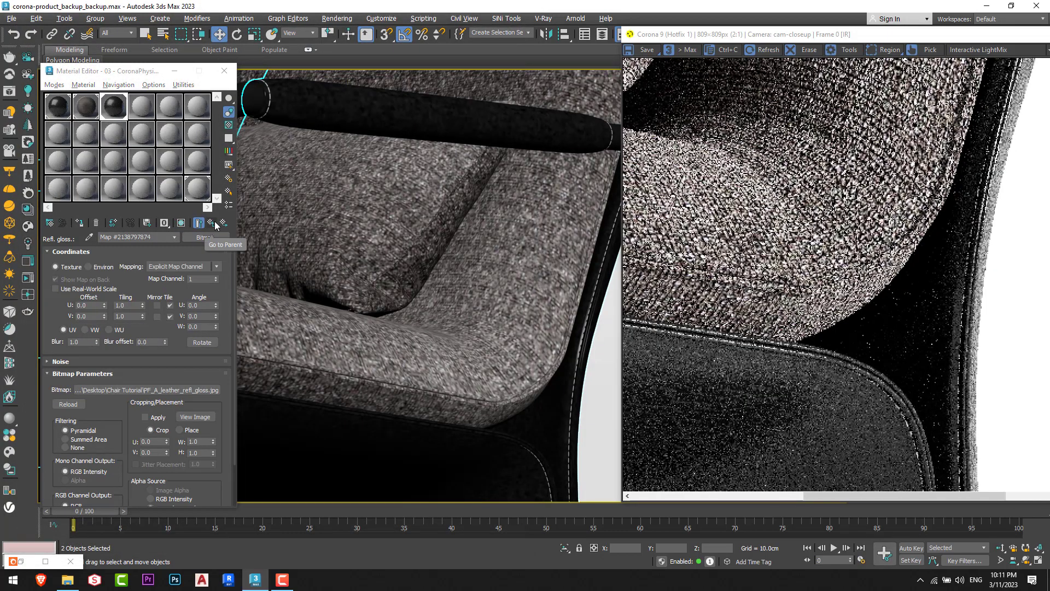
# Step: Set the reflection glossiness bitmap's U and V tiling to 5
pyautogui.doubleClick(122, 305)
pyautogui.write('5')
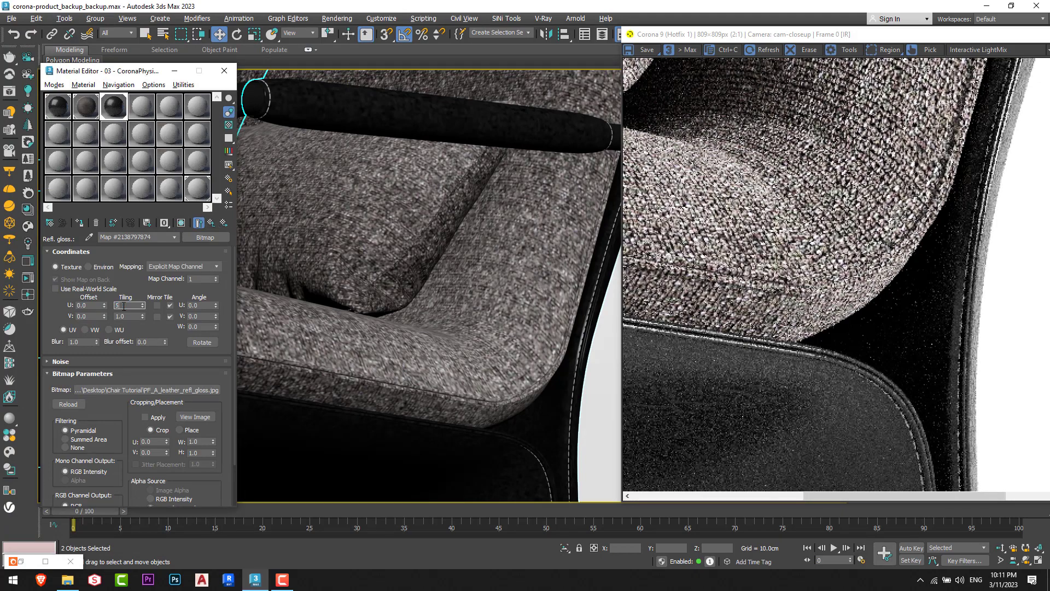
pyautogui.press('Tab')
pyautogui.write('5')
pyautogui.press('Return')
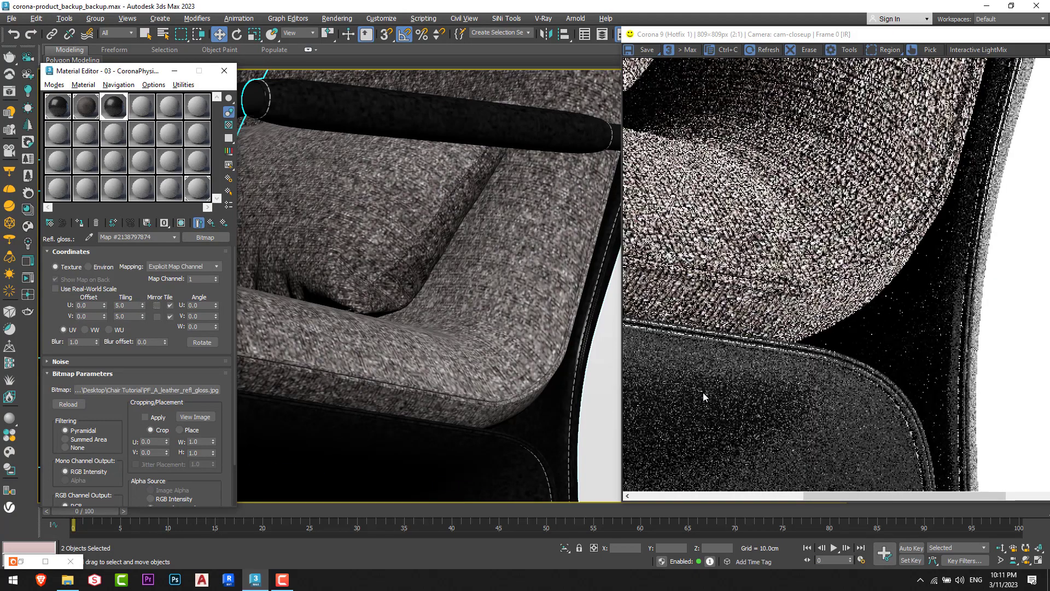
# Step: Inspect the leather in the close-up render and switch the viewport back to the cam-front camera
pyautogui.scroll(-1, 917, 416)
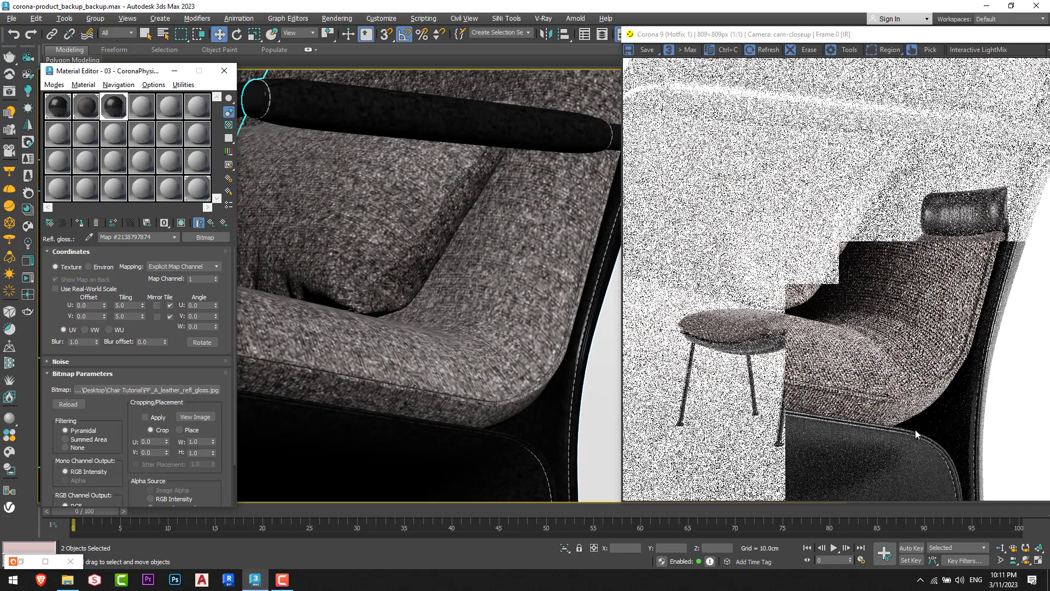
pyautogui.scroll(2, 912, 447)
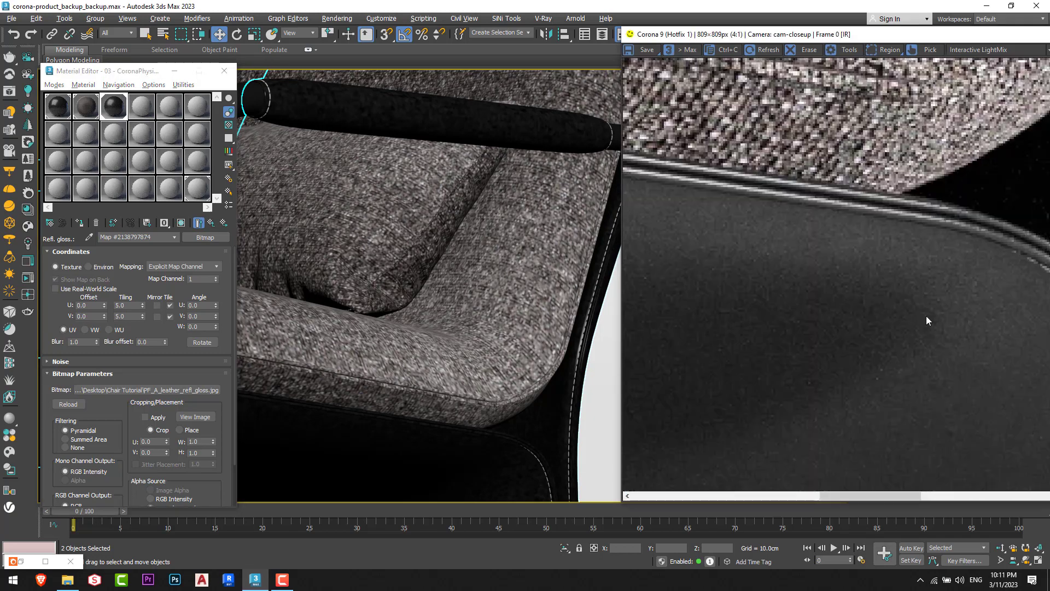
pyautogui.scroll(-1, 831, 396)
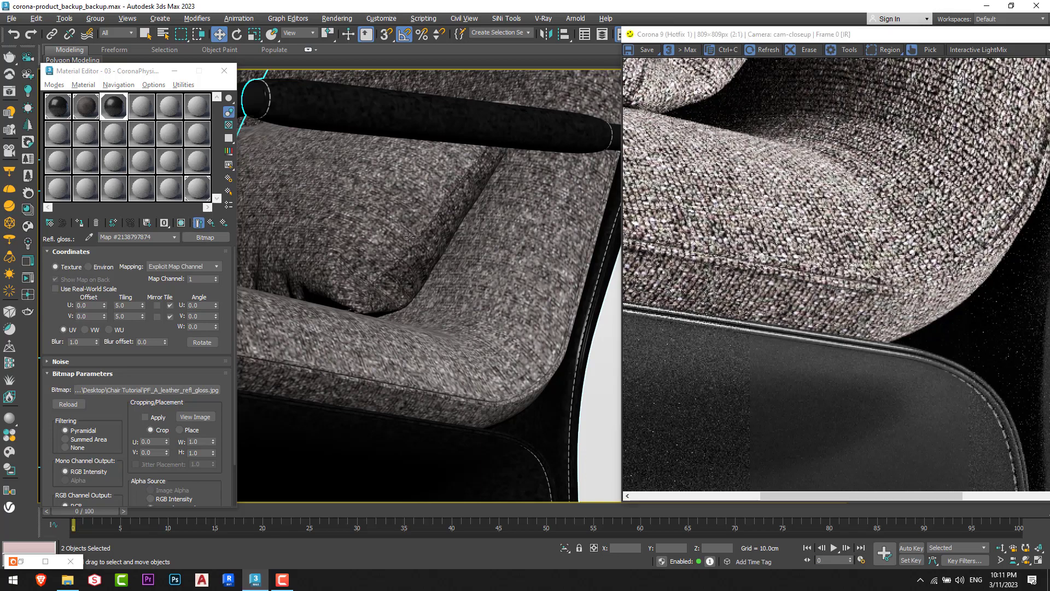
pyautogui.press('c')
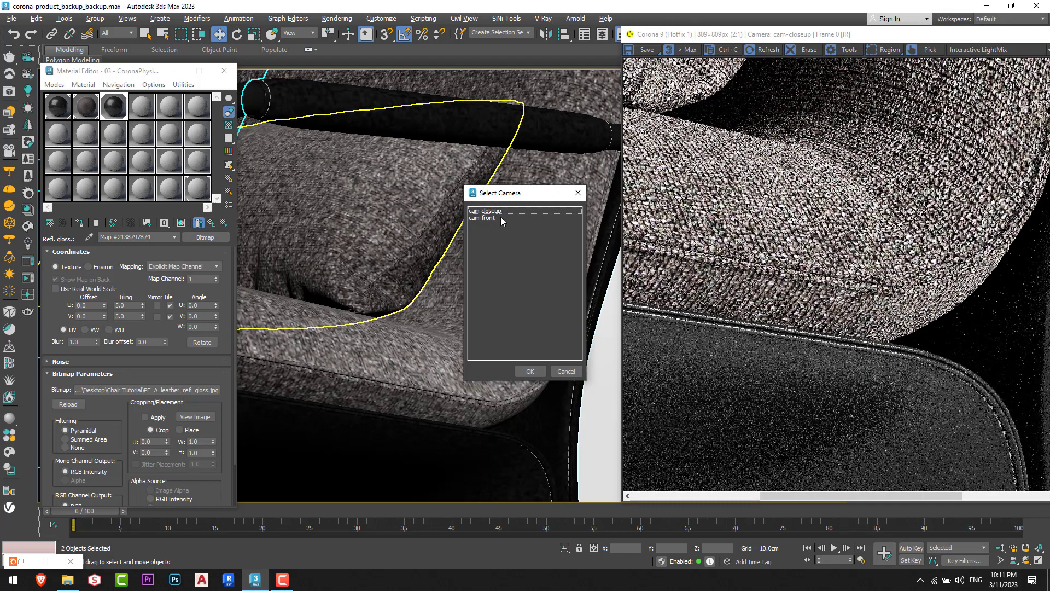
pyautogui.doubleClick(500, 218)
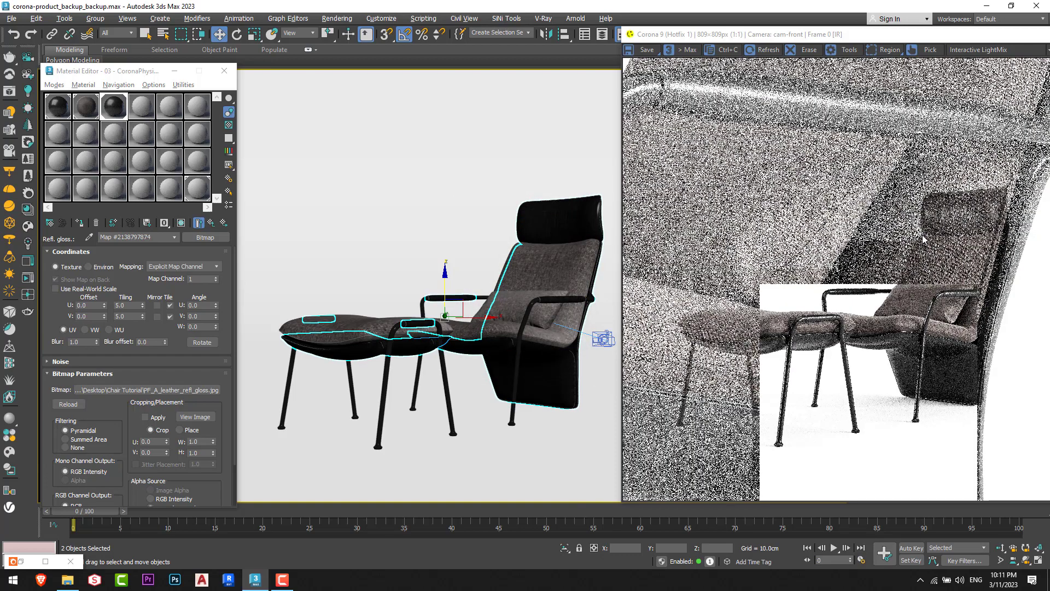
# Step: Reuse the leather material's reflection glossiness map as a copy in its reflection color slot
pyautogui.scroll(2, 820, 286)
pyautogui.scroll(1, 937, 252)
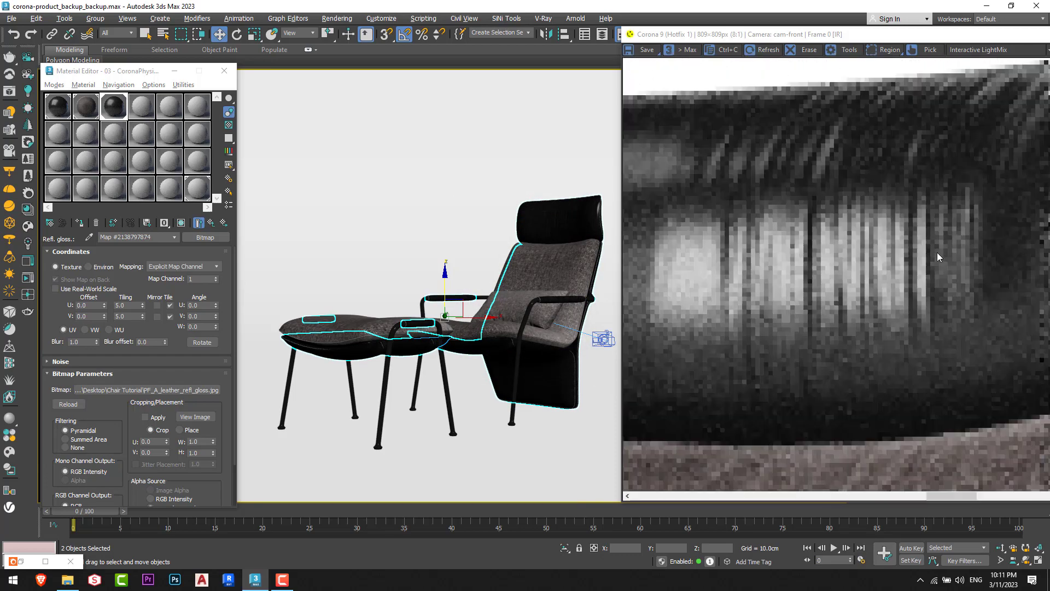
pyautogui.scroll(-3, 923, 253)
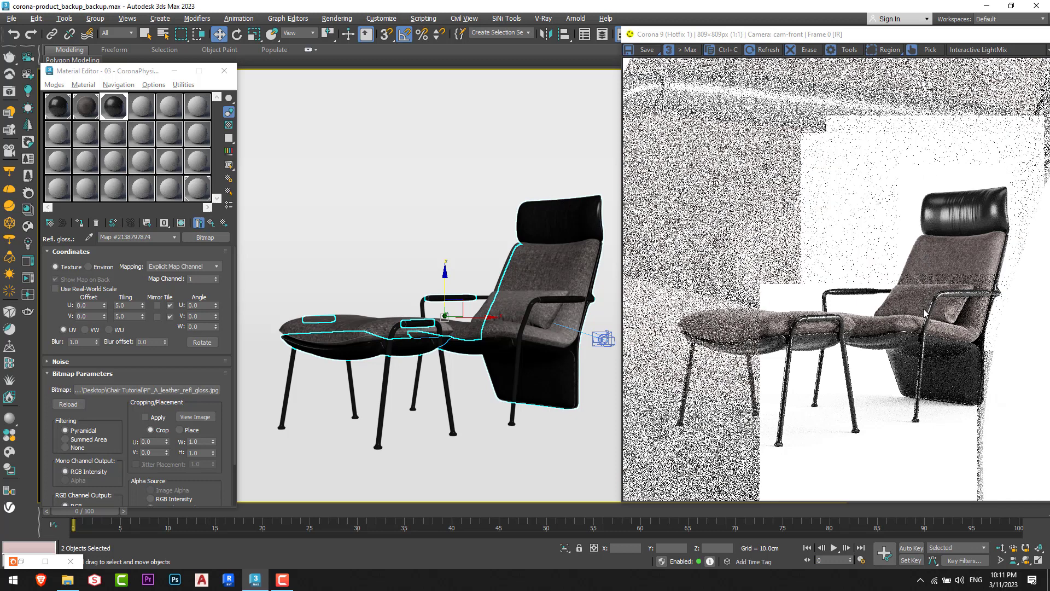
pyautogui.click(210, 222)
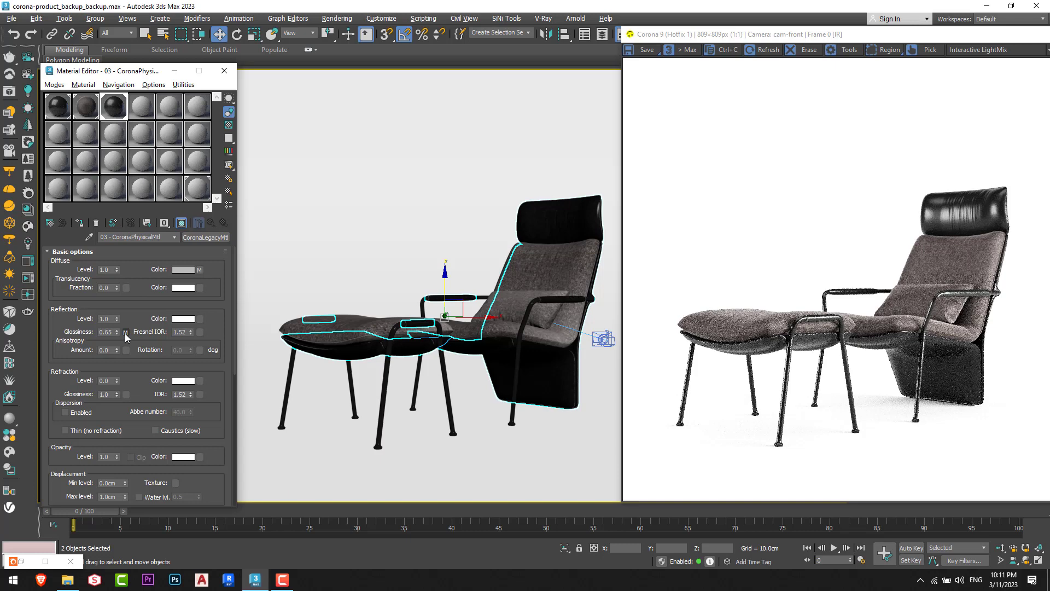
pyautogui.moveTo(126, 332); pyautogui.dragTo(201, 319)
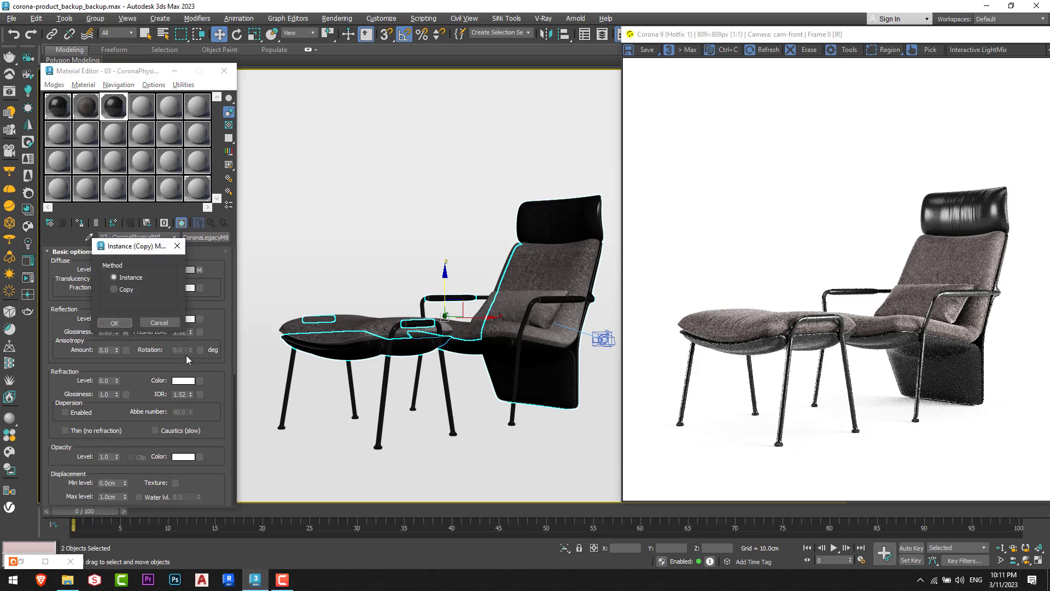
pyautogui.click(115, 289)
pyautogui.click(115, 323)
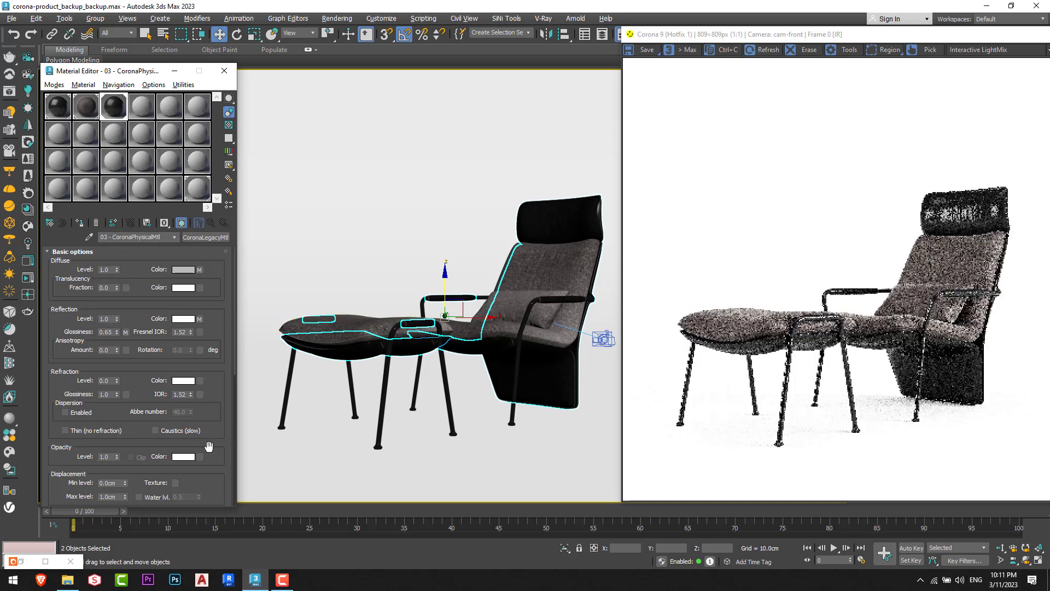
# Step: Preview PF_A_leather_folds_normal.jpg from the Chair Tutorial folder, then switch back to 3ds Max
pyautogui.moveTo(208, 446); pyautogui.dragTo(224, 180)
pyautogui.scroll(2, 224, 180)
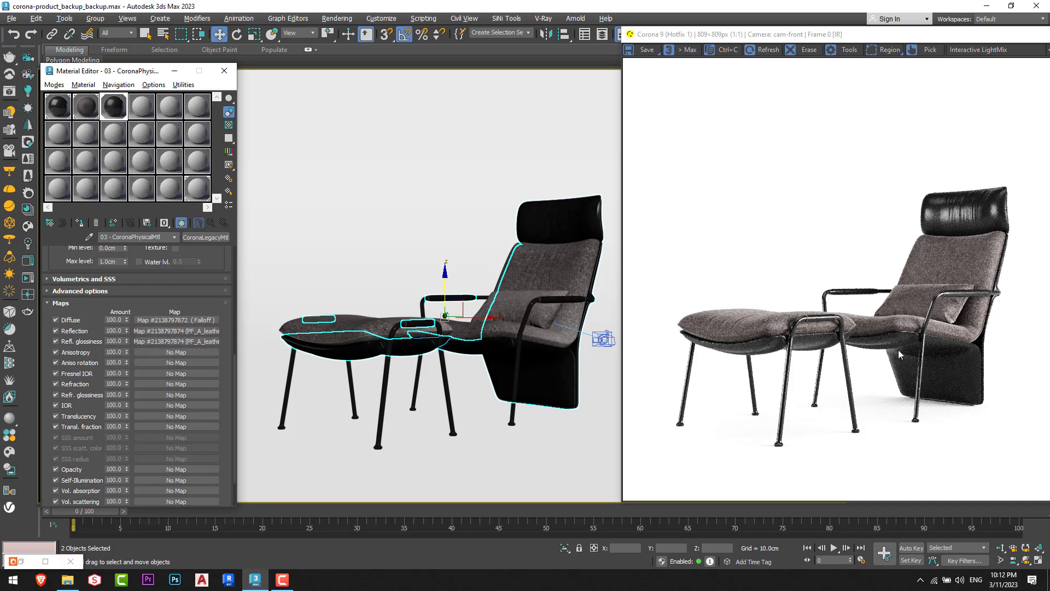
pyautogui.scroll(-3, 94, 325)
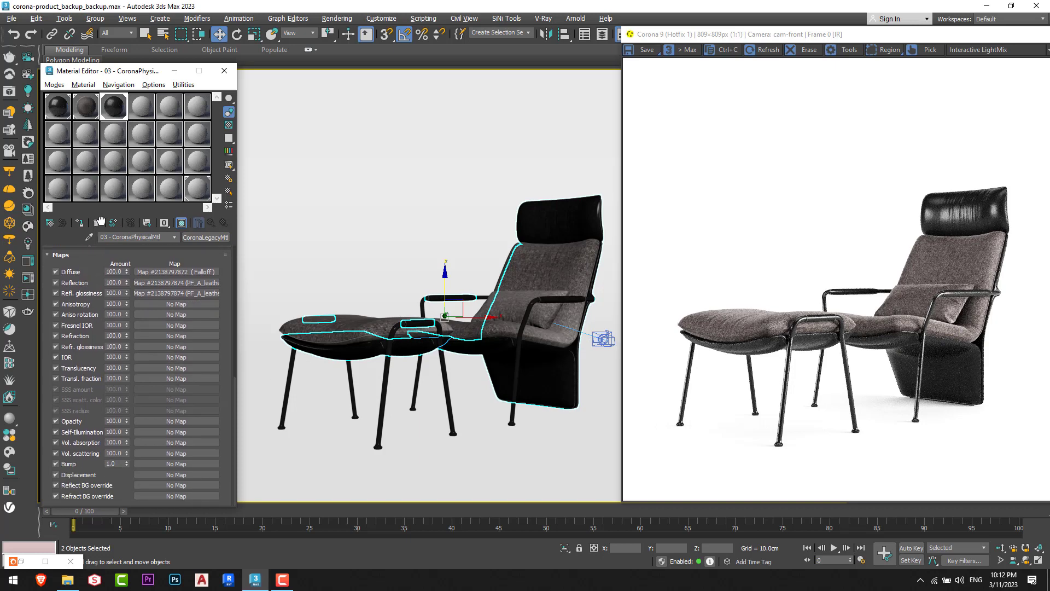
pyautogui.click(177, 465)
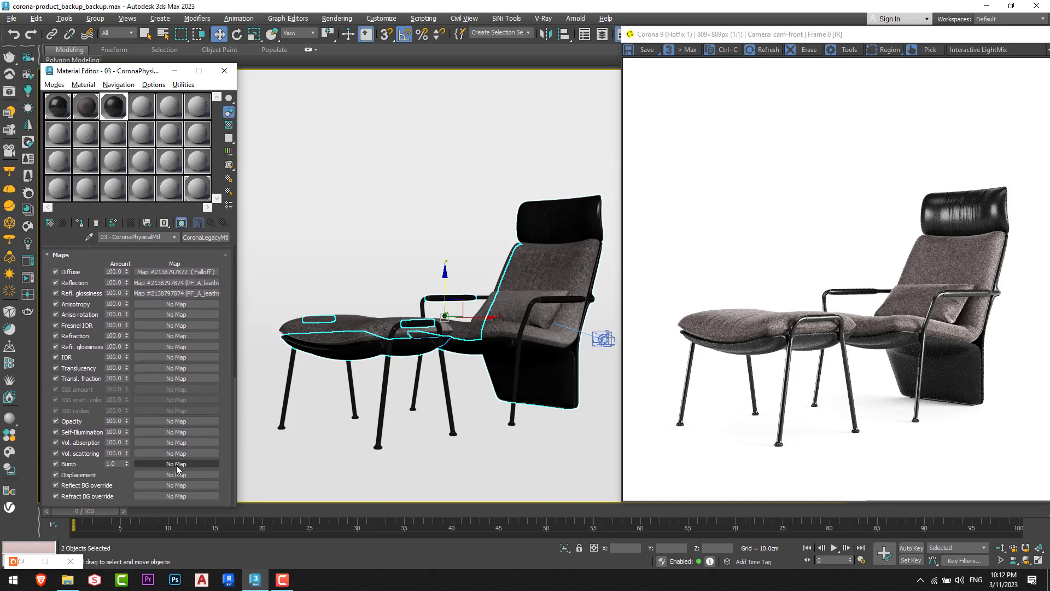
pyautogui.click(67, 579)
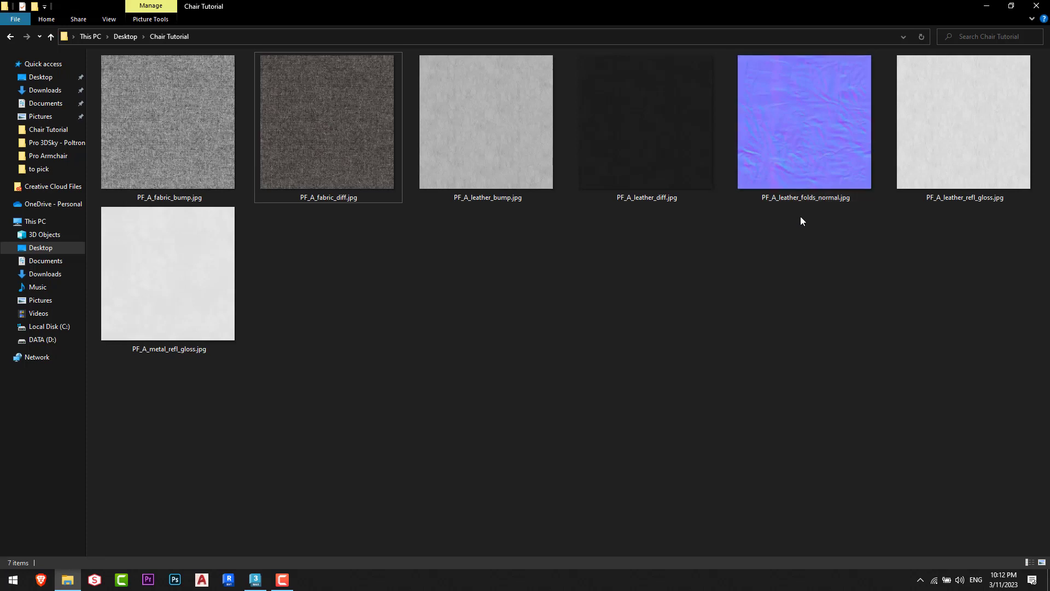
pyautogui.doubleClick(812, 185)
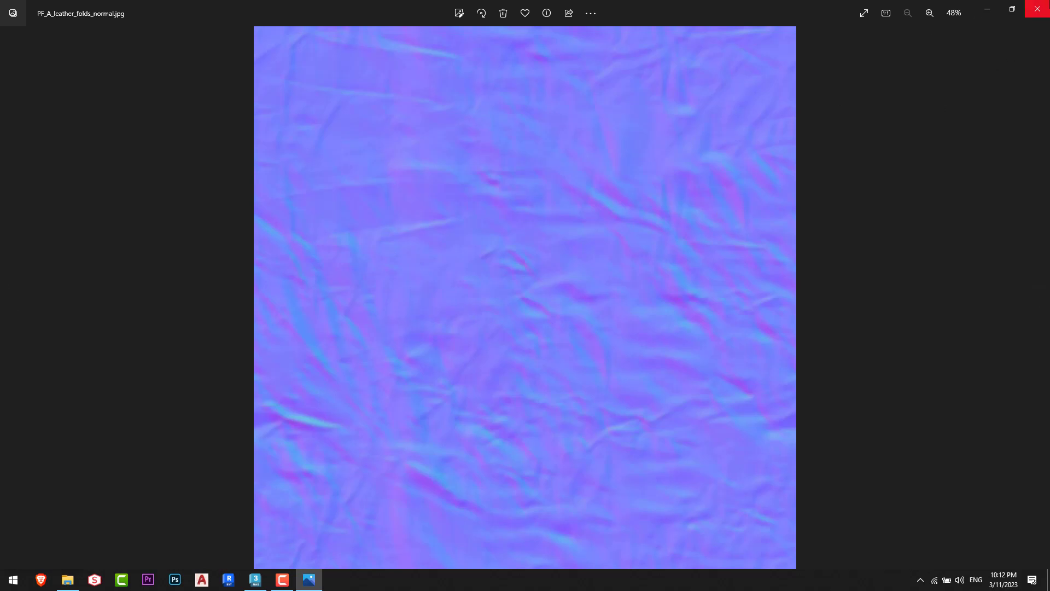
pyautogui.click(1037, 9)
pyautogui.hotkey('alt', 'Tab')
# Step: Assign a CoronaNormal map to the leather material's bump slot and enable Add gamma to input
pyautogui.click(164, 464)
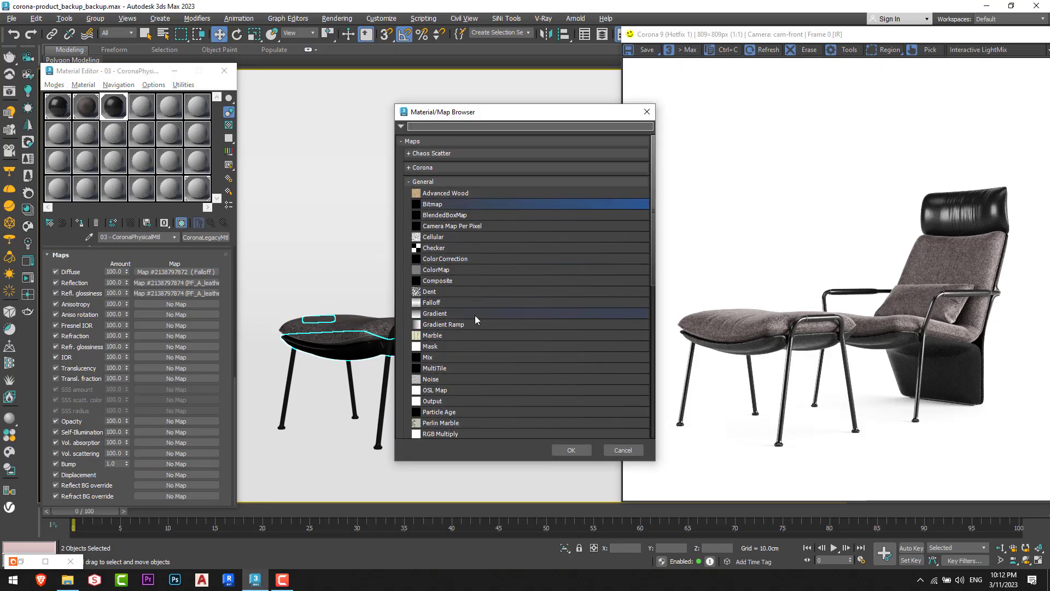
pyautogui.click(441, 167)
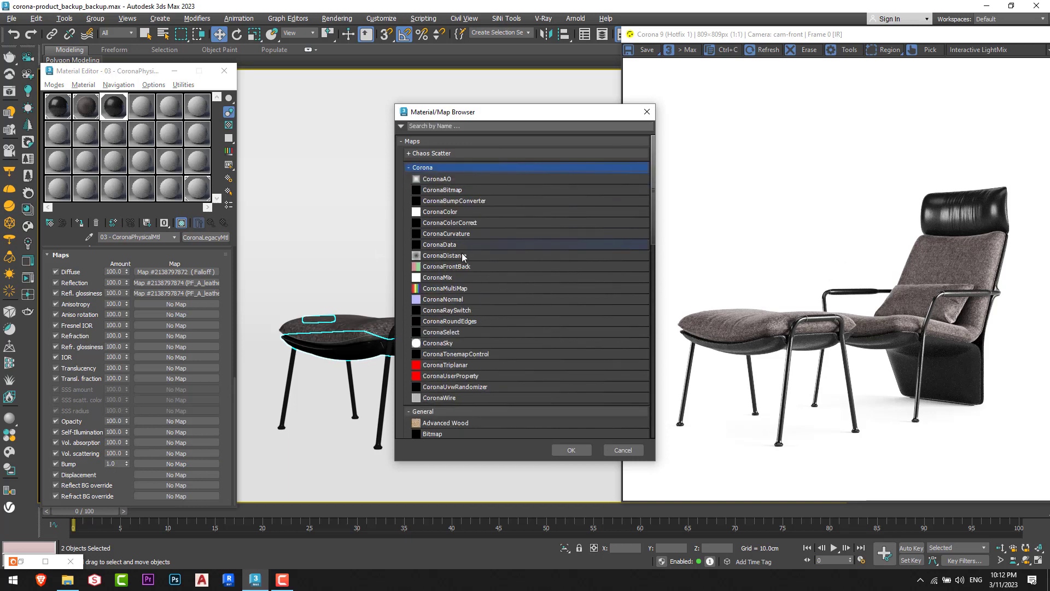
pyautogui.doubleClick(438, 300)
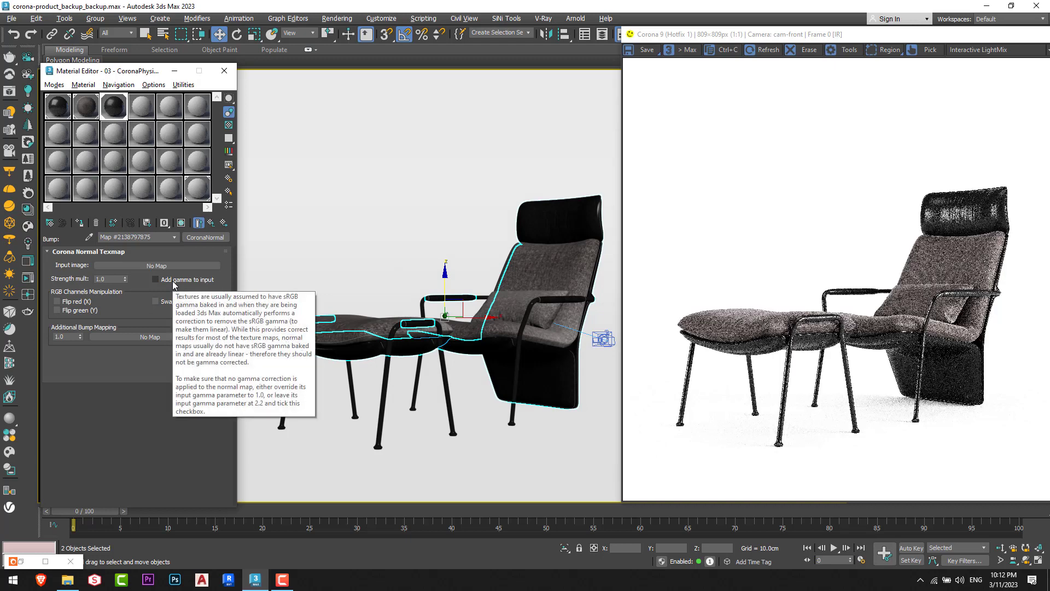
pyautogui.click(174, 281)
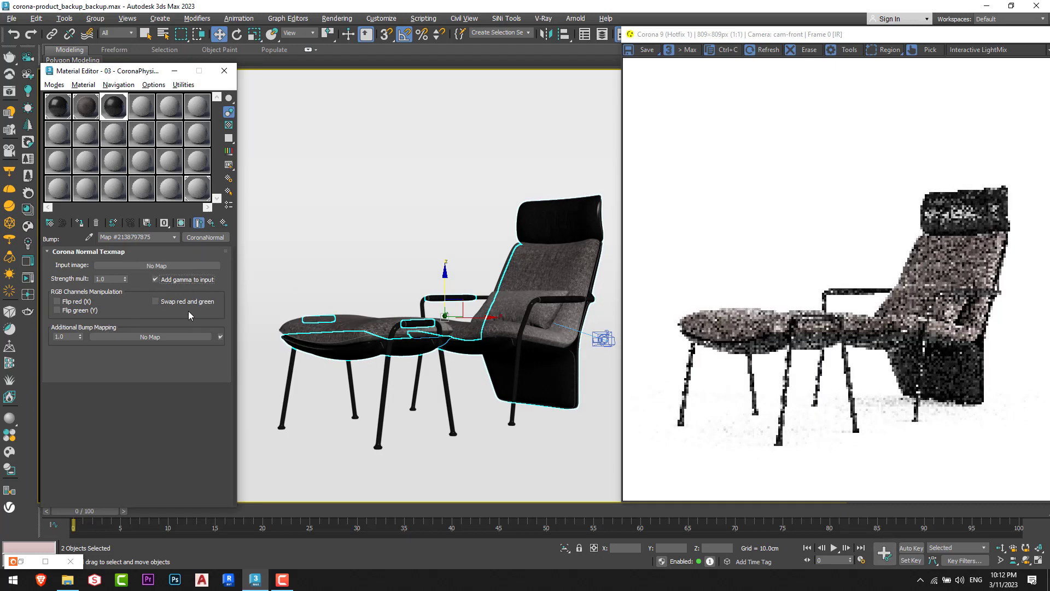
# Step: Load PF_A_leather_folds_normal.jpg as a Bitmap in the CoronaNormal map's input image slot
pyautogui.click(160, 266)
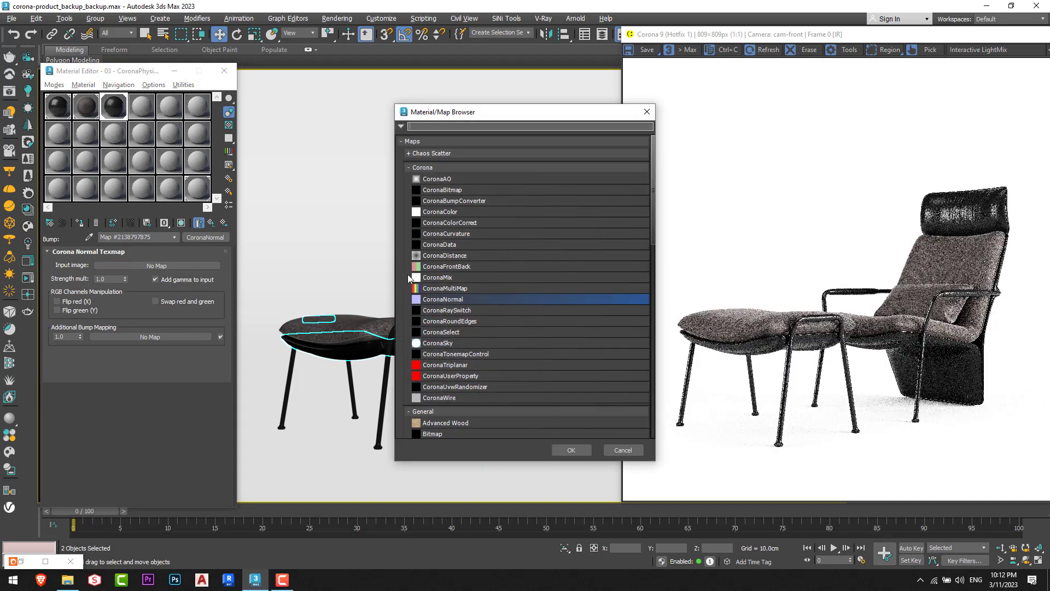
pyautogui.doubleClick(435, 433)
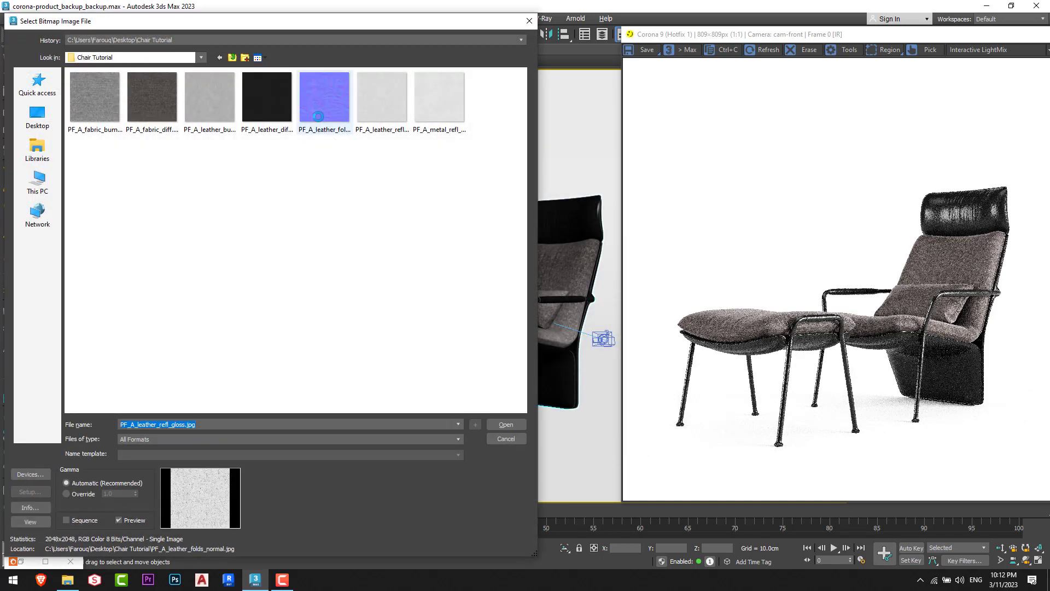
pyautogui.doubleClick(319, 116)
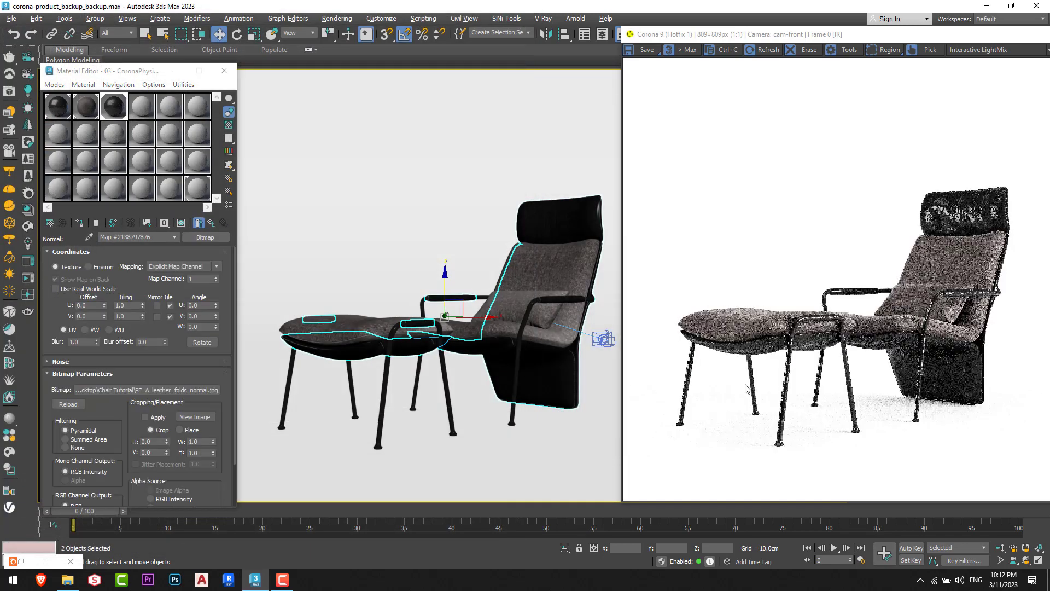
# Step: Examine the leather folds on the chair's underside and headrest in the render
pyautogui.scroll(2, 966, 377)
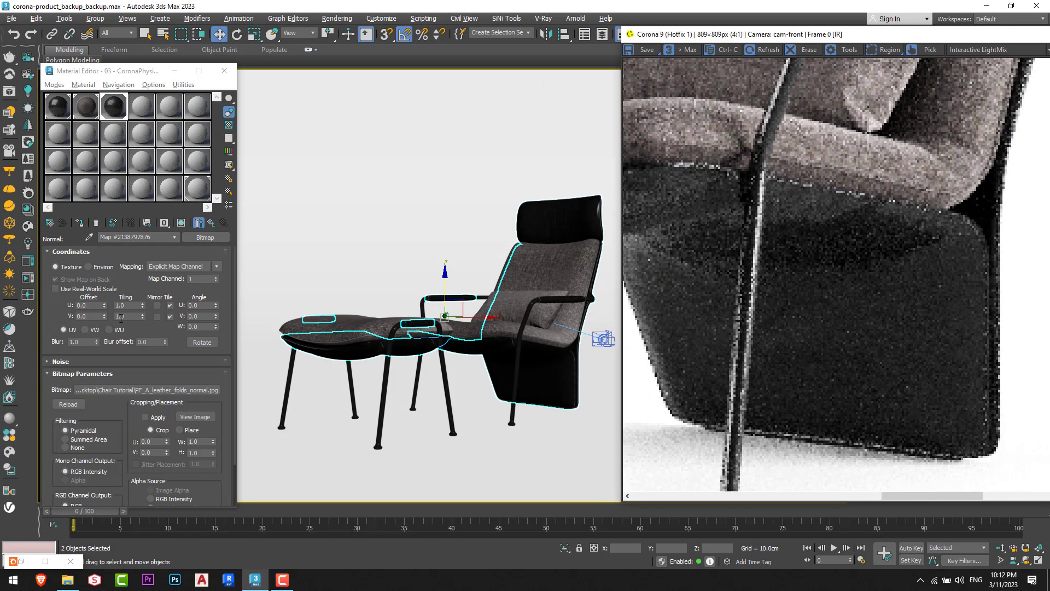
pyautogui.scroll(-2, 897, 325)
pyautogui.scroll(2, 890, 312)
pyautogui.moveTo(891, 310); pyautogui.dragTo(855, 289, button='middle')
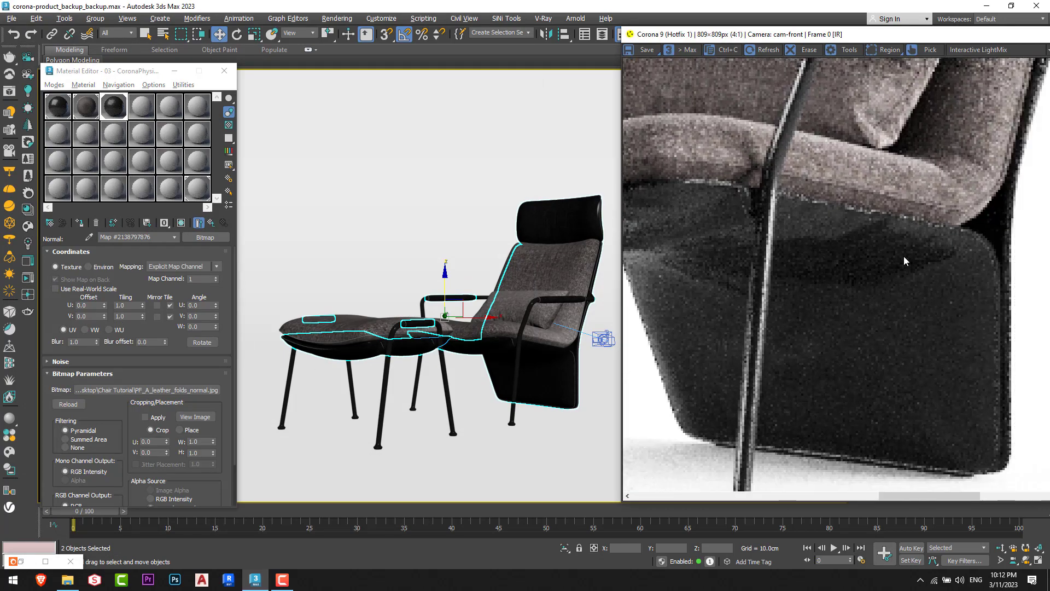
pyautogui.scroll(-1, 985, 247)
pyautogui.scroll(-1, 904, 333)
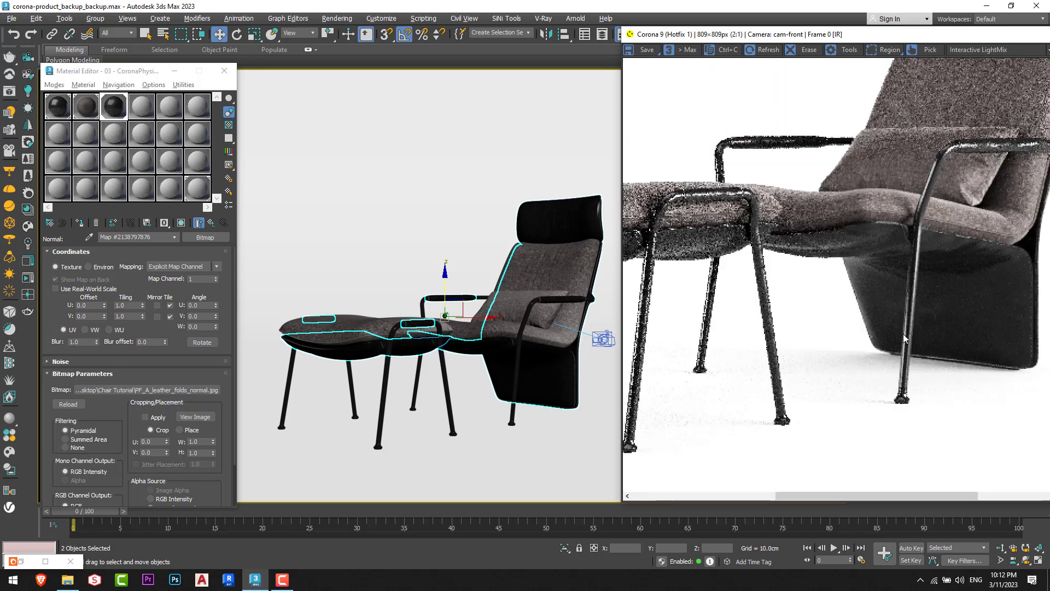
pyautogui.moveTo(918, 297); pyautogui.dragTo(833, 436, button='middle')
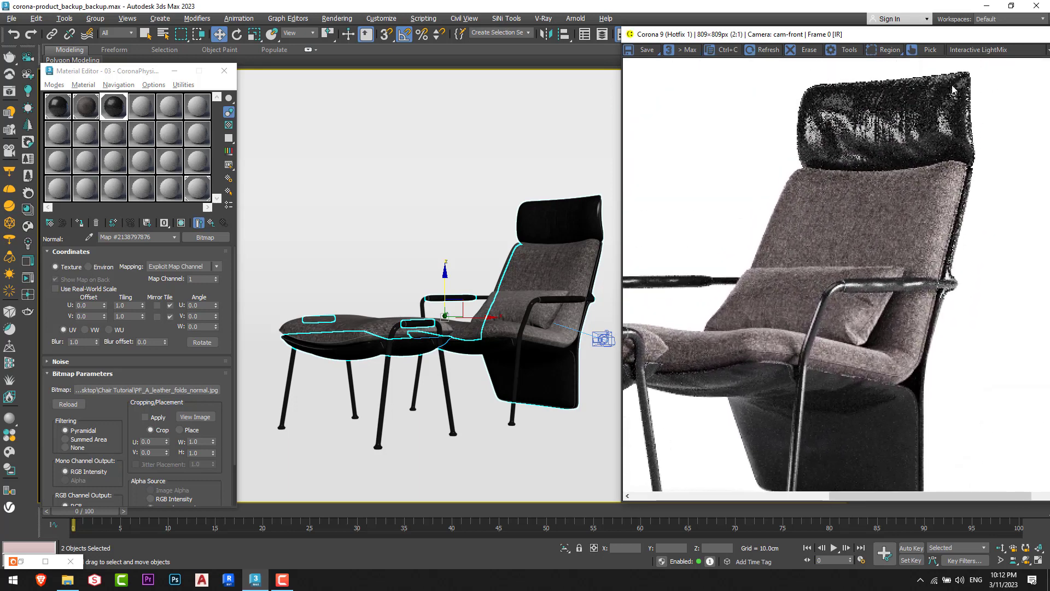
pyautogui.scroll(2, 897, 129)
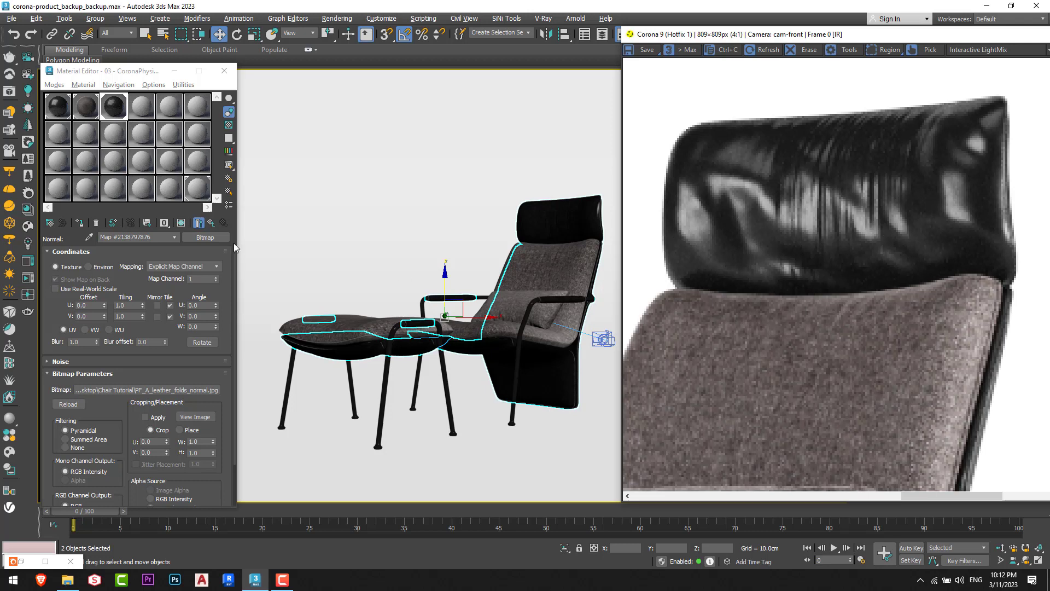
# Step: Set the normal bitmap's U and V tiling to 3
pyautogui.click(128, 305)
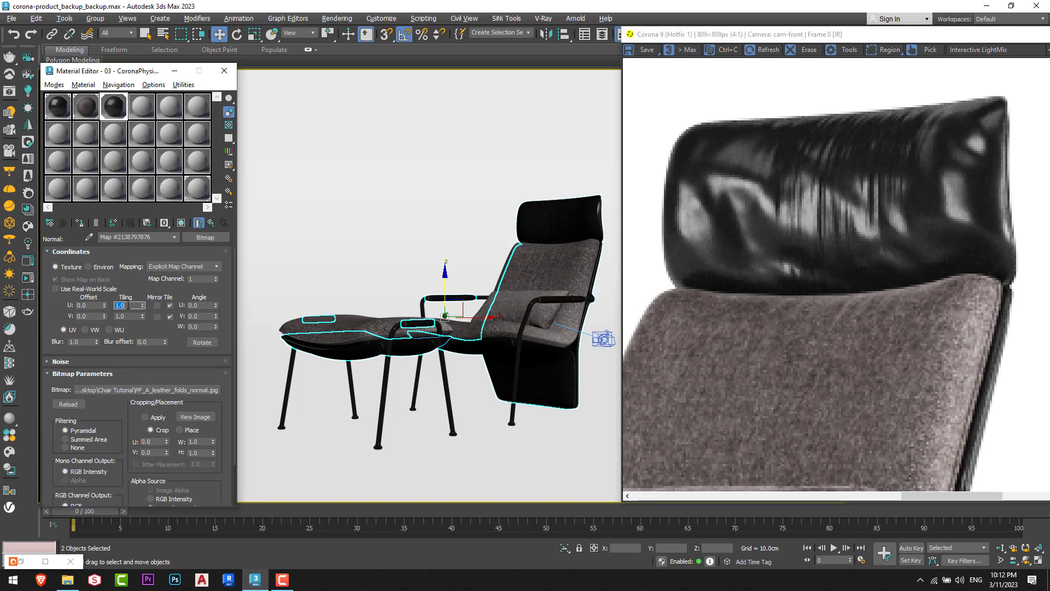
pyautogui.write('3')
pyautogui.press('Tab')
pyautogui.write('3')
pyautogui.press('Return')
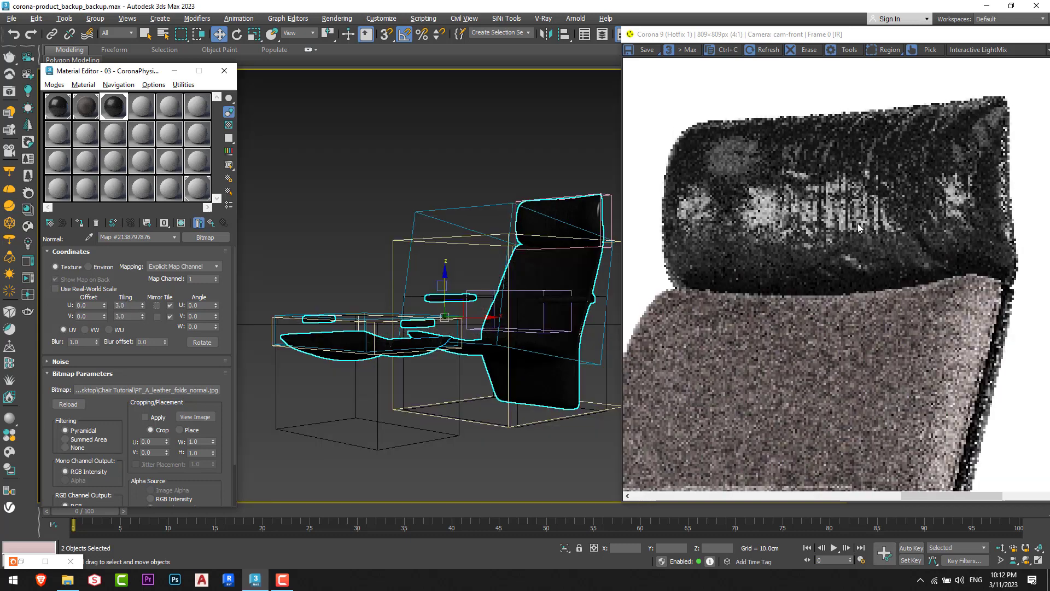
# Step: Check the headrest in the render, return to the leather material's base level and set its bump amount to 0.3
pyautogui.scroll(-1, 880, 131)
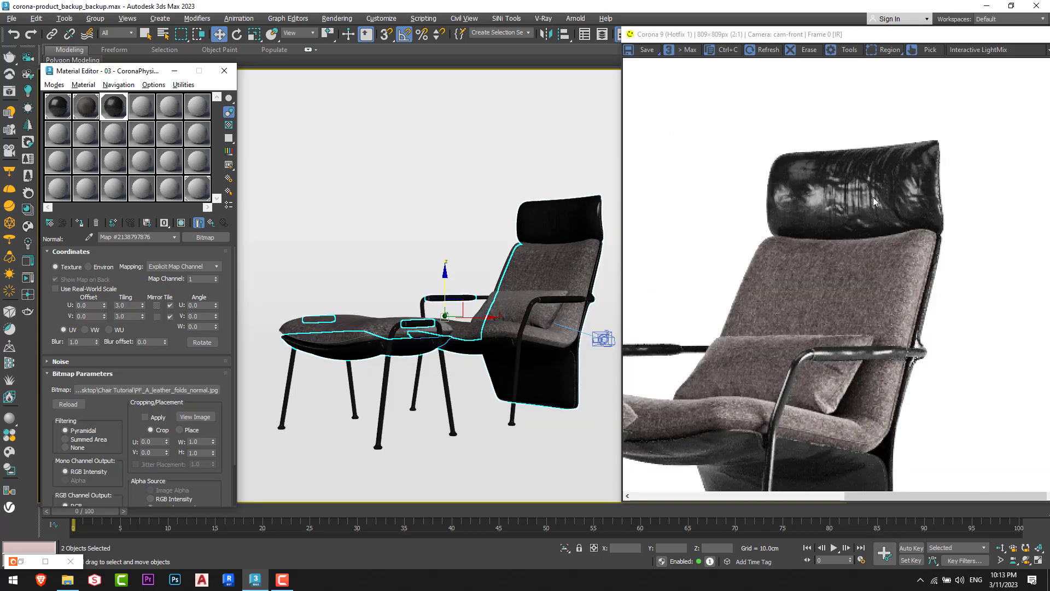
pyautogui.moveTo(879, 134); pyautogui.dragTo(907, 120, button='middle')
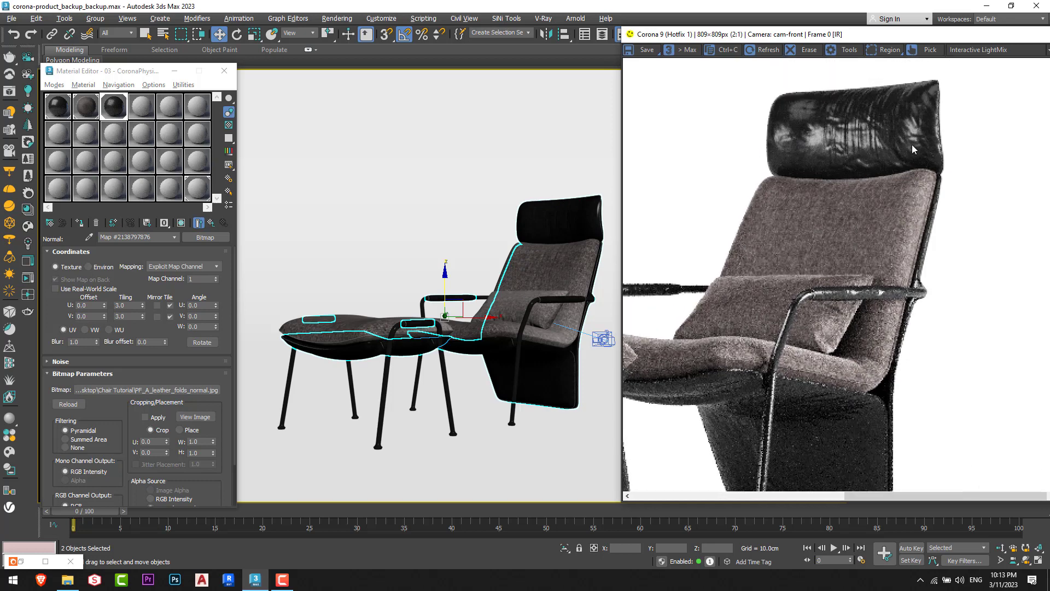
pyautogui.scroll(1, 893, 169)
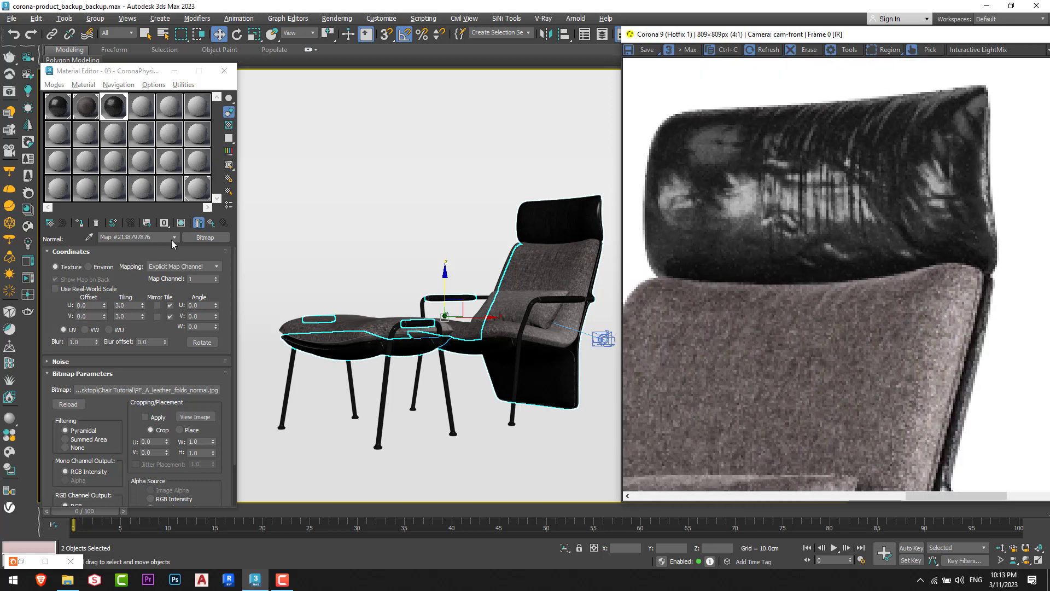
pyautogui.click(212, 223)
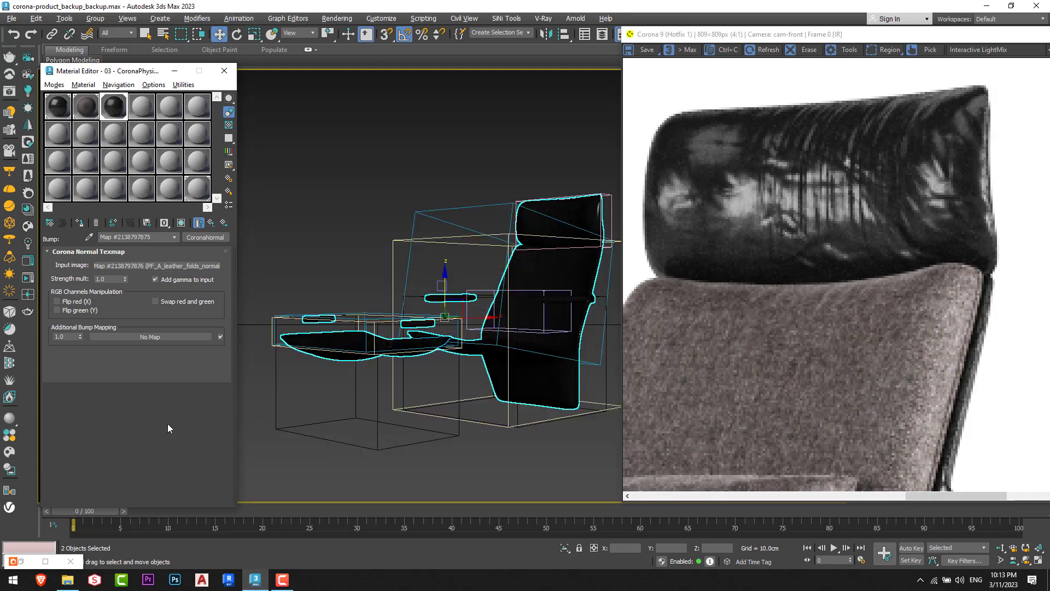
pyautogui.click(211, 224)
pyautogui.scroll(-15, 121, 449)
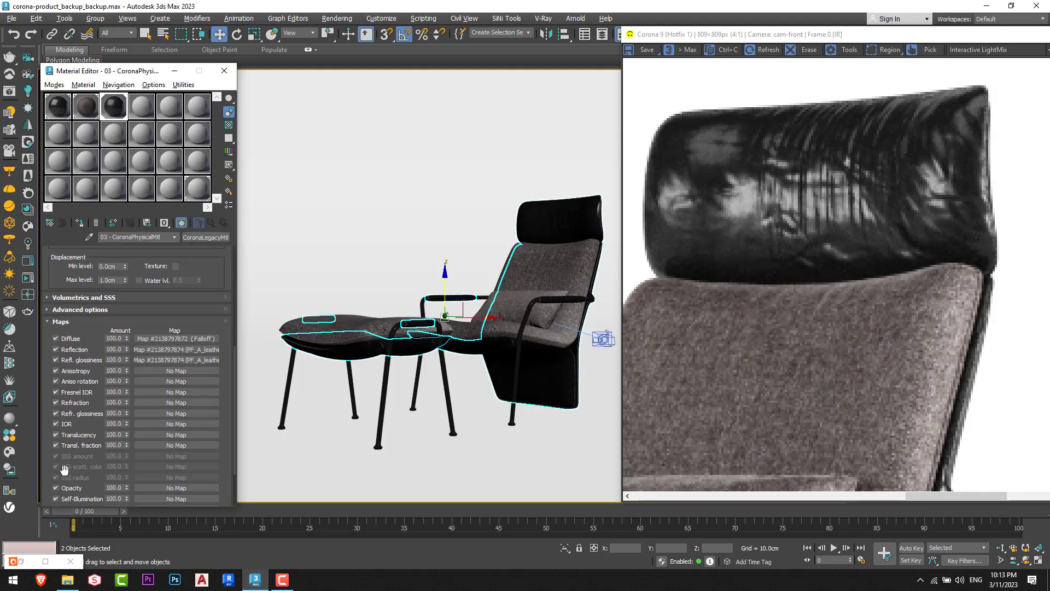
pyautogui.scroll(-3, 81, 478)
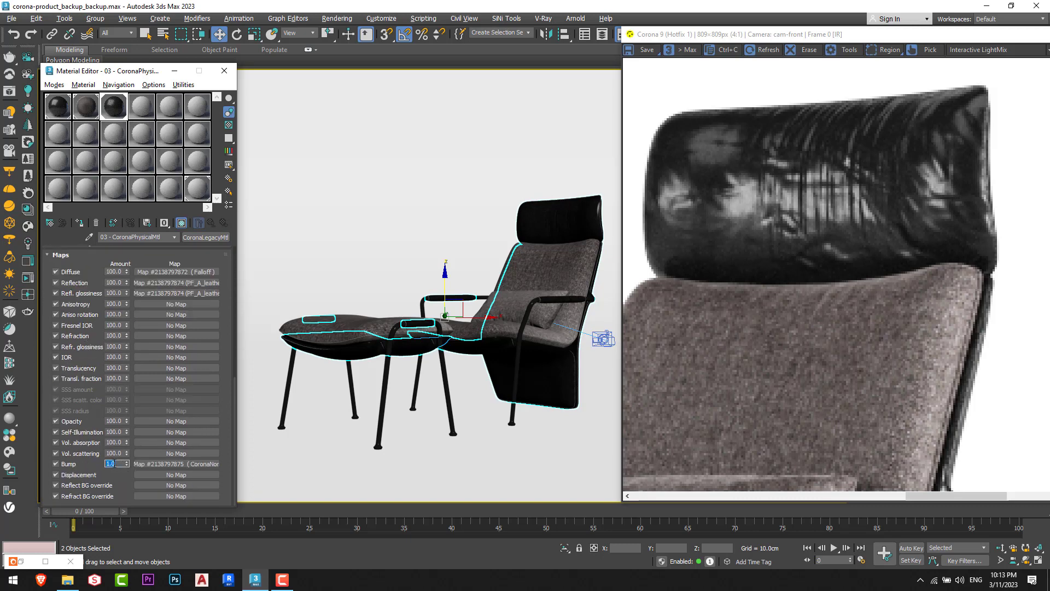
pyautogui.write('0.3')
pyautogui.press('Return')
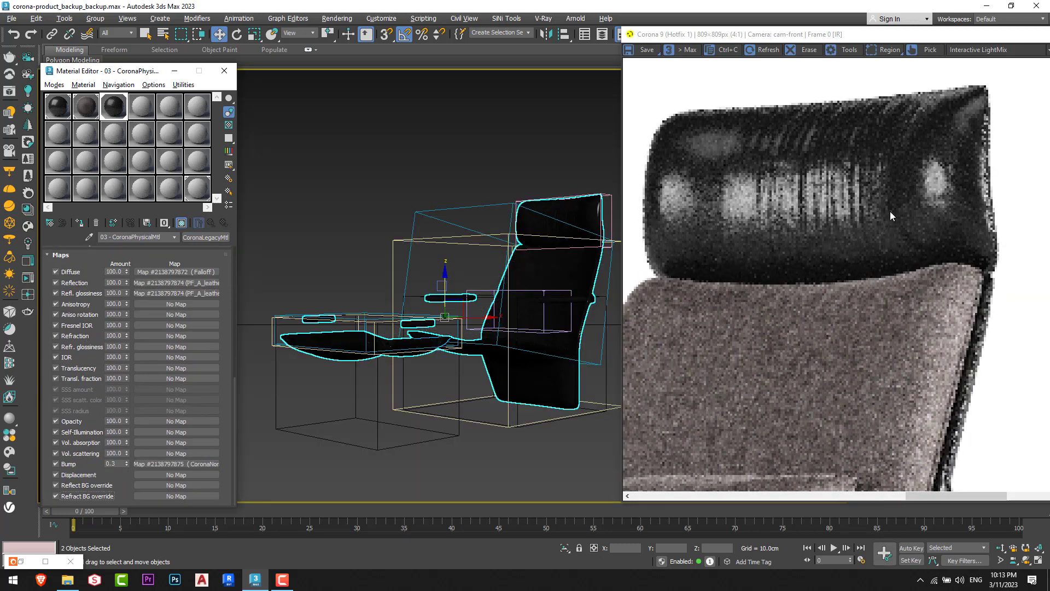
# Step: Examine the softened leather folds on the headrest and the chair's lower back panel in the render
pyautogui.scroll(1, 865, 195)
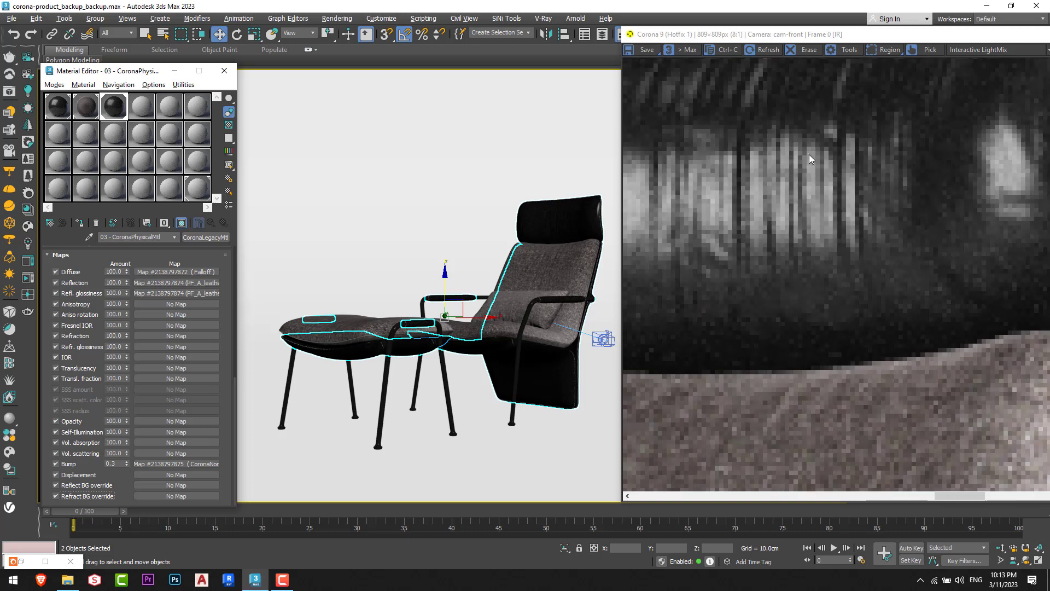
pyautogui.scroll(-1, 809, 156)
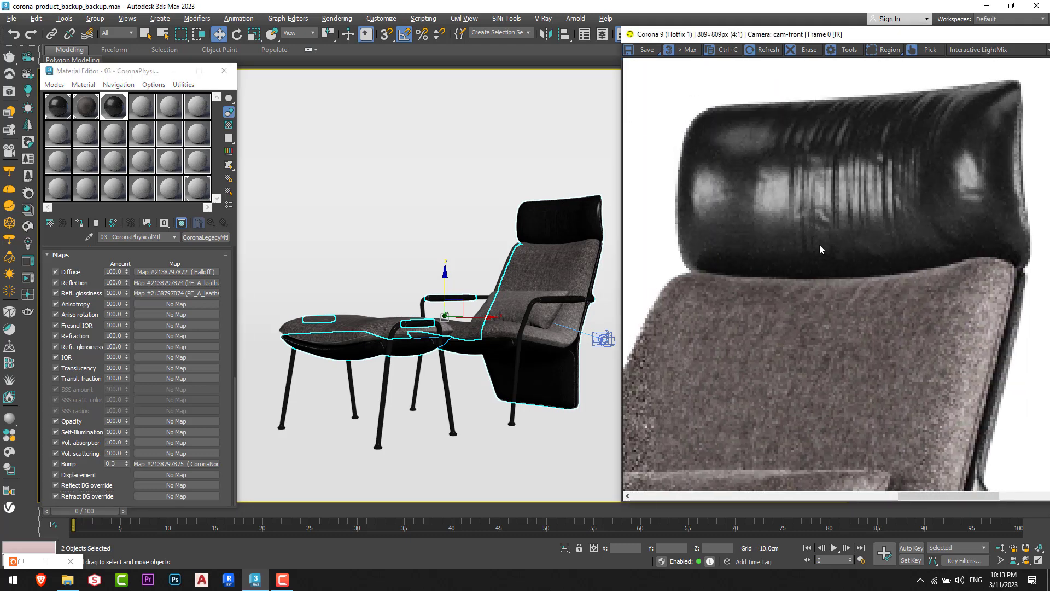
pyautogui.scroll(-1, 812, 160)
pyautogui.scroll(1, 913, 376)
pyautogui.scroll(1, 797, 330)
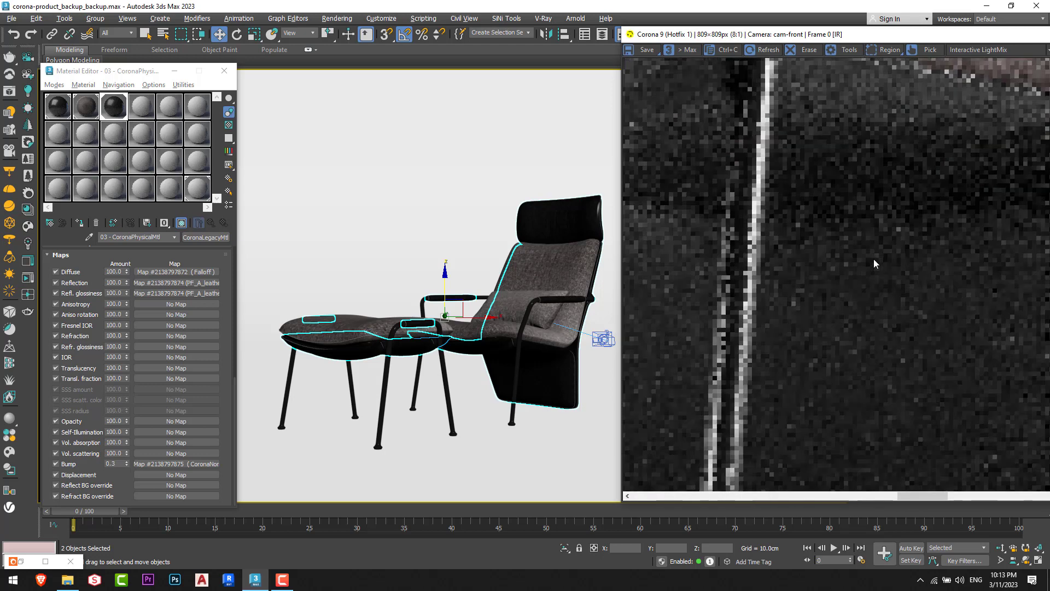
pyautogui.scroll(-1, 908, 273)
pyautogui.moveTo(912, 287); pyautogui.dragTo(853, 261)
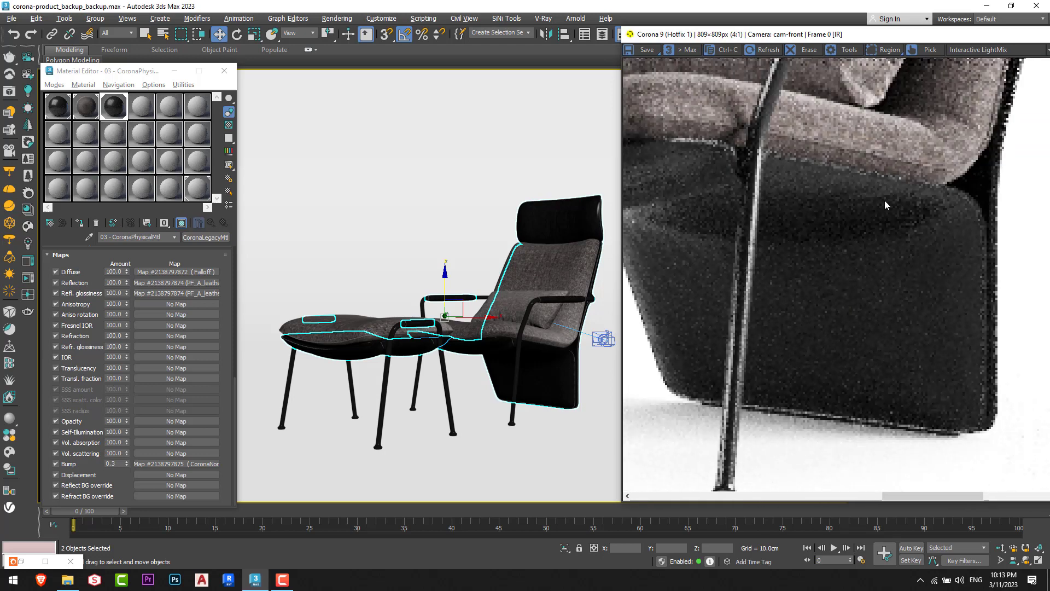
# Step: Set the black leather material's bump amount to 0.1
pyautogui.scroll(-1, 928, 279)
pyautogui.scroll(-1, 629, 315)
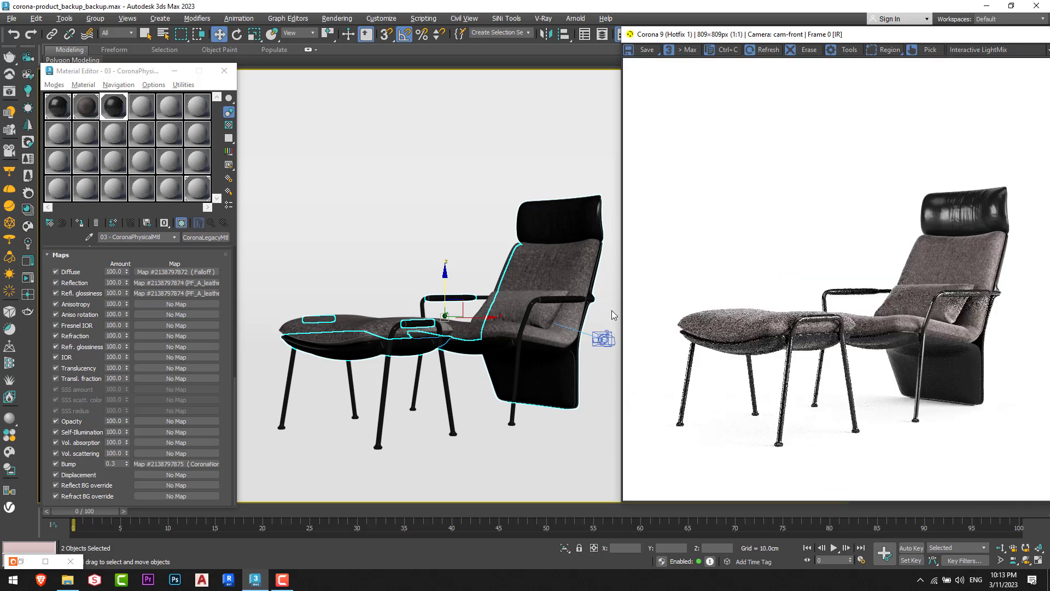
pyautogui.scroll(1, 1000, 211)
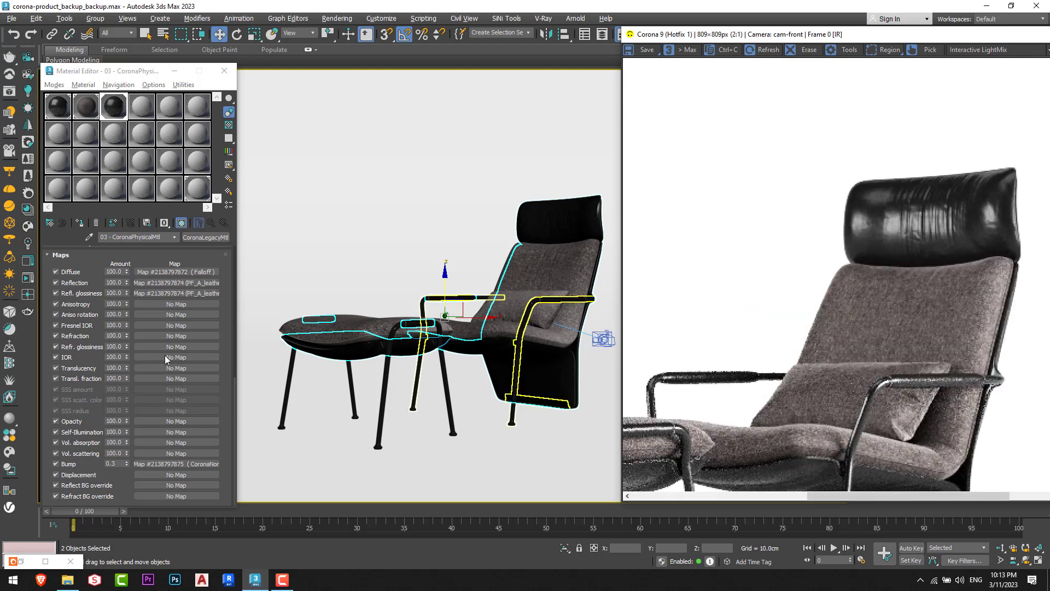
pyautogui.click(121, 464)
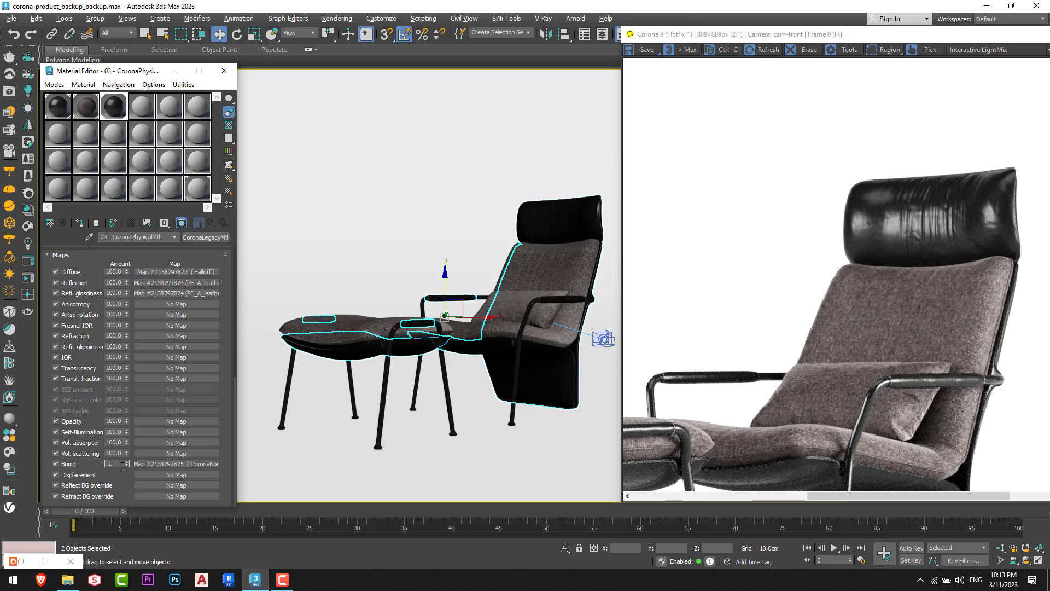
pyautogui.write('0.1')
pyautogui.press('Return')
# Step: Examine the leather folds on the headrest and the chair's lower back panel in the interactive render
pyautogui.scroll(2, 966, 204)
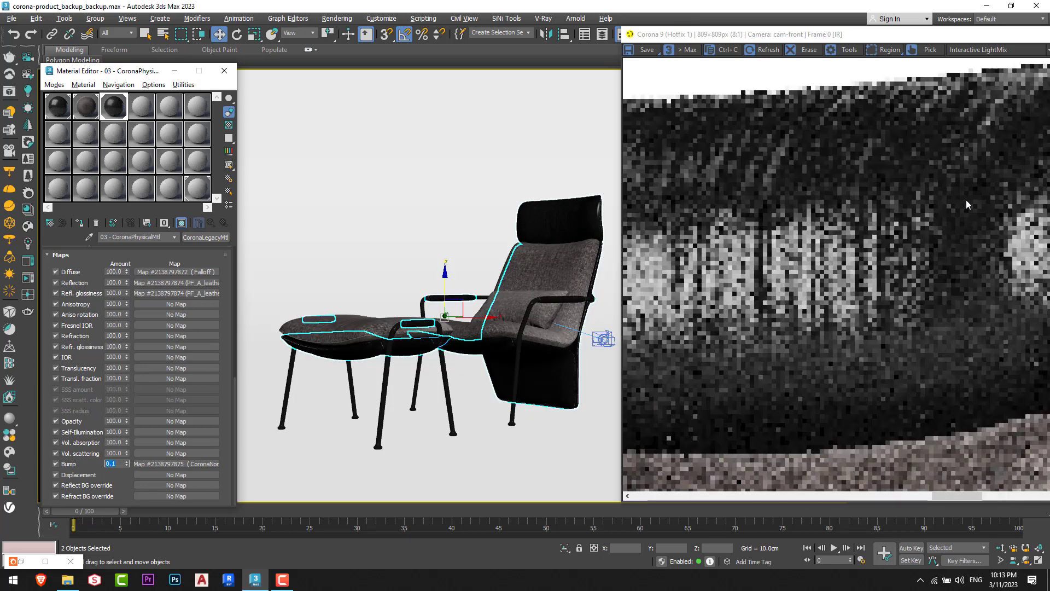
pyautogui.scroll(-1, 939, 241)
pyautogui.scroll(-1, 939, 241)
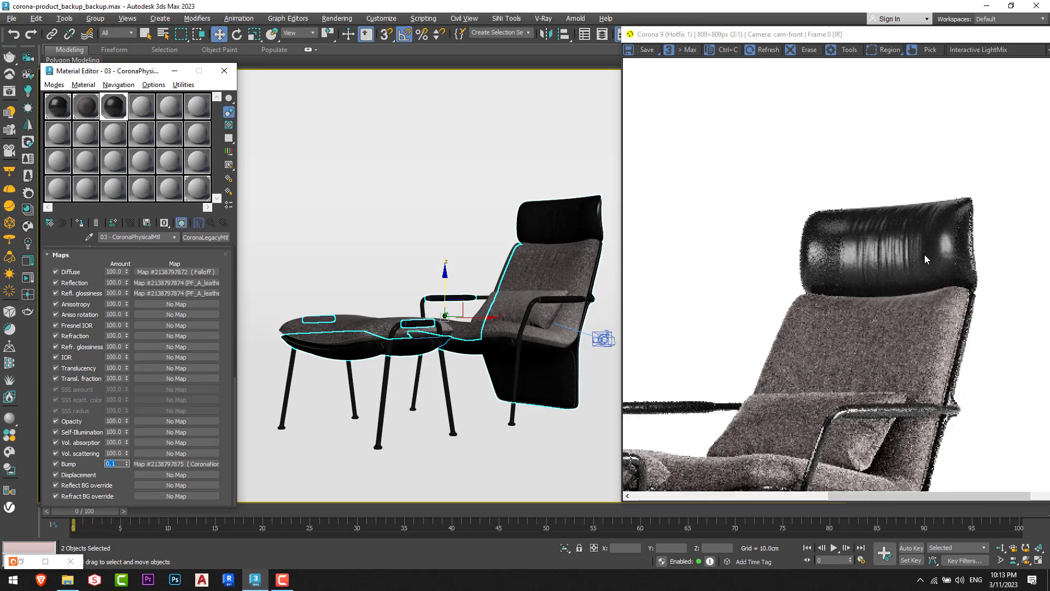
pyautogui.scroll(-1, 924, 260)
pyautogui.scroll(3, 875, 328)
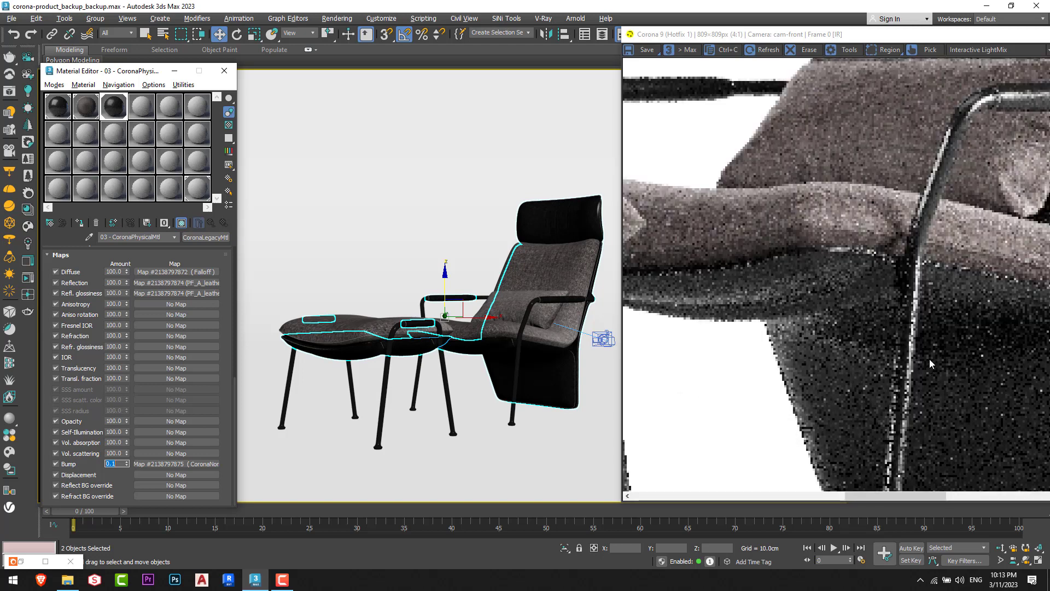
pyautogui.scroll(-1, 812, 266)
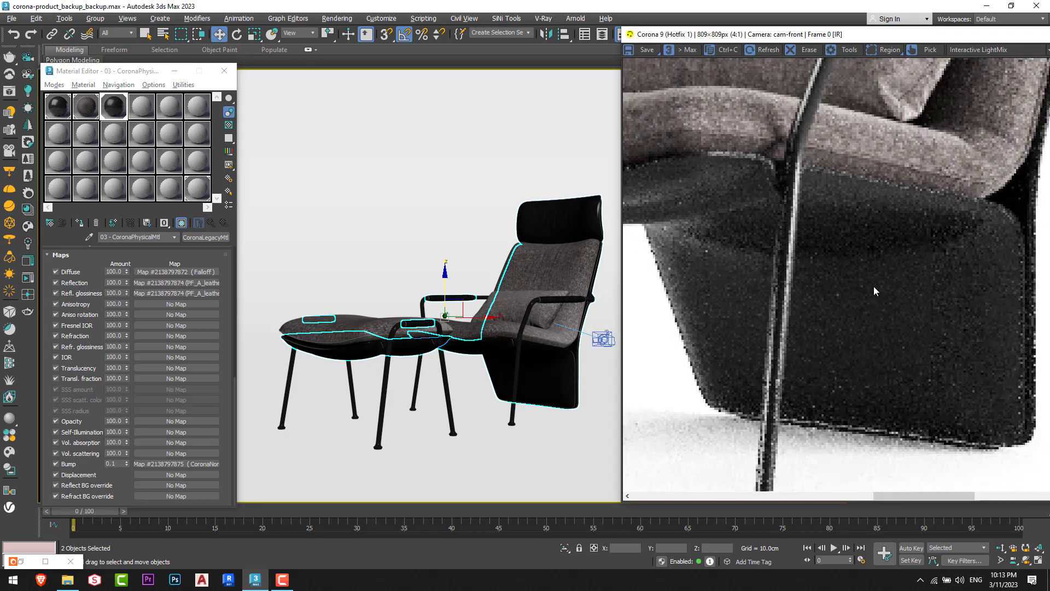
pyautogui.scroll(-1, 930, 309)
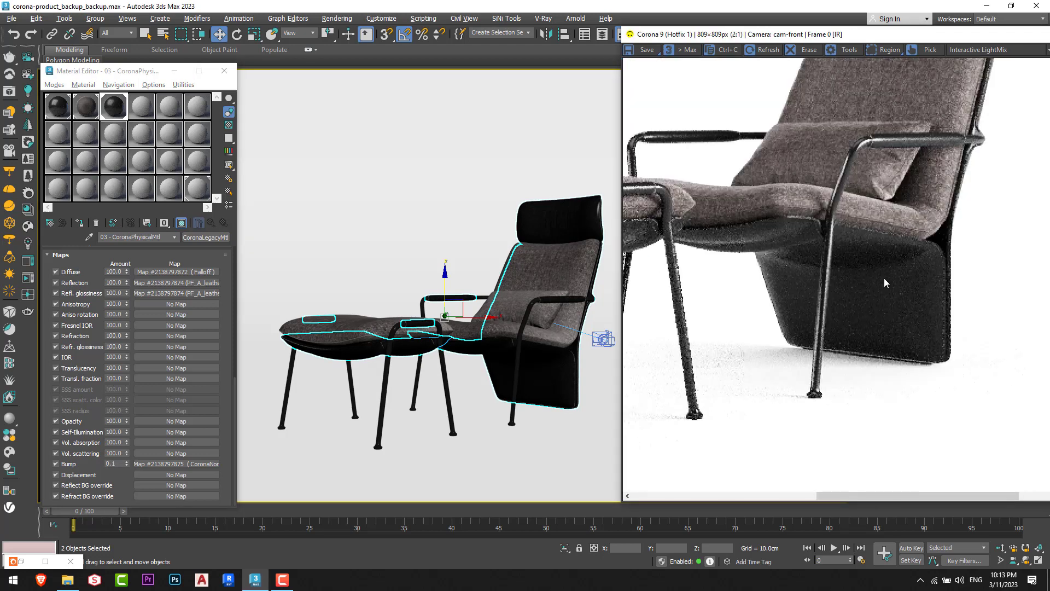
# Step: Set the Corona Normal map's strength multiplier to 0.5 and return to the leather material's base level
pyautogui.click(176, 463)
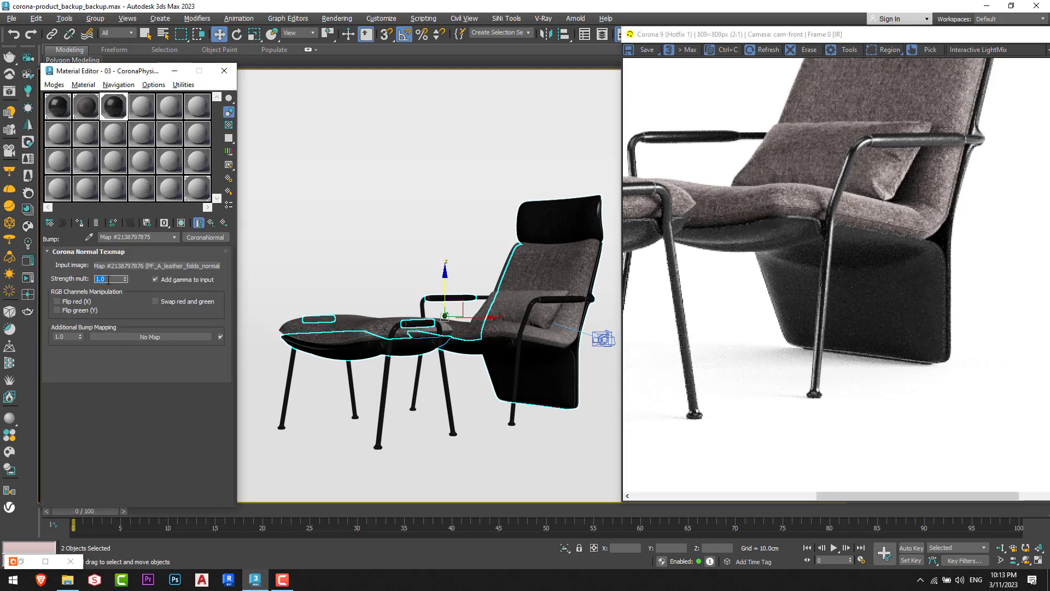
pyautogui.press('Return')
pyautogui.scroll(-1, 826, 350)
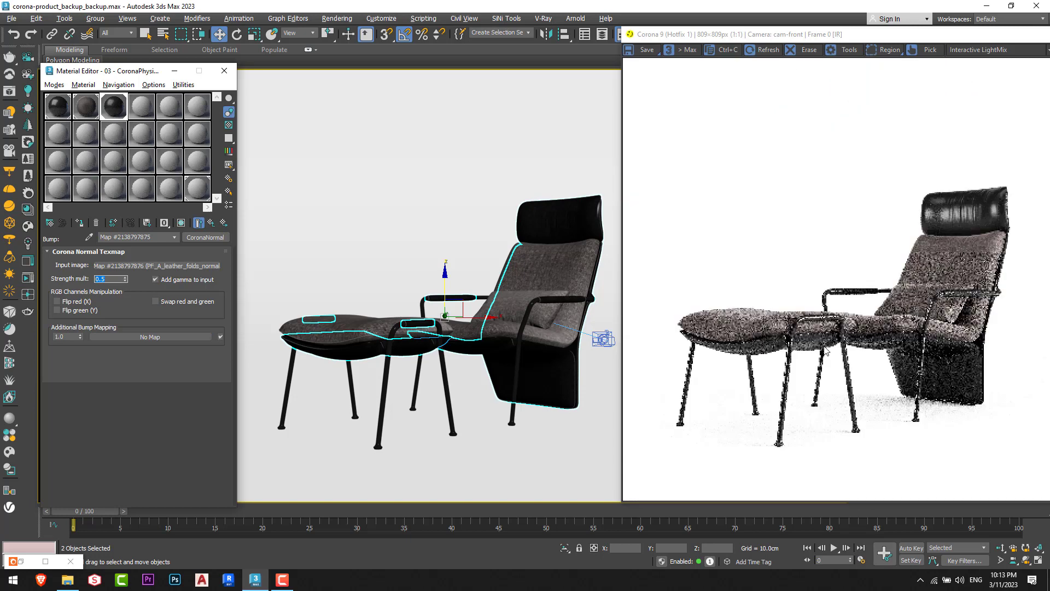
pyautogui.click(212, 224)
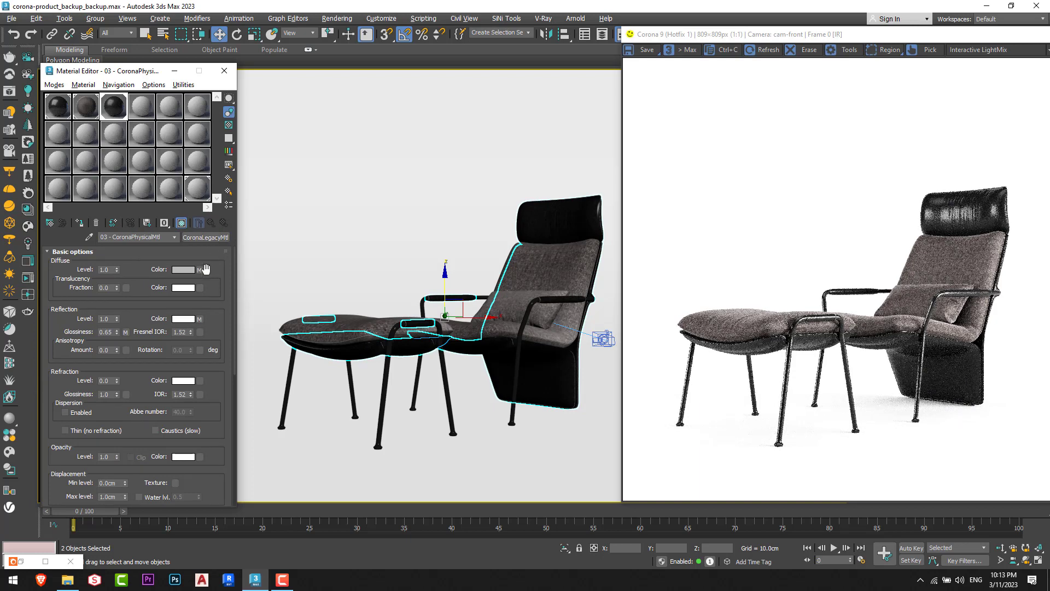
# Step: Wrap the leather's diffuse Falloff in a Color Correction map, keeping the old map as sub-map, and use Advanced lightness
pyautogui.click(200, 271)
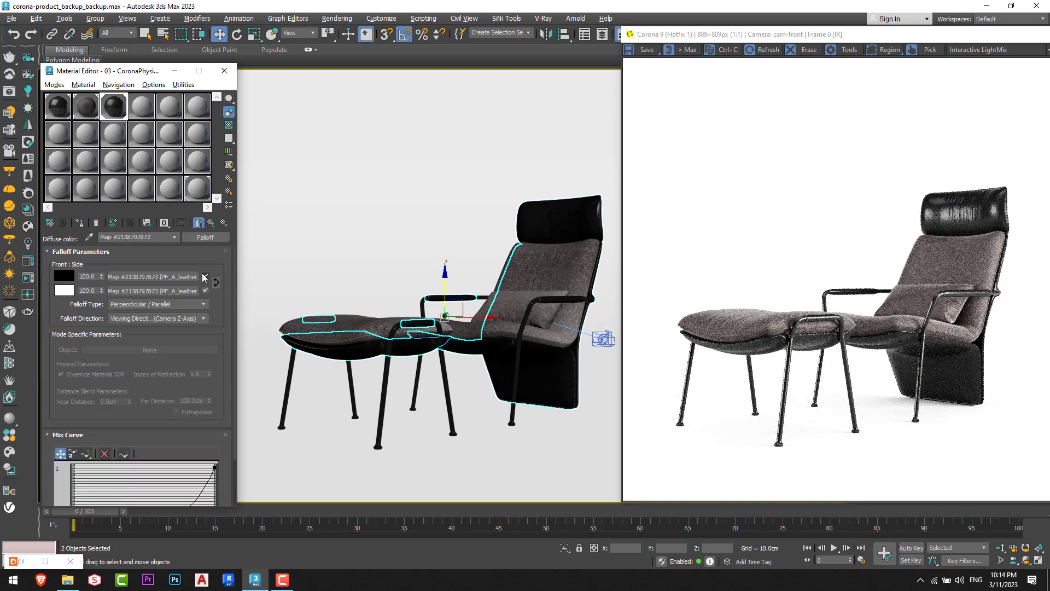
pyautogui.click(204, 238)
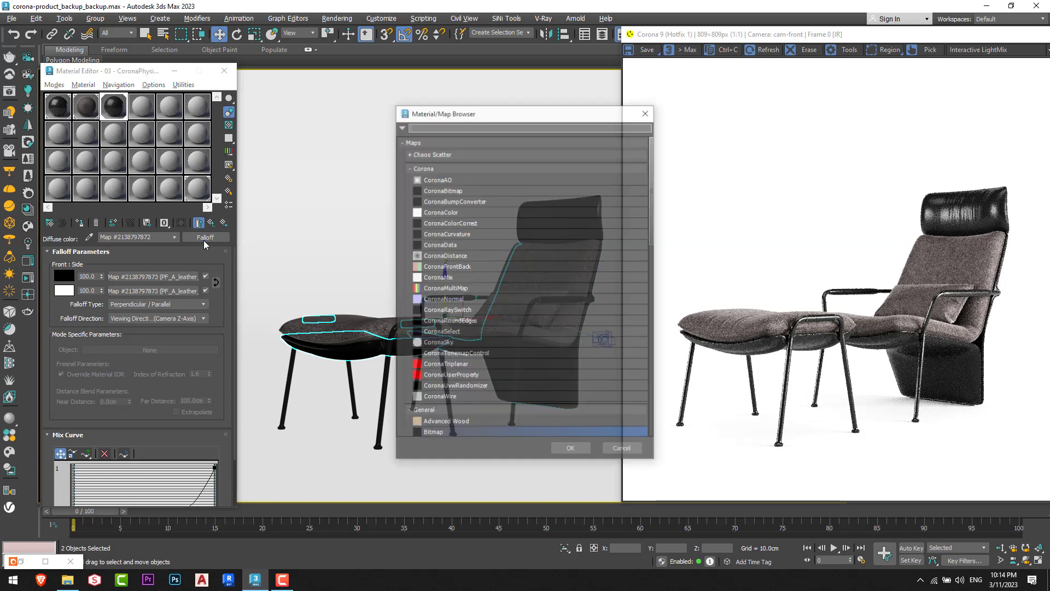
pyautogui.scroll(-2, 465, 399)
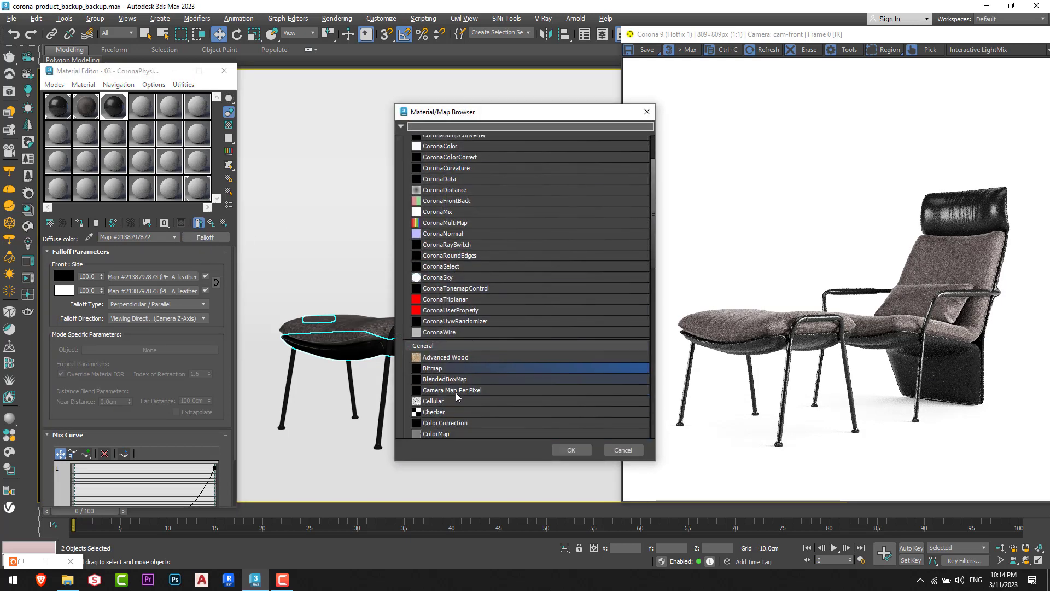
pyautogui.doubleClick(446, 422)
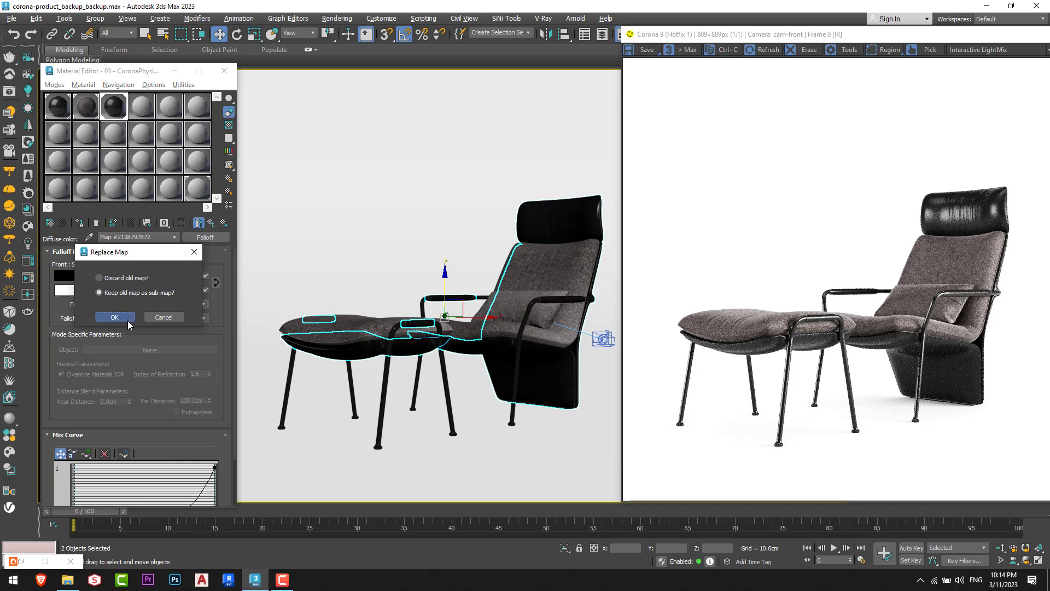
pyautogui.click(126, 319)
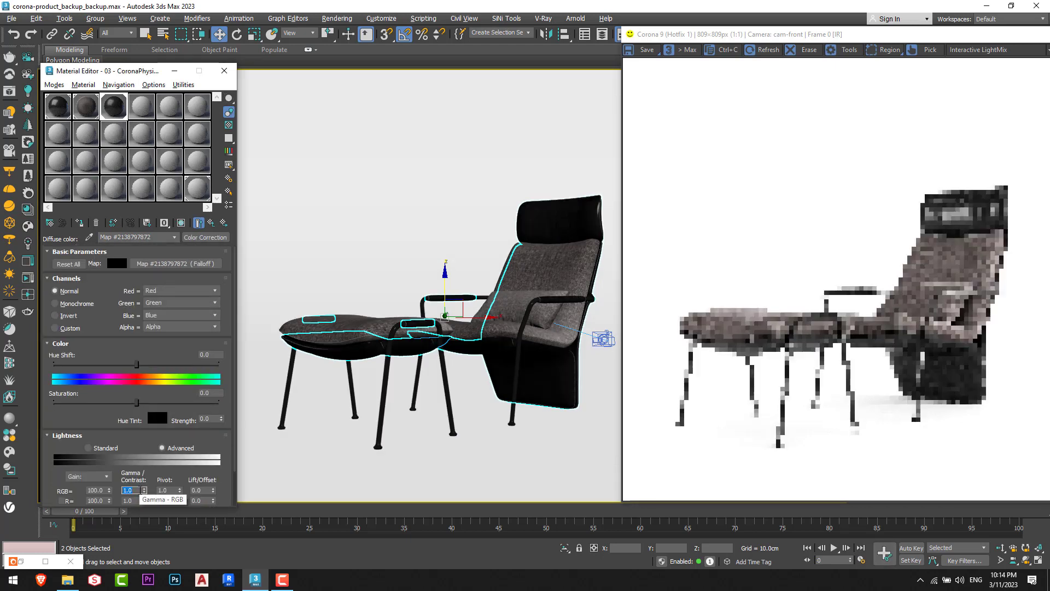
# Step: Set the Color Correction's RGB gamma to 2.0 and check the chair's lower back panel in the render
pyautogui.scroll(3, 786, 347)
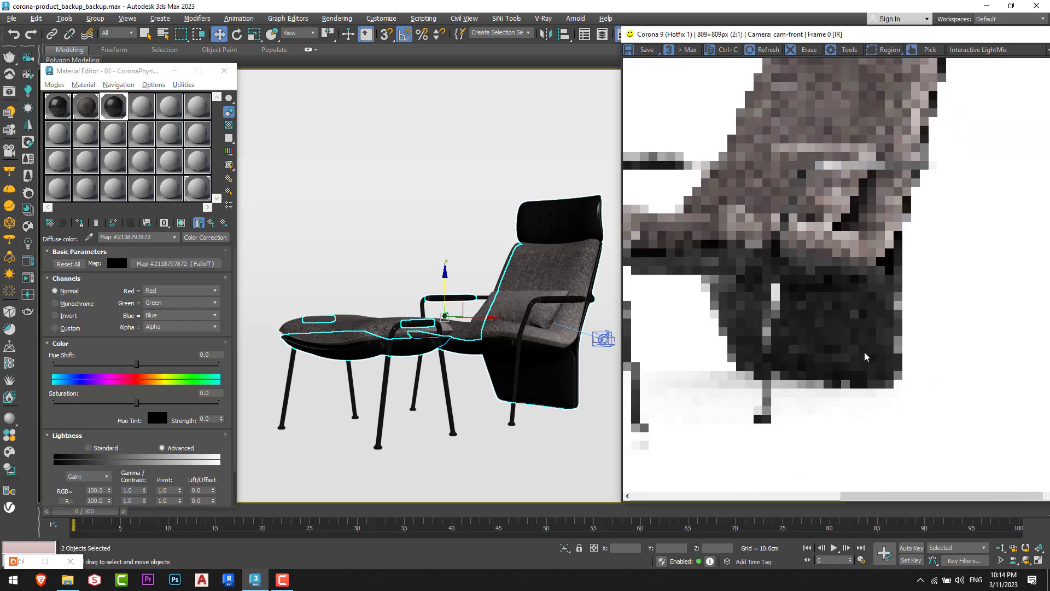
pyautogui.moveTo(786, 347); pyautogui.dragTo(871, 371)
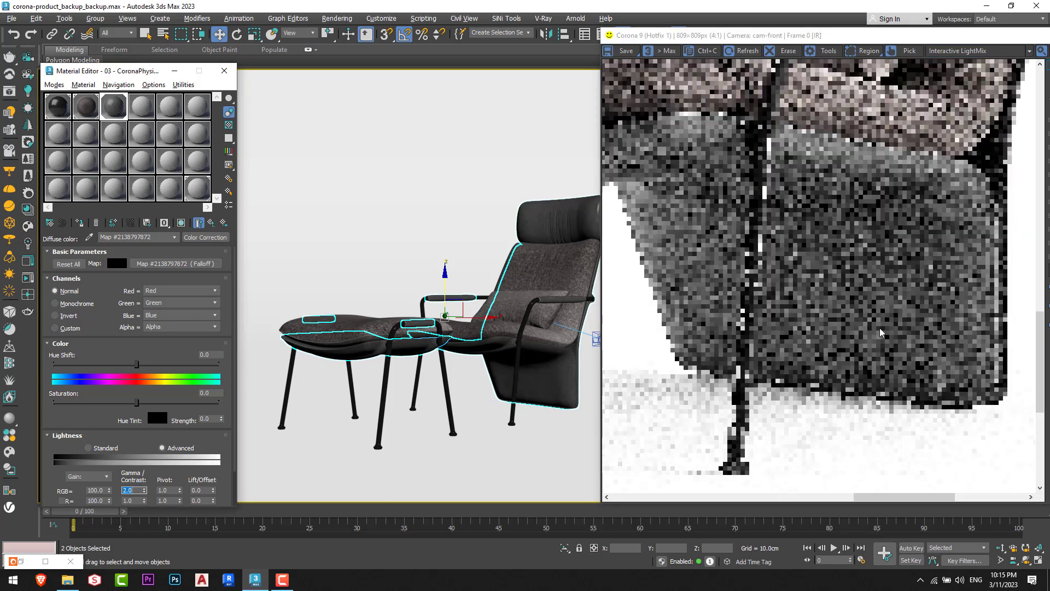
pyautogui.scroll(-1, 829, 352)
pyautogui.moveTo(818, 329); pyautogui.dragTo(872, 369)
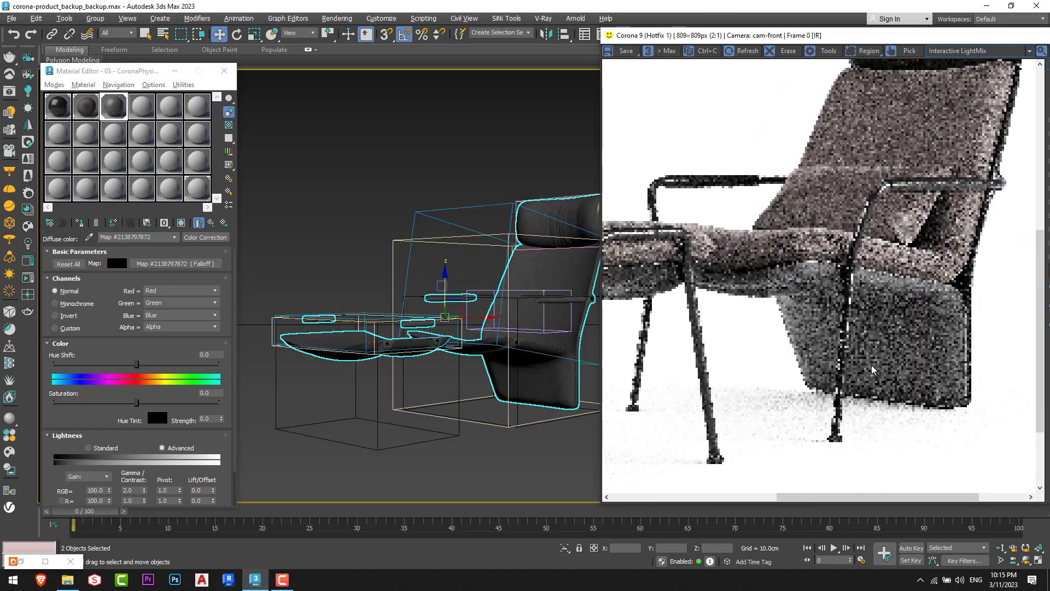
# Step: Move the render window to expose its controls, restart the interactive render and inspect the chair's leather
pyautogui.moveTo(934, 41); pyautogui.dragTo(827, 45)
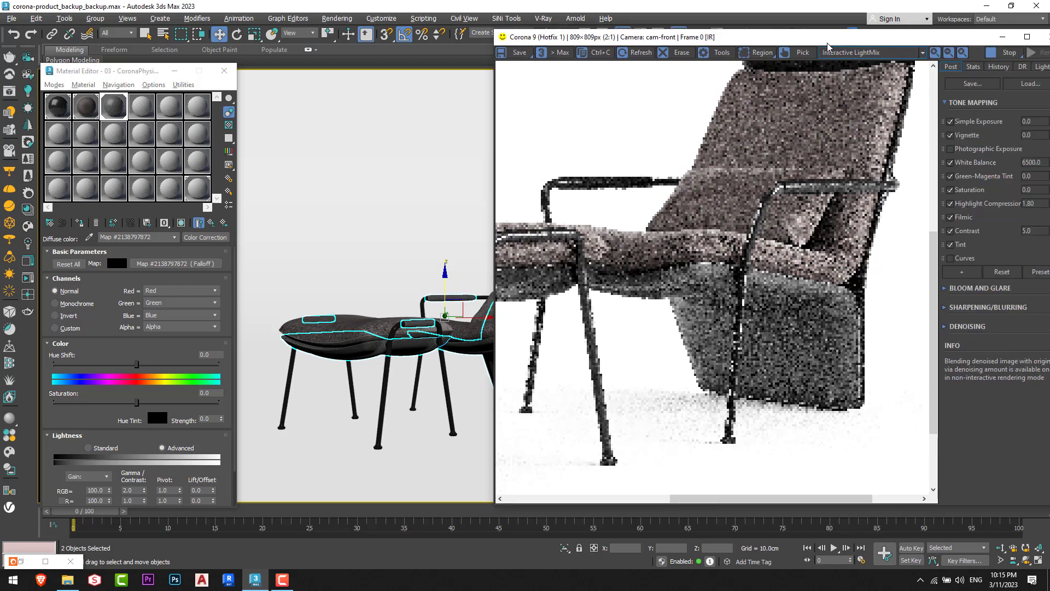
pyautogui.click(994, 56)
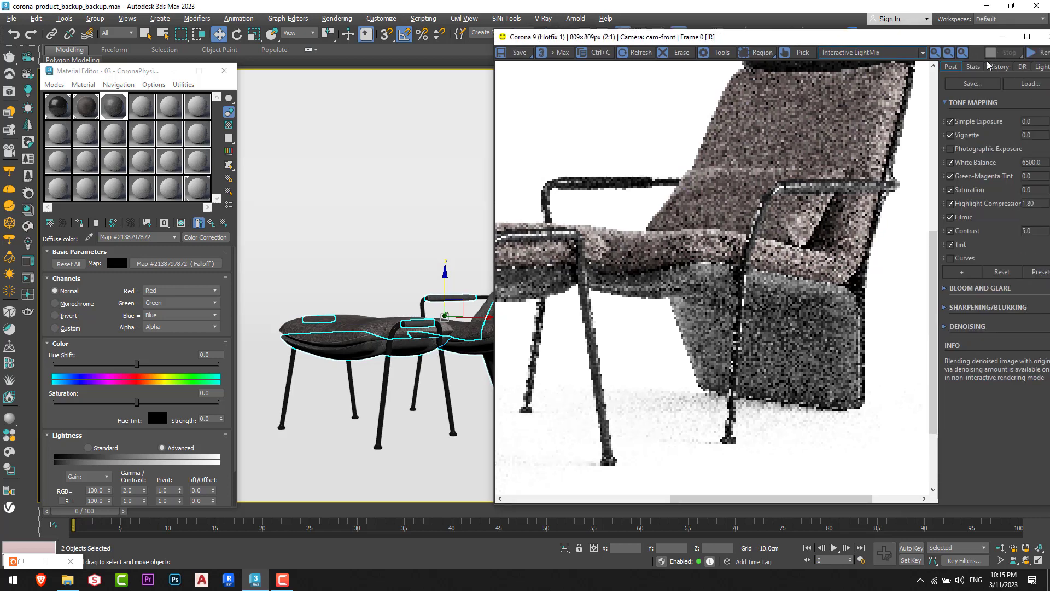
pyautogui.click(1034, 54)
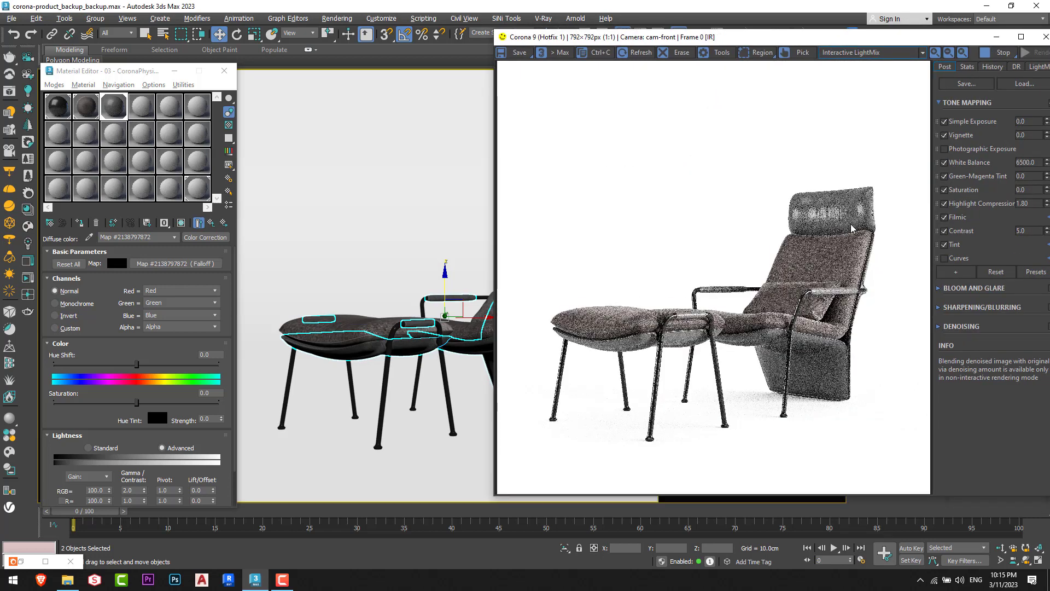
pyautogui.scroll(1, 851, 227)
pyautogui.moveTo(793, 383); pyautogui.dragTo(834, 241, button='middle')
pyautogui.moveTo(777, 325); pyautogui.dragTo(754, 304, button='middle')
pyautogui.scroll(-1, 771, 397)
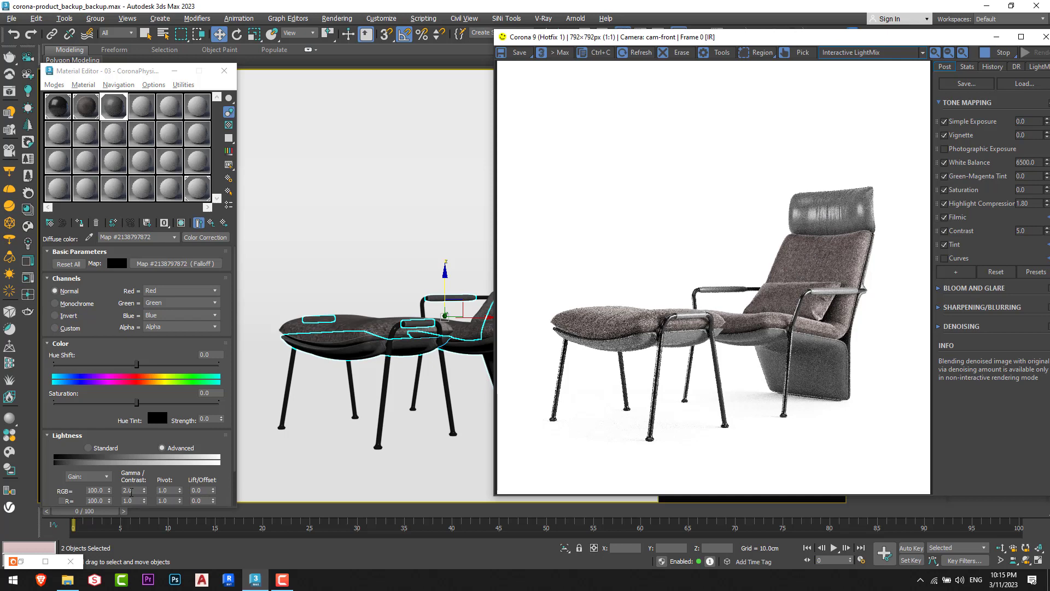
# Step: Set the Color Correction's RGB gamma to 1.5 and check the headrest leather in the render
pyautogui.click(132, 491)
pyautogui.write('1.5')
pyautogui.press('Return')
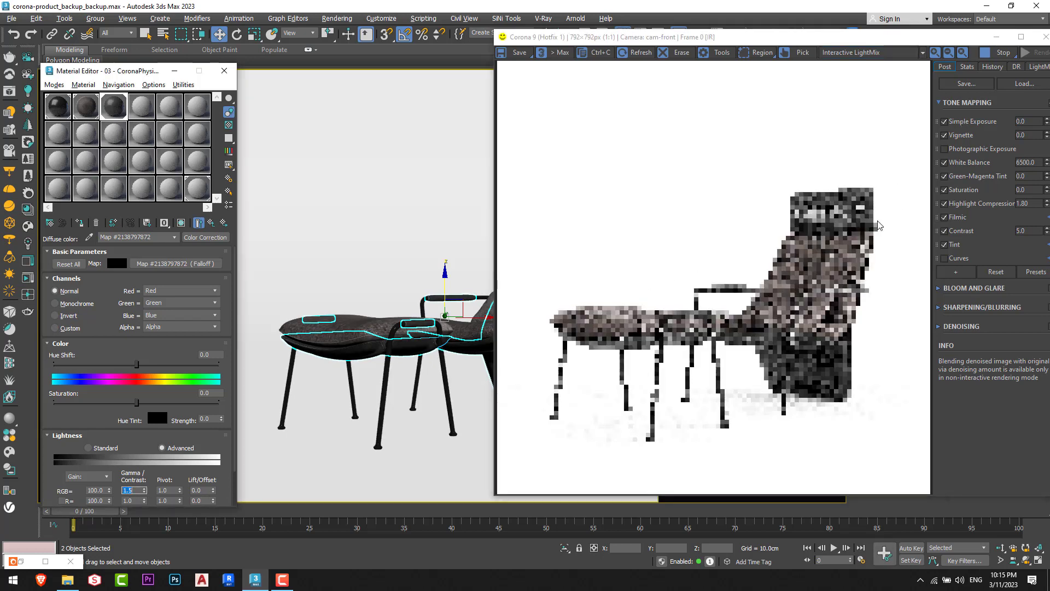
pyautogui.scroll(2, 830, 213)
pyautogui.scroll(-2, 838, 196)
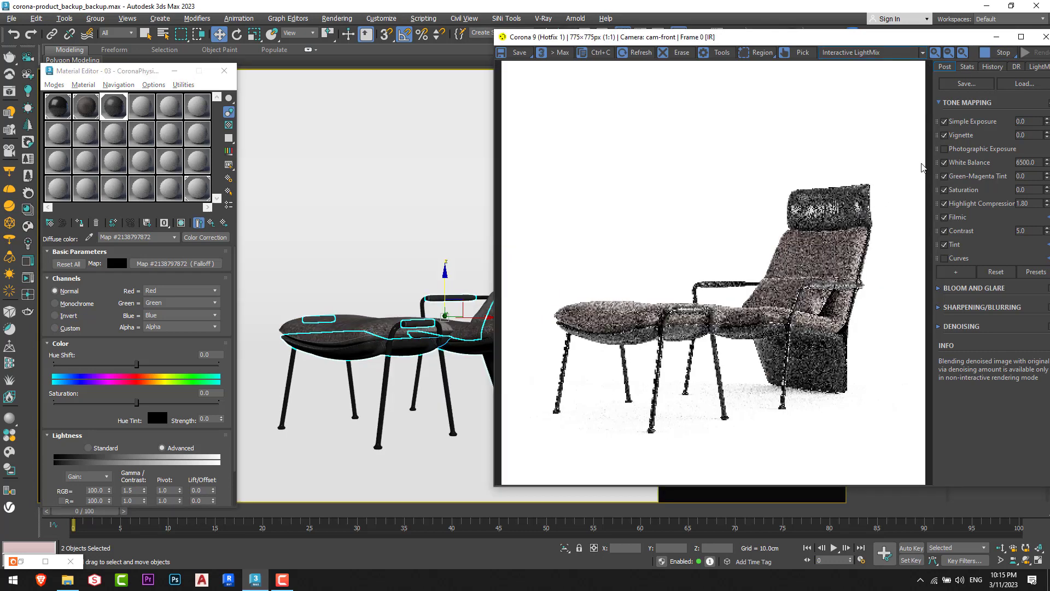
pyautogui.scroll(2, 857, 231)
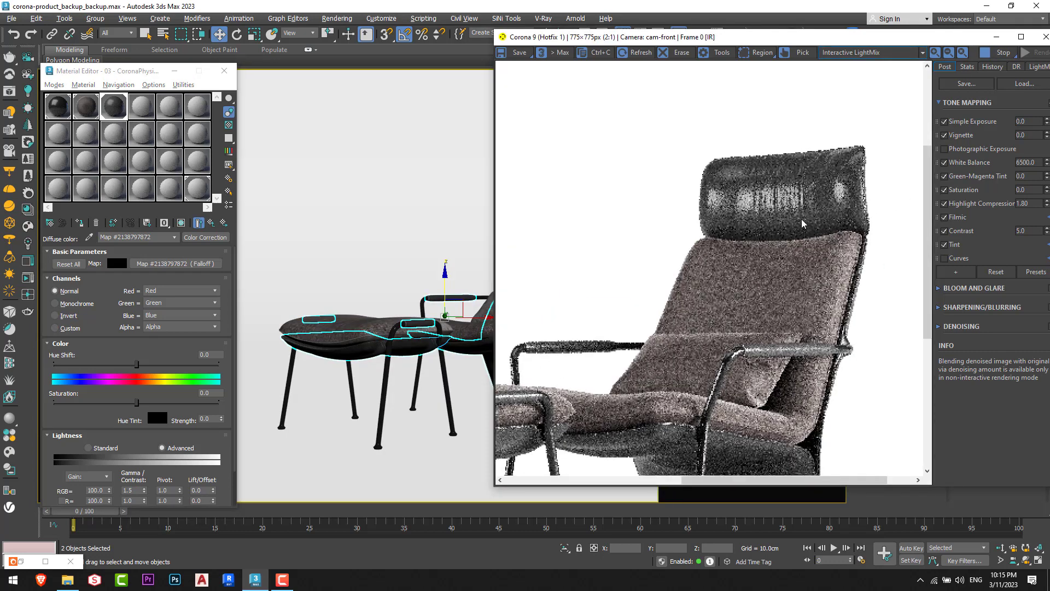
pyautogui.scroll(-2, 817, 253)
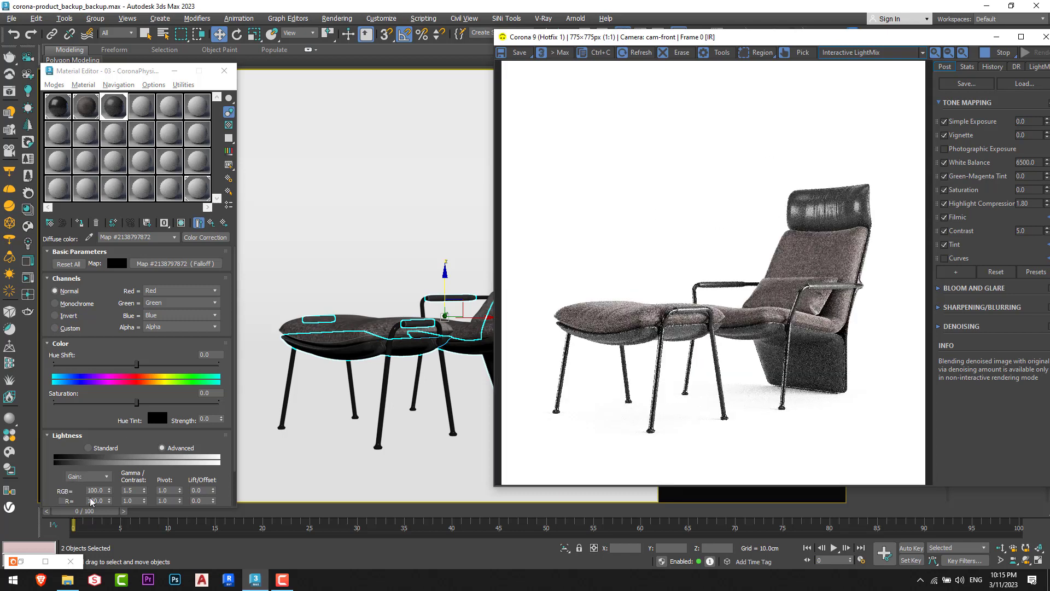
# Step: Set the Color Correction's RGB gamma to 1.0 and switch the view to the cam-closeup camera
pyautogui.click(133, 490)
pyautogui.press('Return')
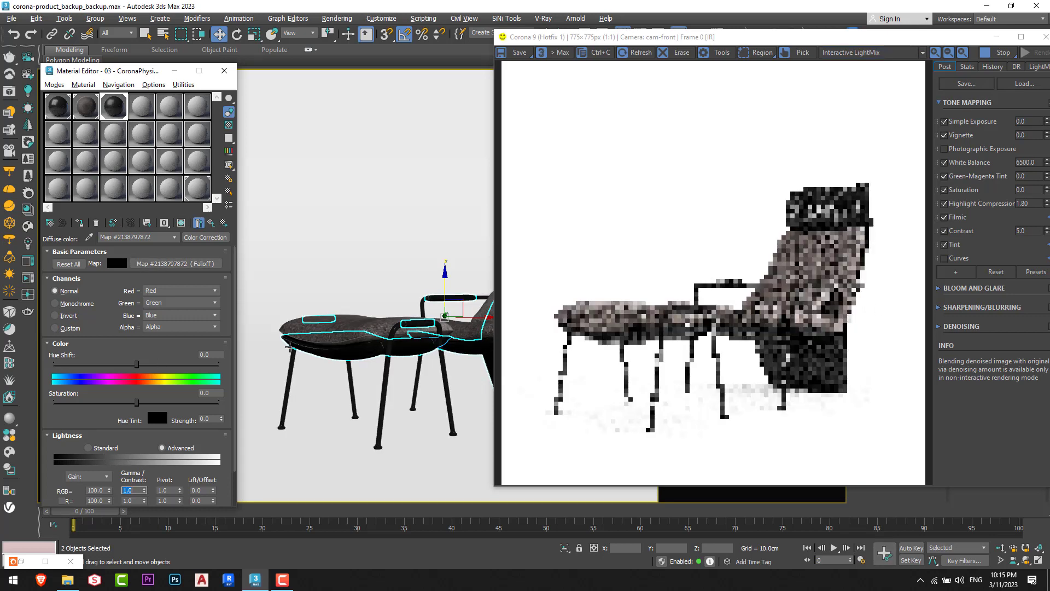
pyautogui.press('c')
pyautogui.doubleClick(504, 210)
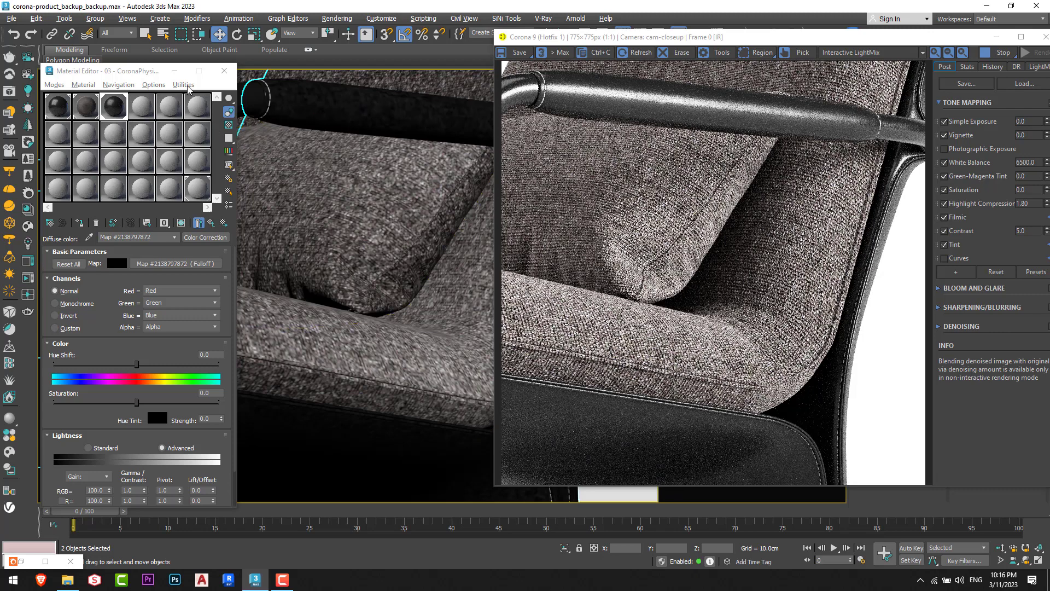
# Step: Minimise the Material Editor and reframe the cam-closeup camera on the seat's leather underside and the legs
pyautogui.click(175, 71)
pyautogui.moveTo(315, 317); pyautogui.dragTo(335, 187, button='middle')
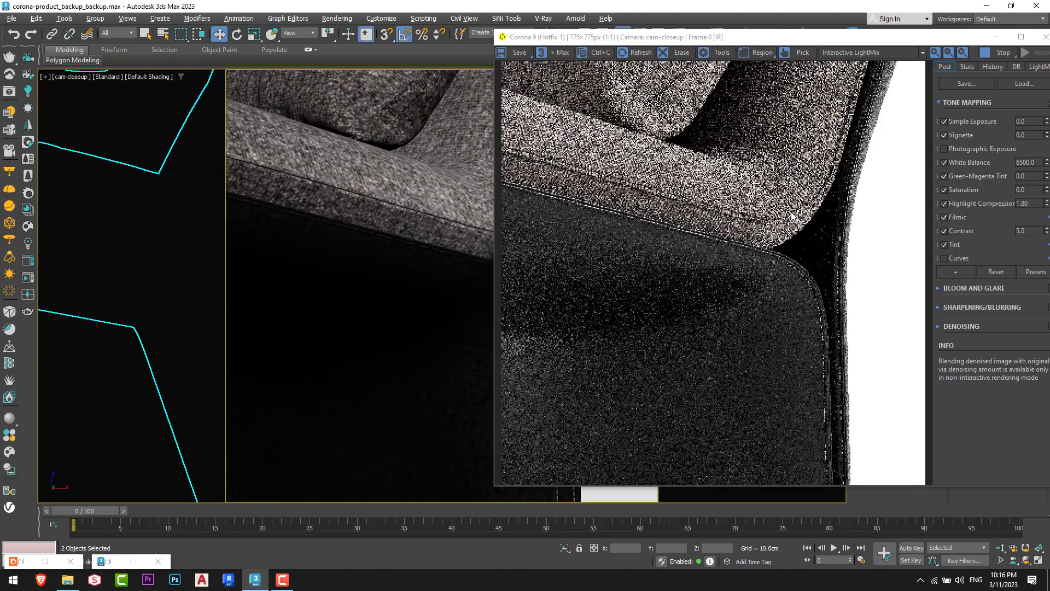
pyautogui.scroll(-5, 446, 306)
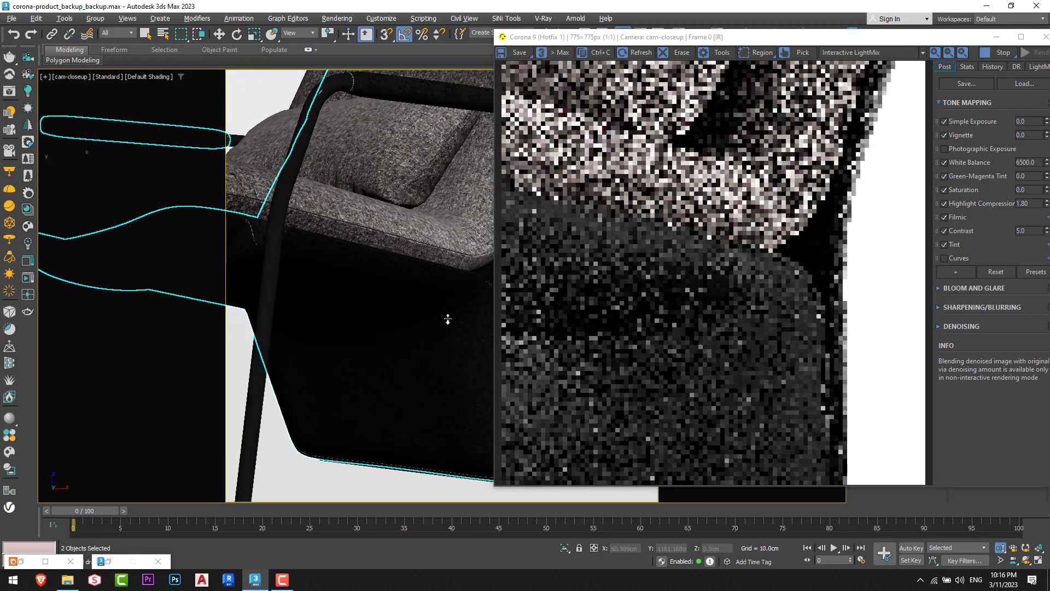
pyautogui.moveTo(351, 318); pyautogui.dragTo(570, 348, button='middle')
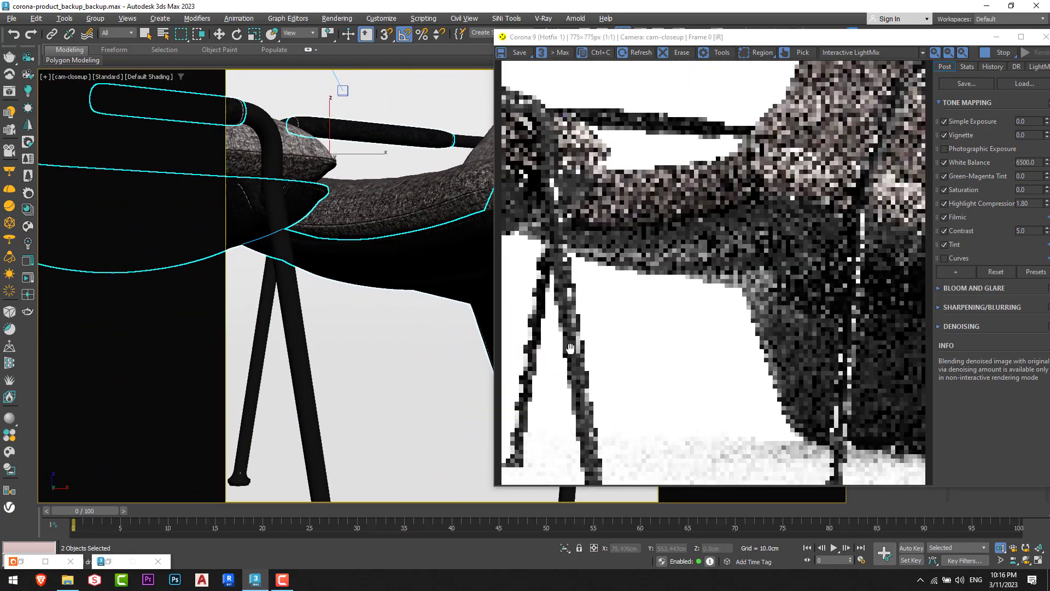